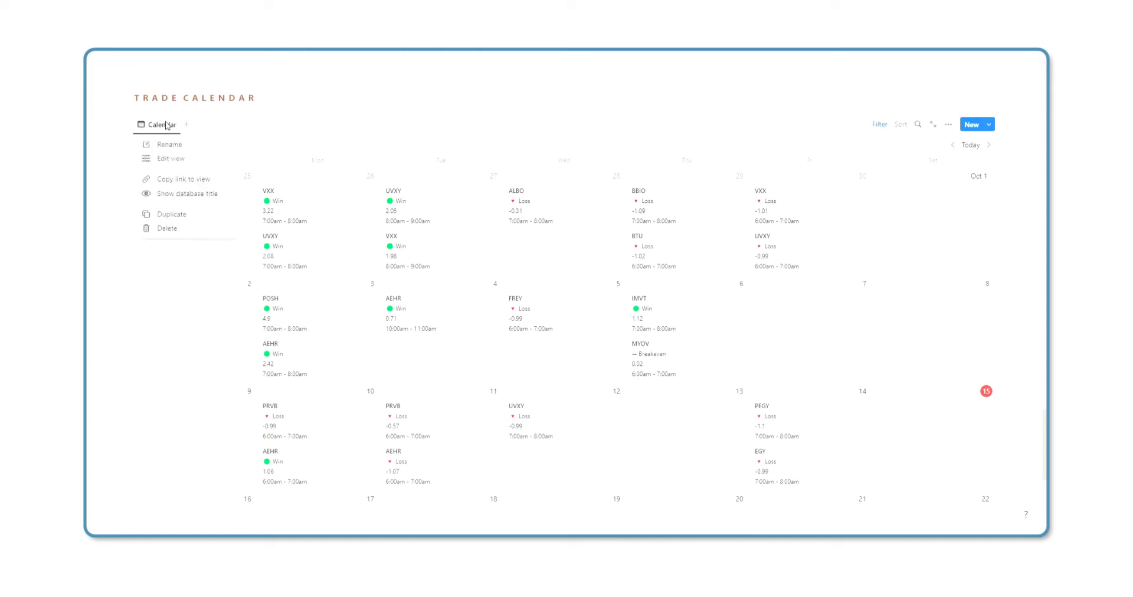
# Step: Search the Stocks view of the Glossary for "semi" and open the AEHR ticker page
pyautogui.click(207, 159)
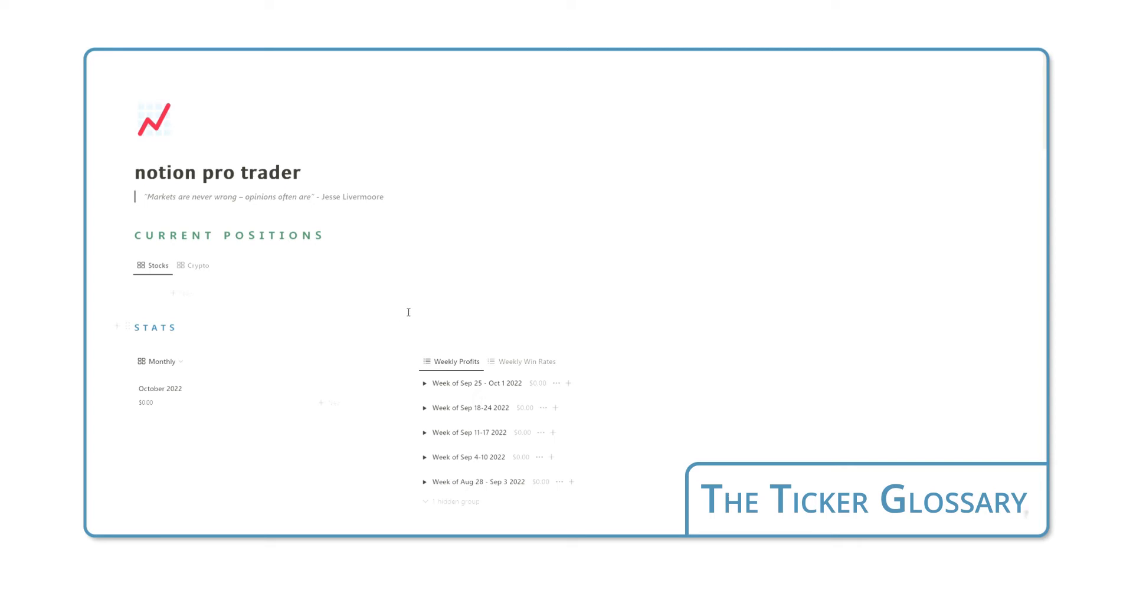
pyautogui.scroll(-5, 367, 305)
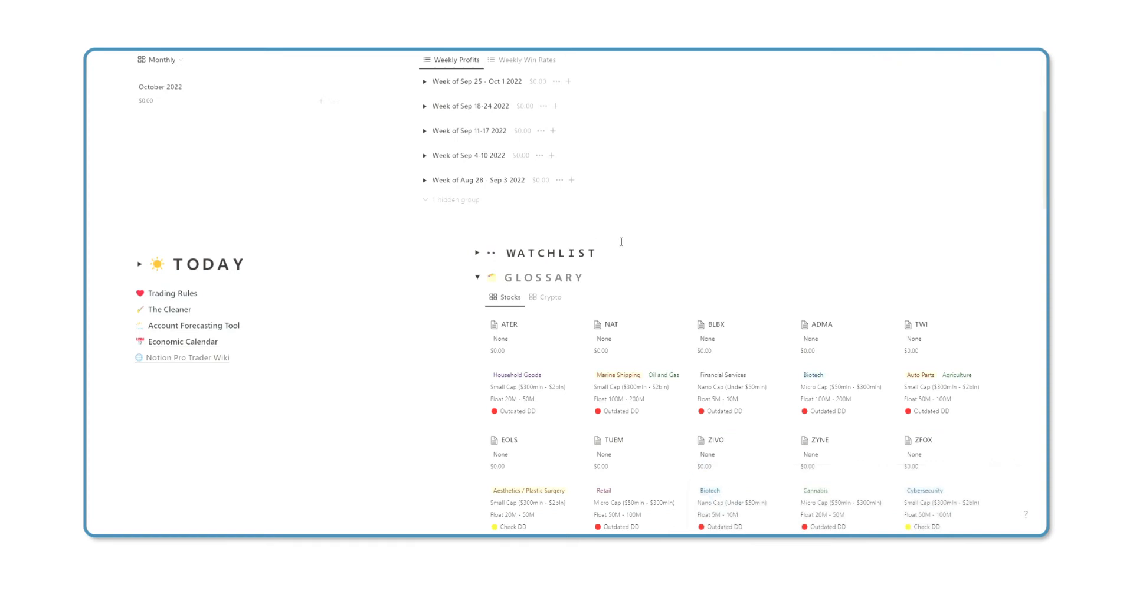
pyautogui.scroll(-1, 578, 297)
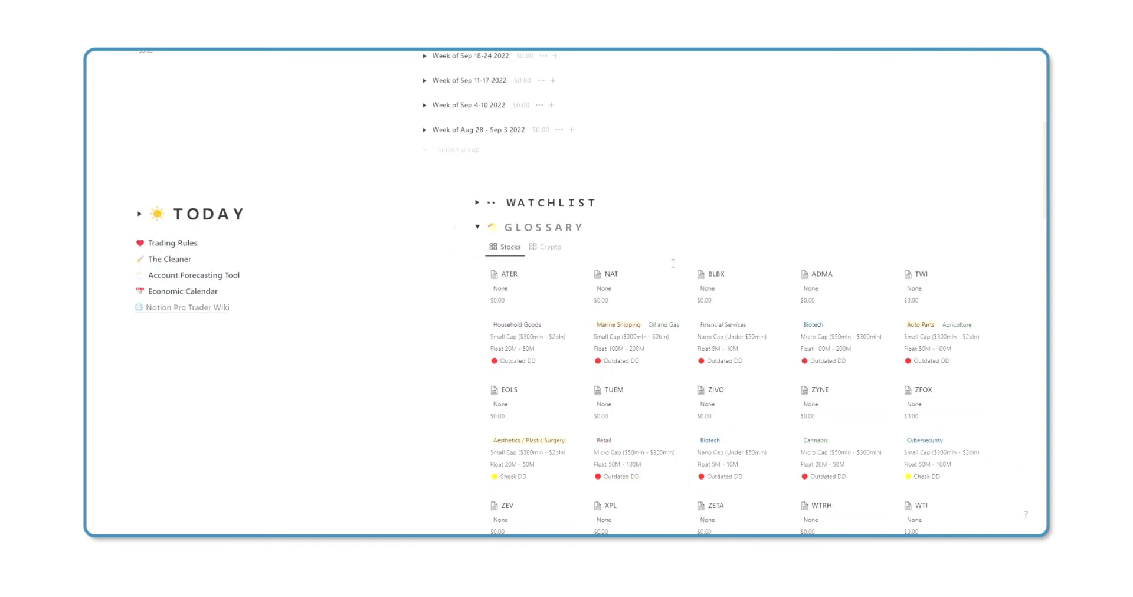
pyautogui.click(918, 248)
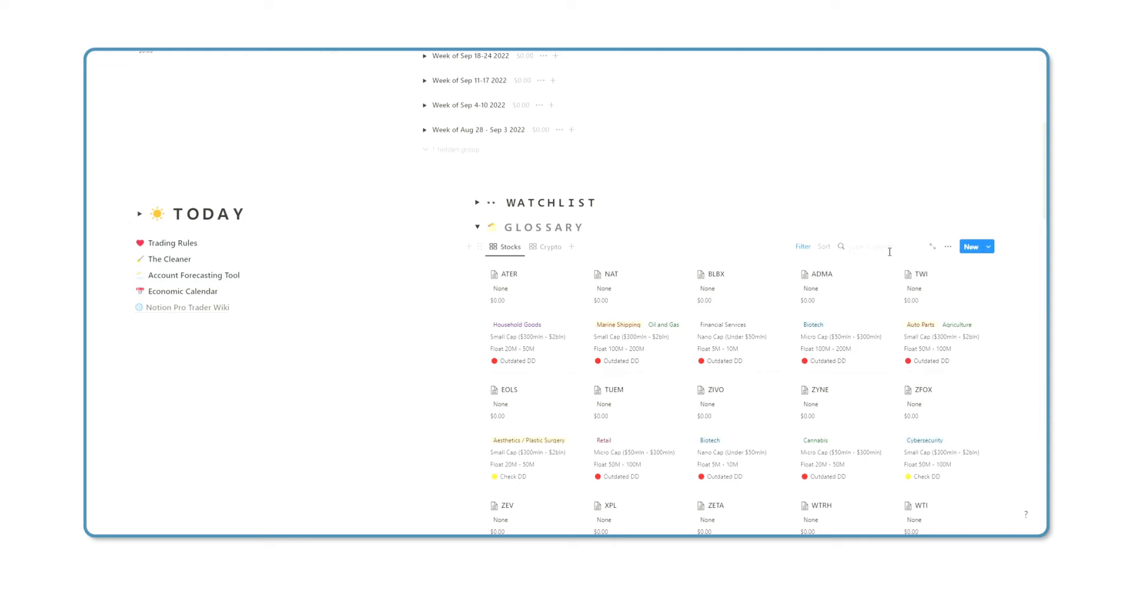
pyautogui.write('semi')
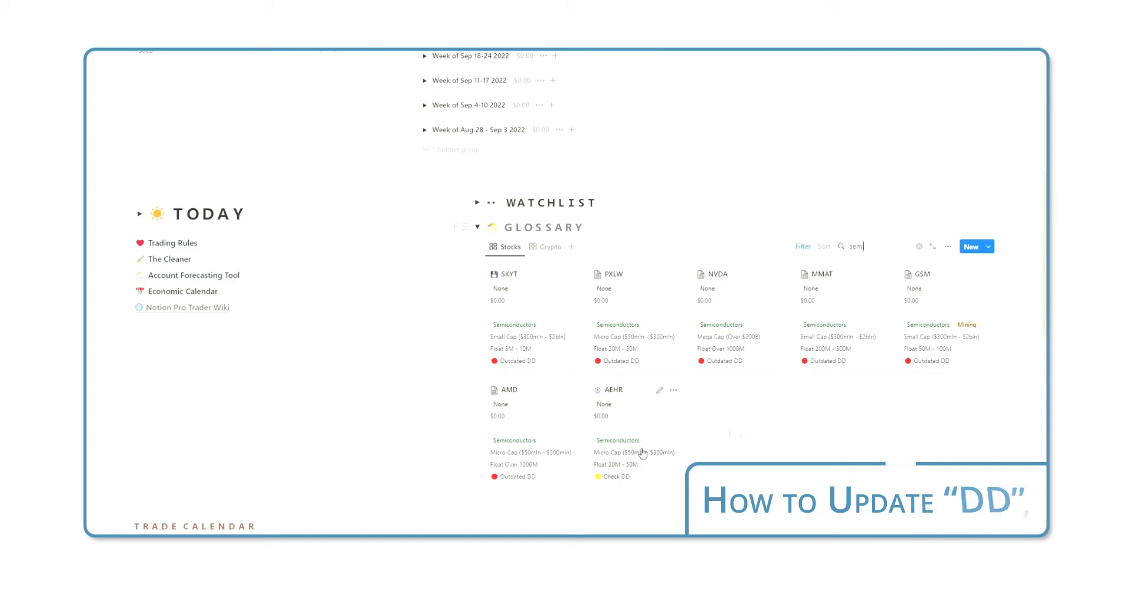
pyautogui.click(650, 423)
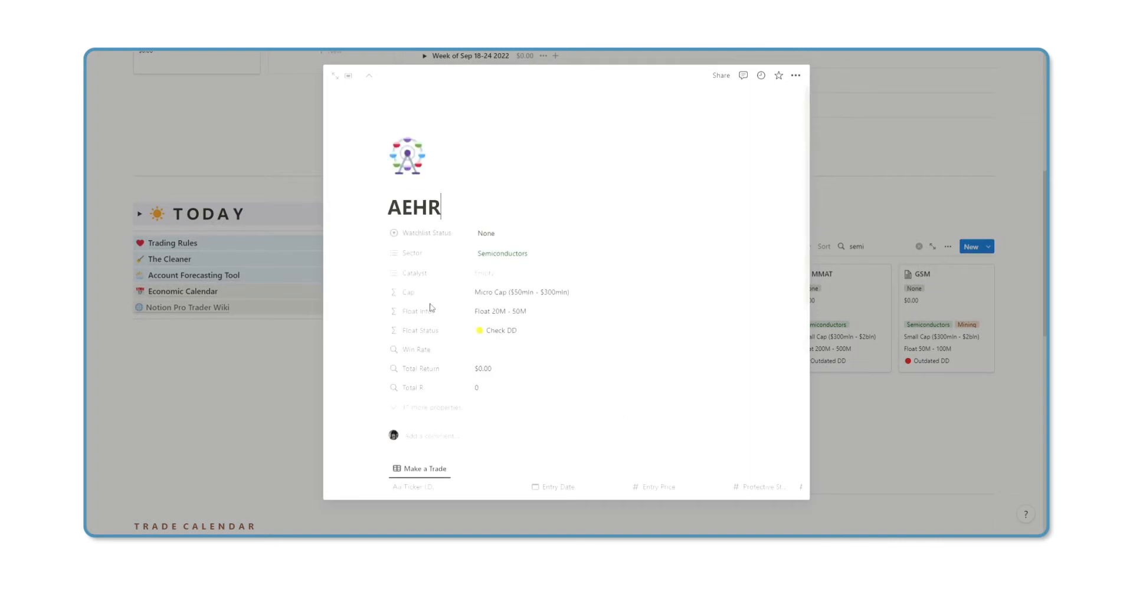
# Step: Examine the AEHR page's properties, its Float Status and all columns of its Float Log
pyautogui.scroll(-3, 489, 396)
pyautogui.scroll(-2, 490, 398)
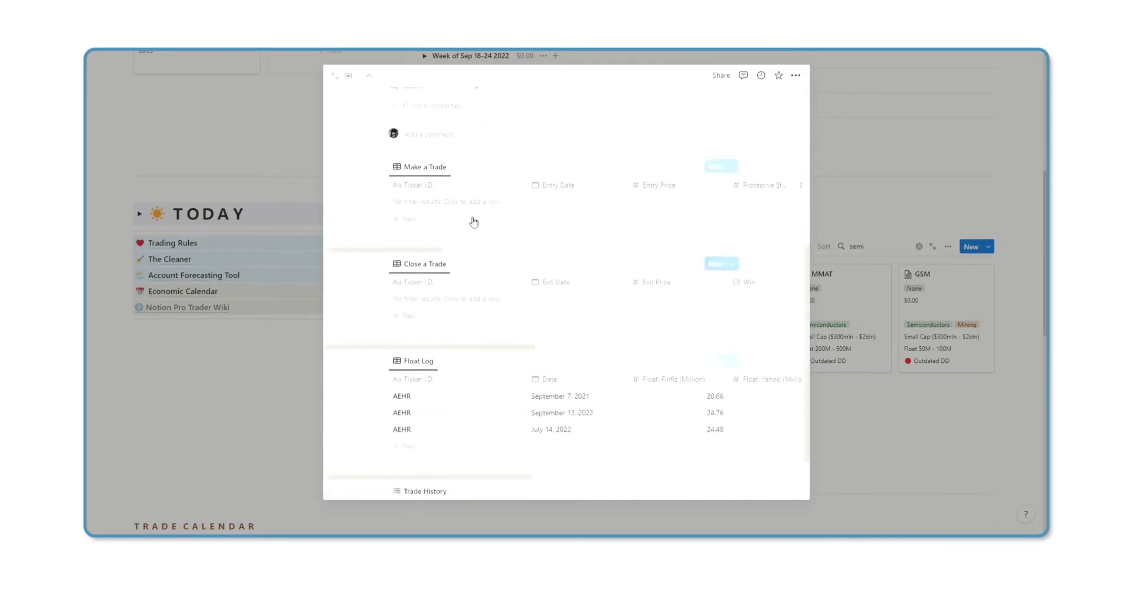
pyautogui.scroll(-1, 539, 389)
pyautogui.scroll(5, 469, 352)
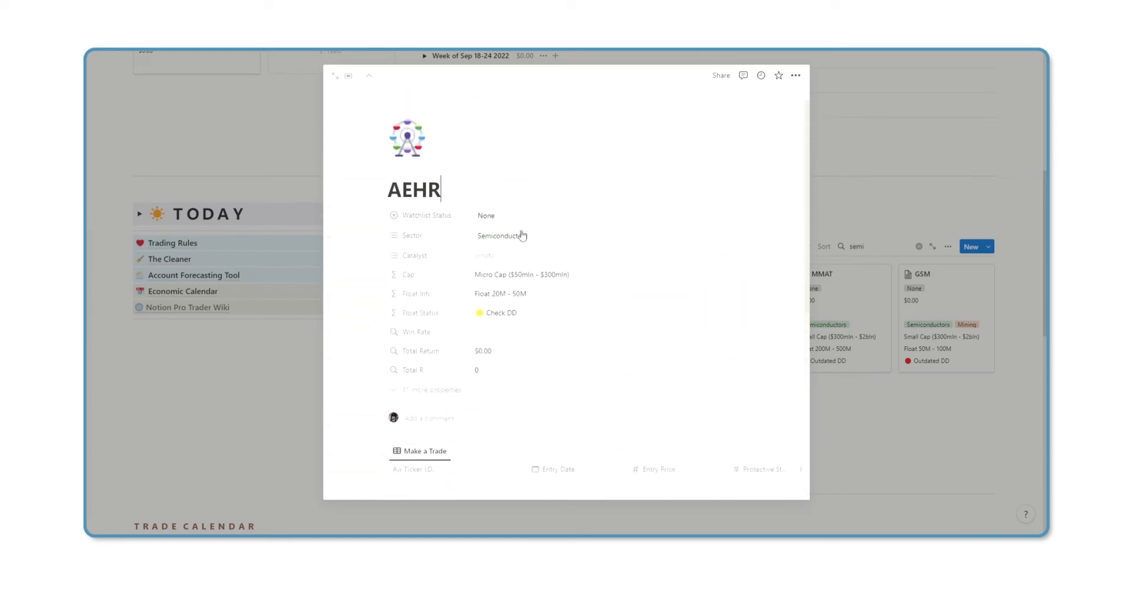
pyautogui.scroll(-5, 460, 300)
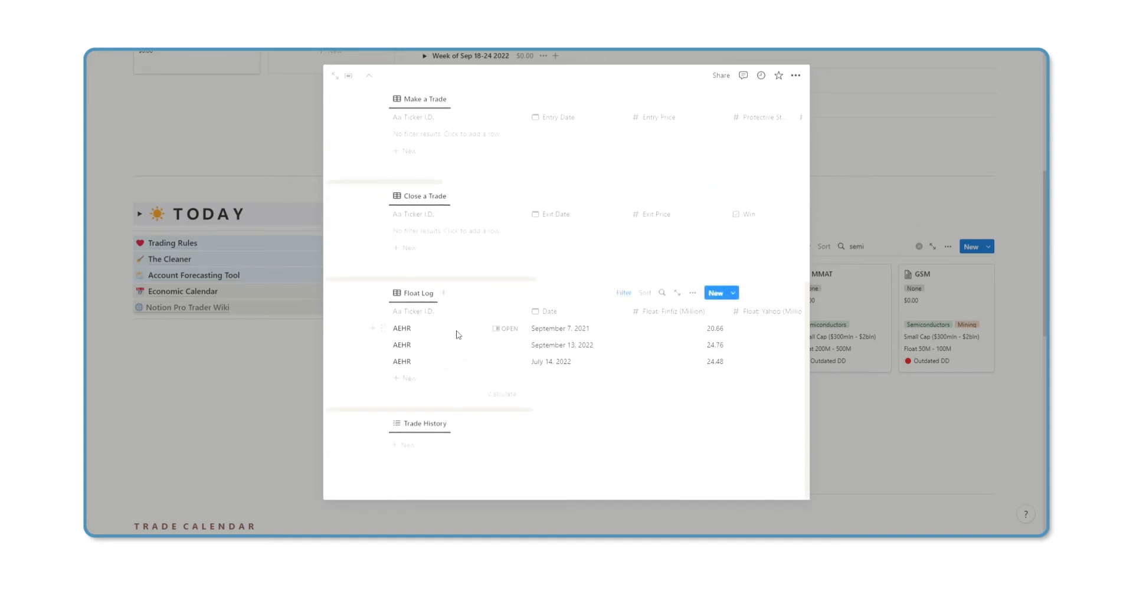
pyautogui.hscroll(2, 506, 346)
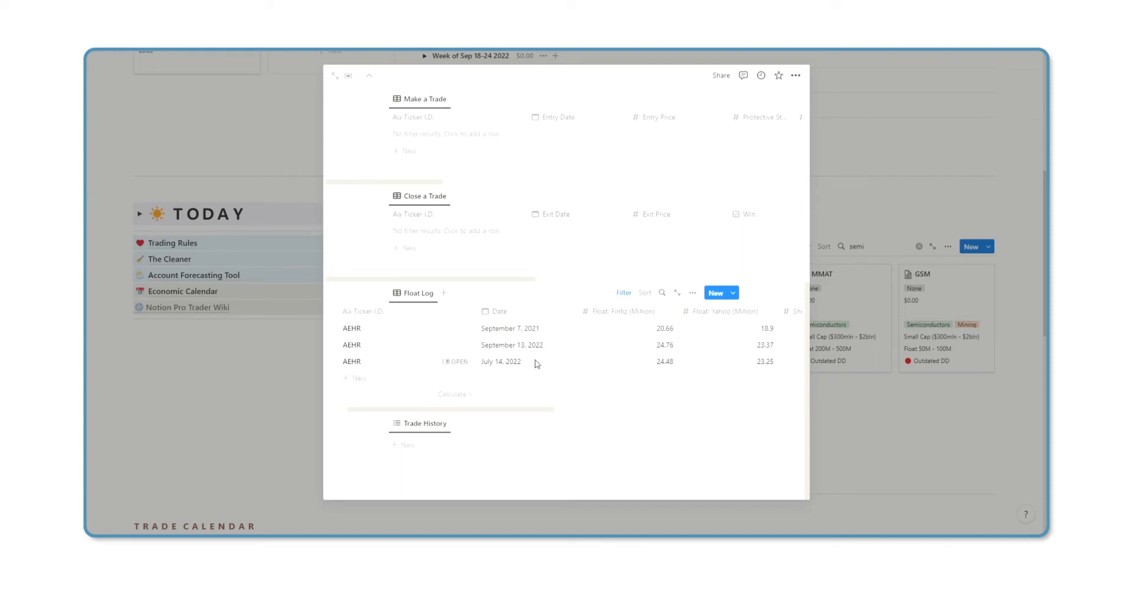
pyautogui.hscroll(5, 592, 354)
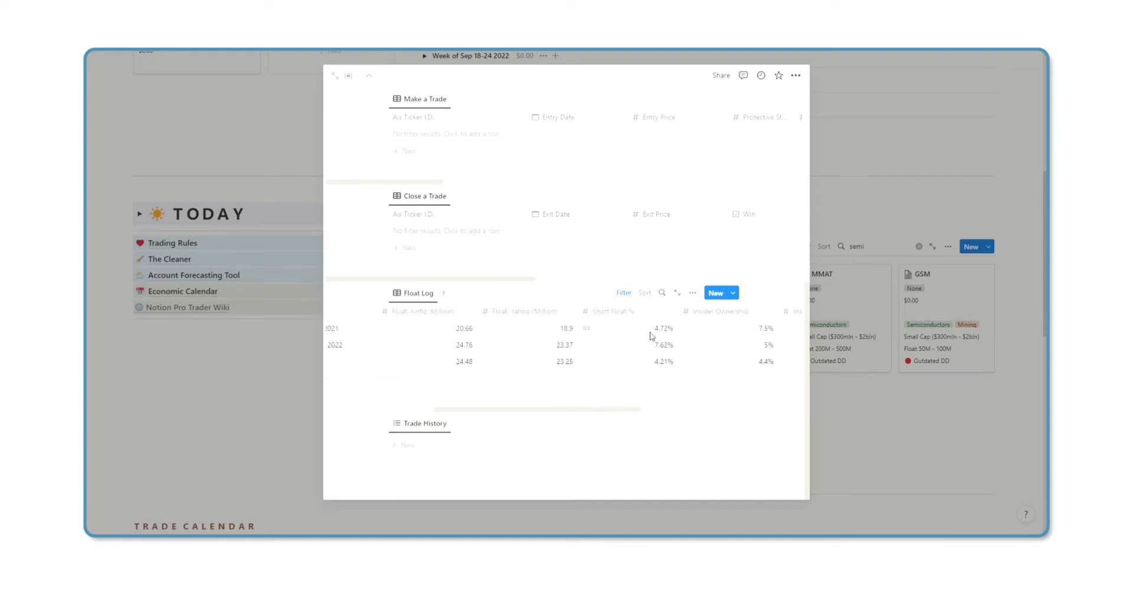
pyautogui.hscroll(5, 704, 359)
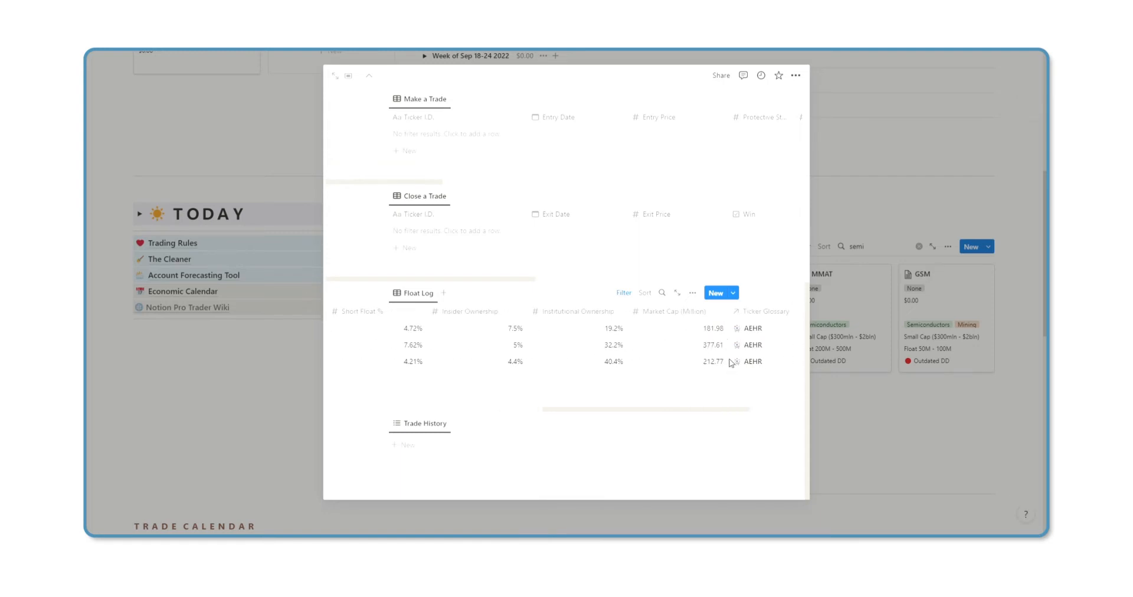
pyautogui.scroll(6, 632, 382)
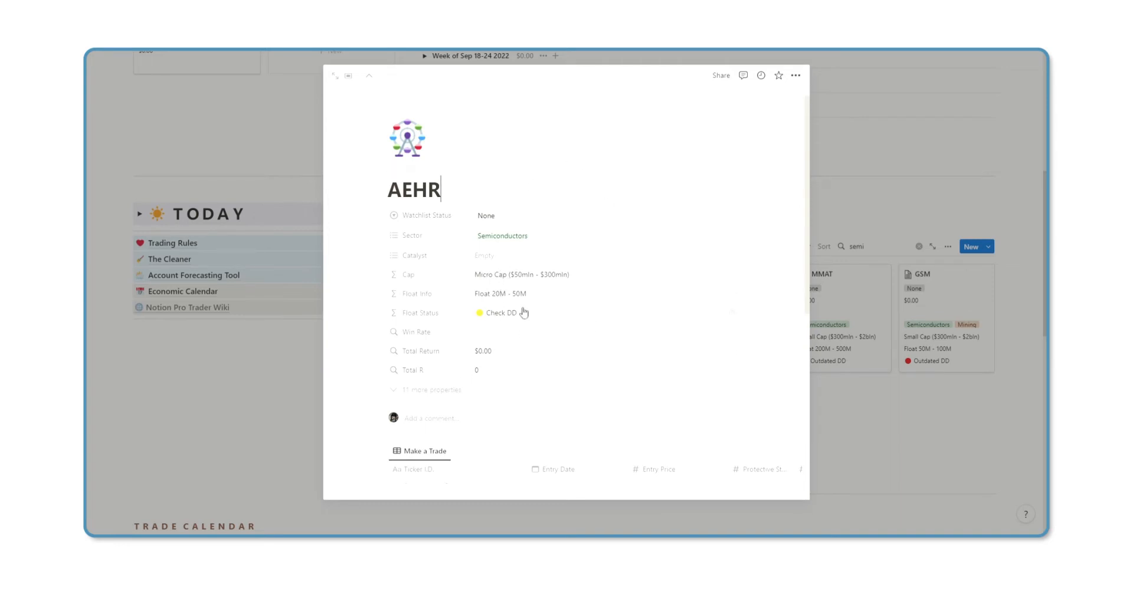
pyautogui.scroll(-5, 572, 295)
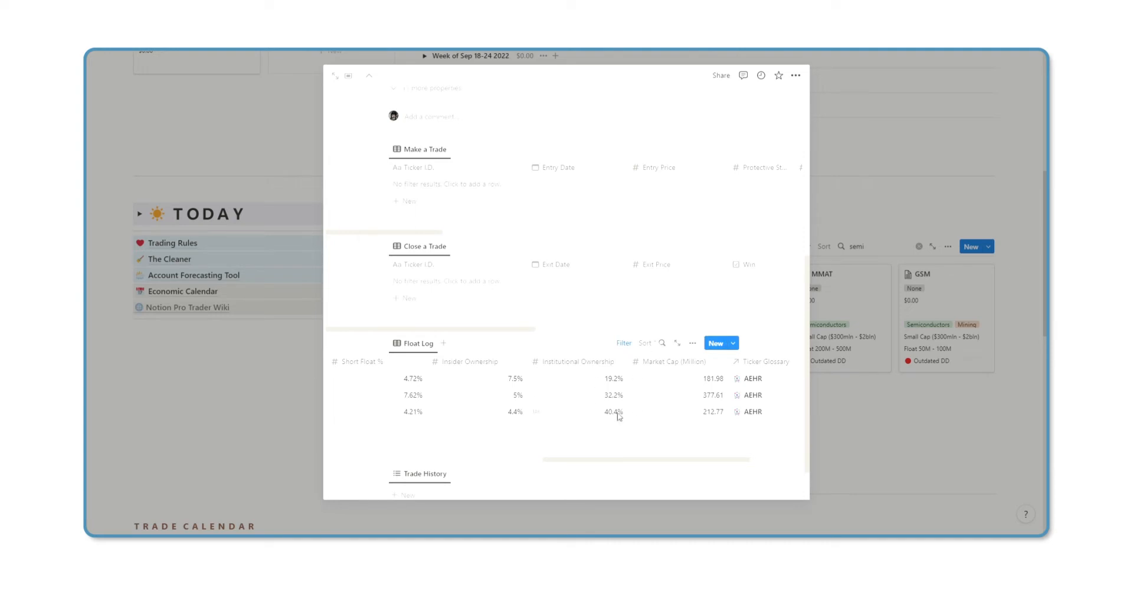
pyautogui.hscroll(-5, 596, 390)
pyautogui.scroll(-1, 596, 391)
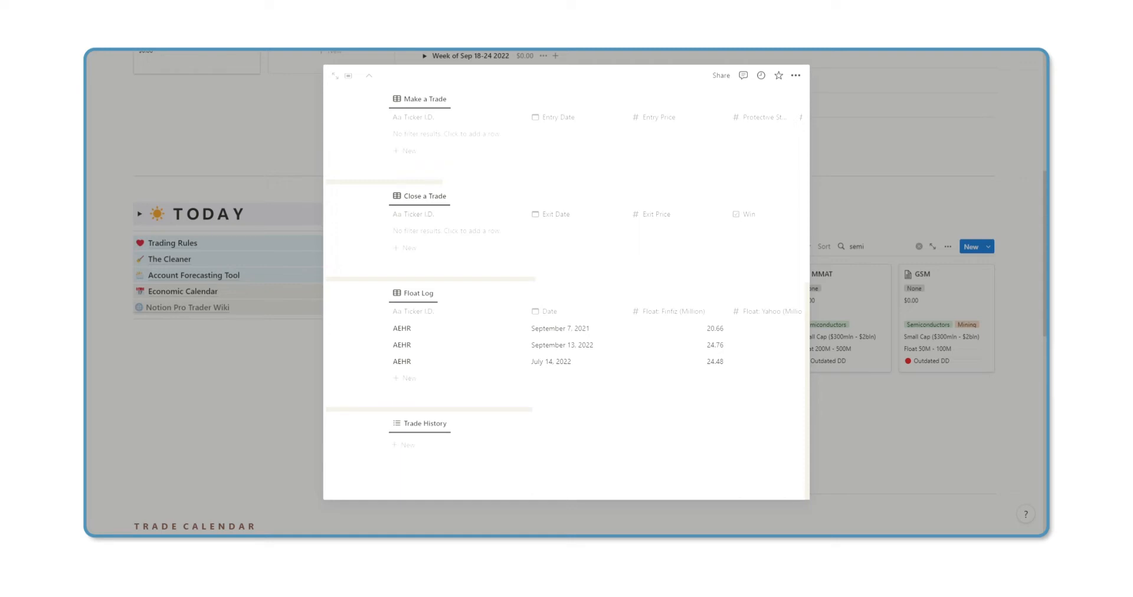
pyautogui.click(503, 329)
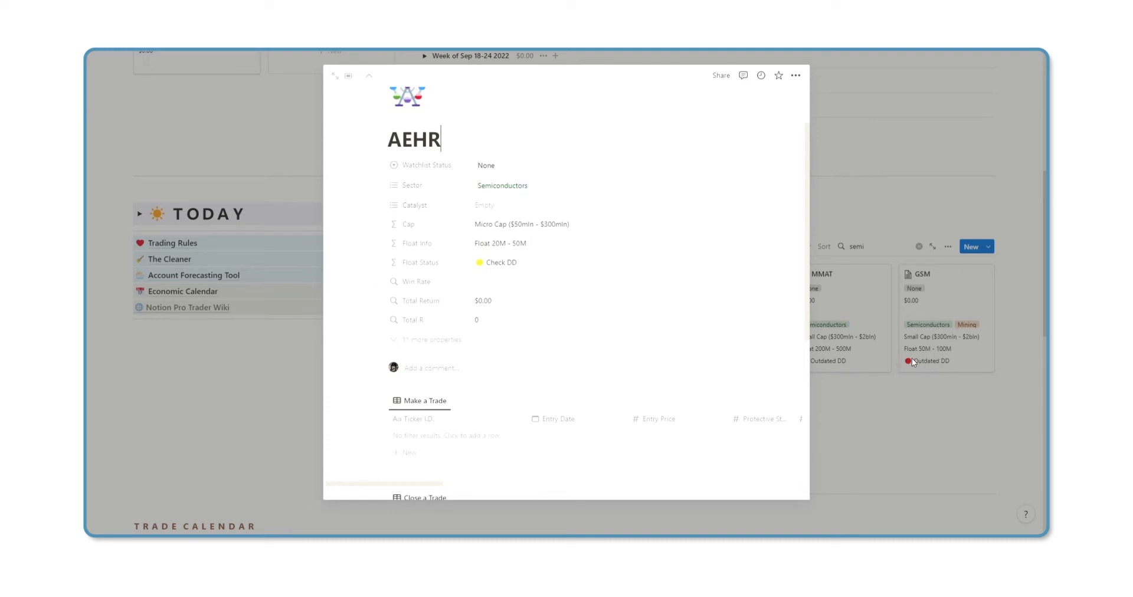
# Step: Add a new AEHR row to the Float Log and set its date to October 15, 2022
pyautogui.scroll(-5, 429, 396)
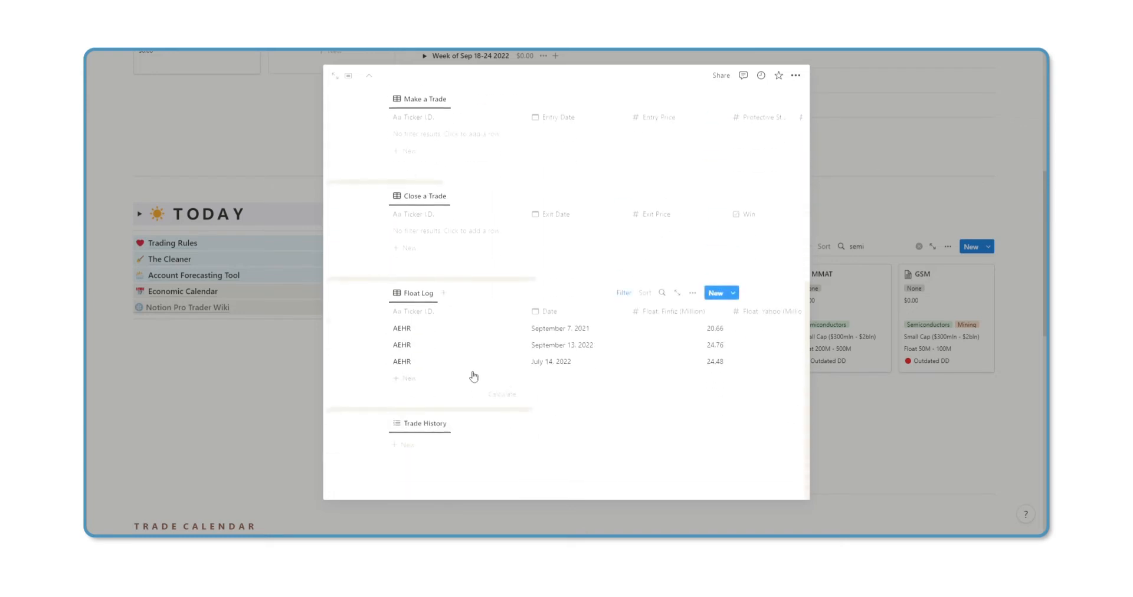
pyautogui.click(488, 384)
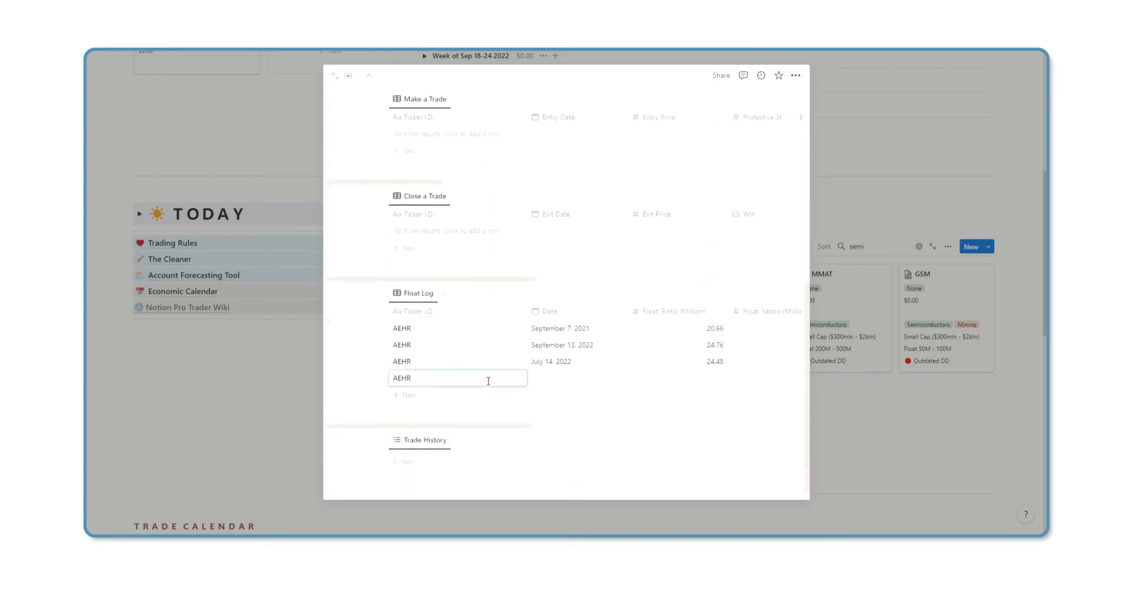
pyautogui.click(561, 378)
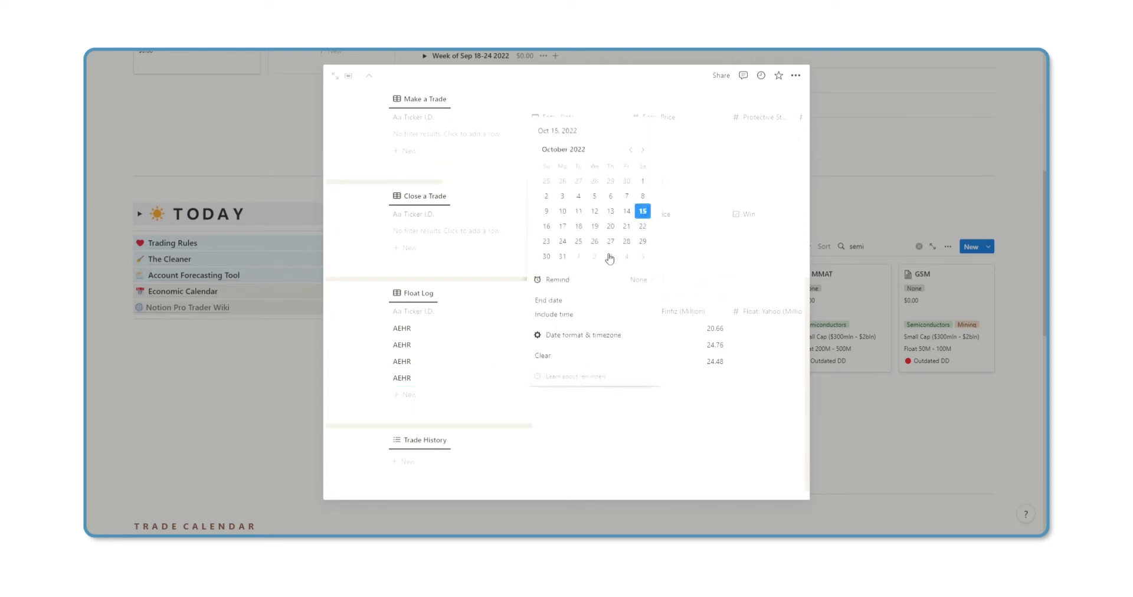
pyautogui.click(486, 352)
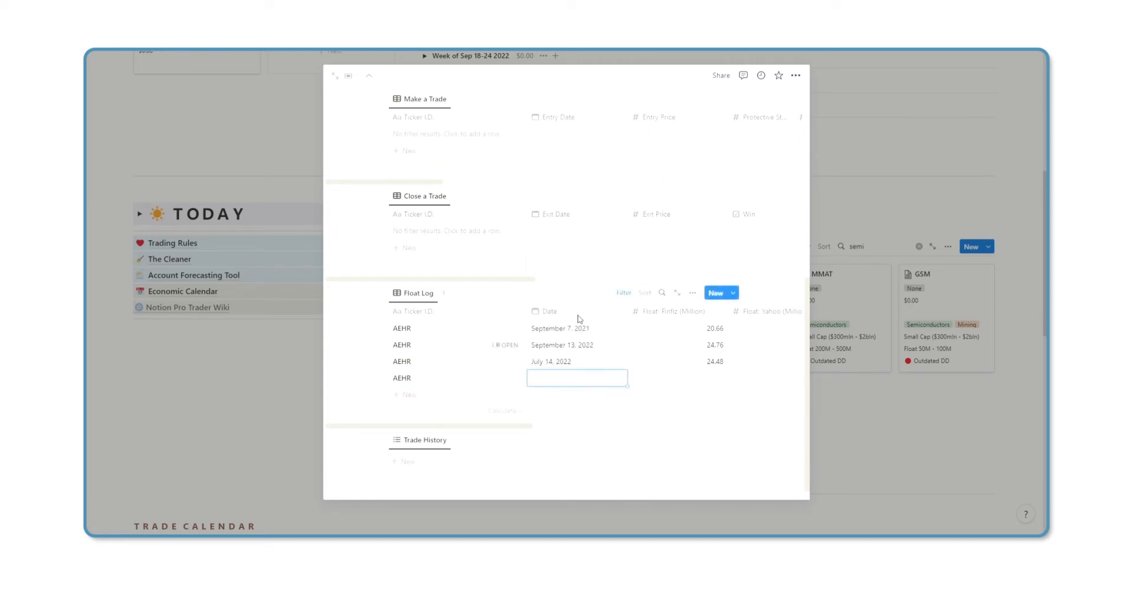
pyautogui.click(570, 367)
pyautogui.click(563, 384)
pyautogui.click(563, 384)
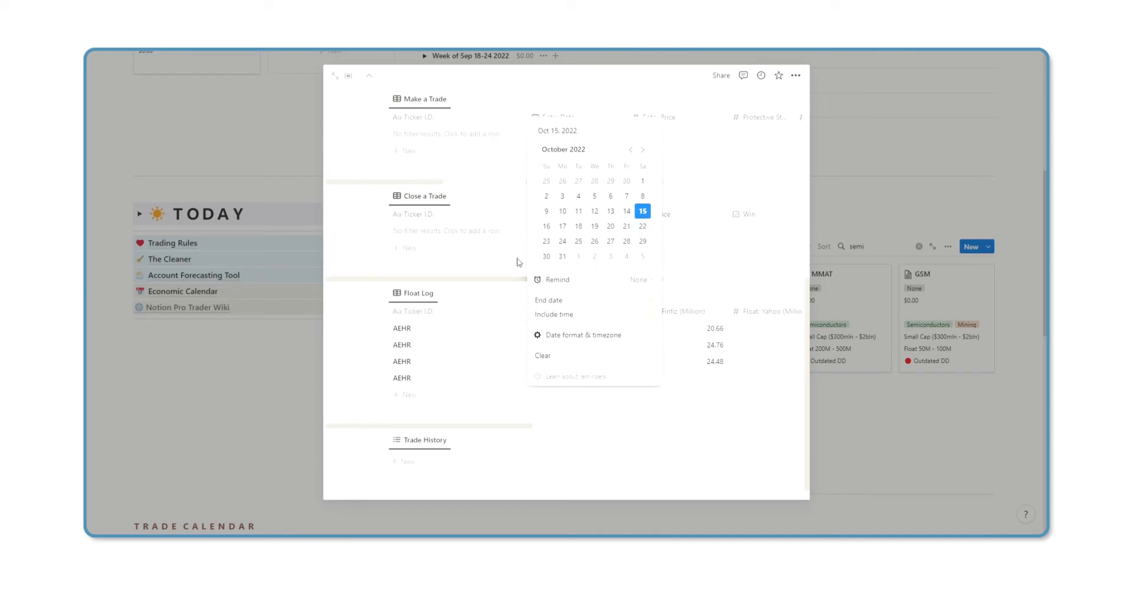
pyautogui.click(511, 361)
pyautogui.hscroll(3, 620, 363)
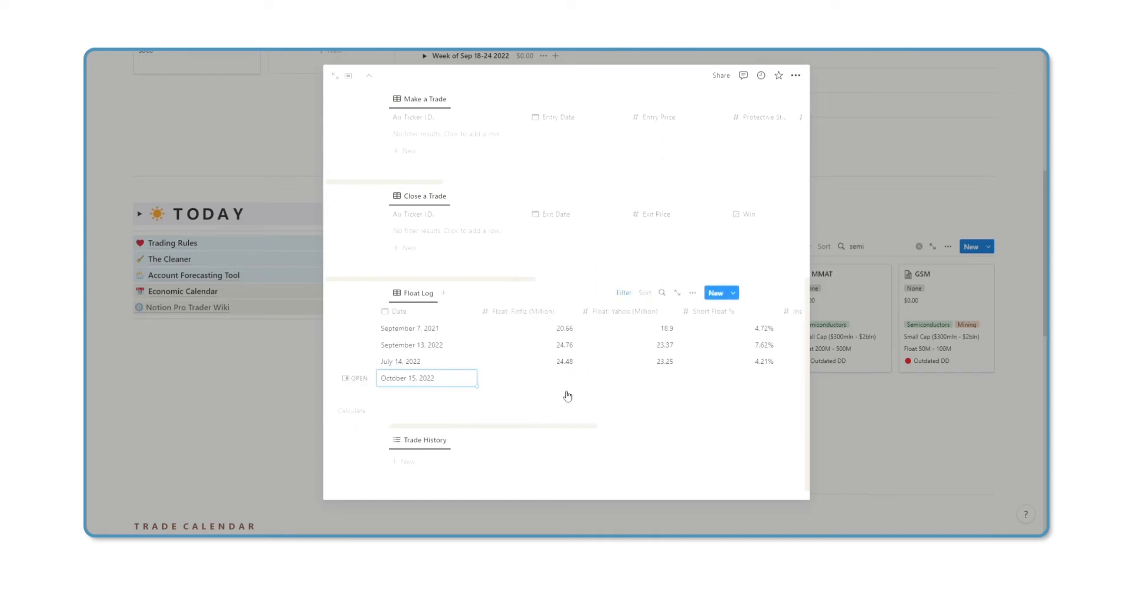
# Step: Check AEHR's Float Status and the remaining Float Log columns of the October 15, 2022 row, and close the page
pyautogui.click(540, 384)
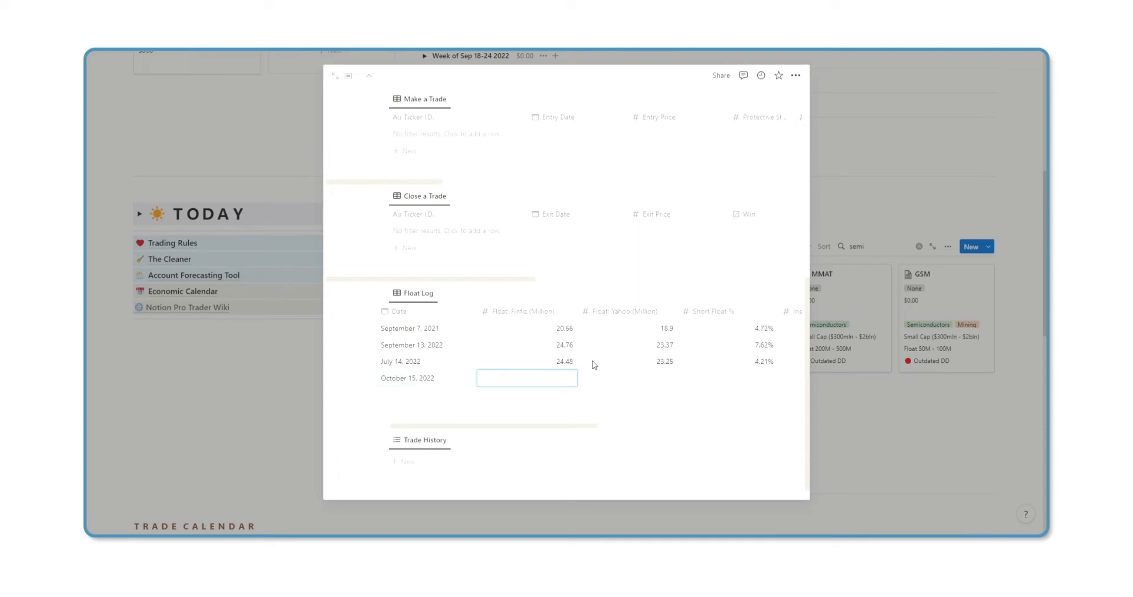
pyautogui.hscroll(-3, 593, 365)
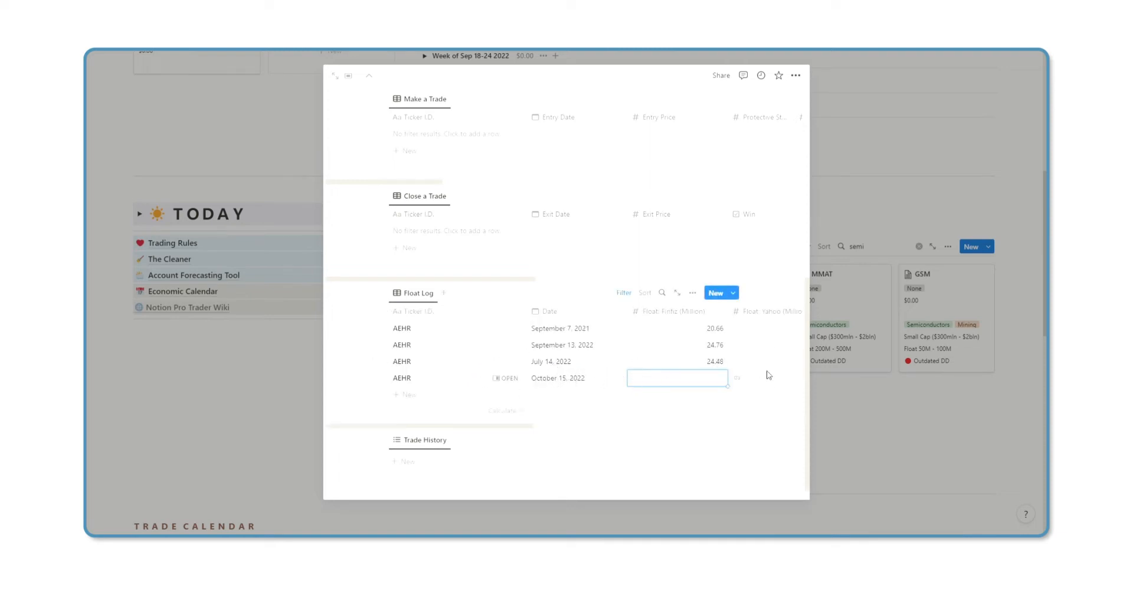
pyautogui.scroll(5, 678, 303)
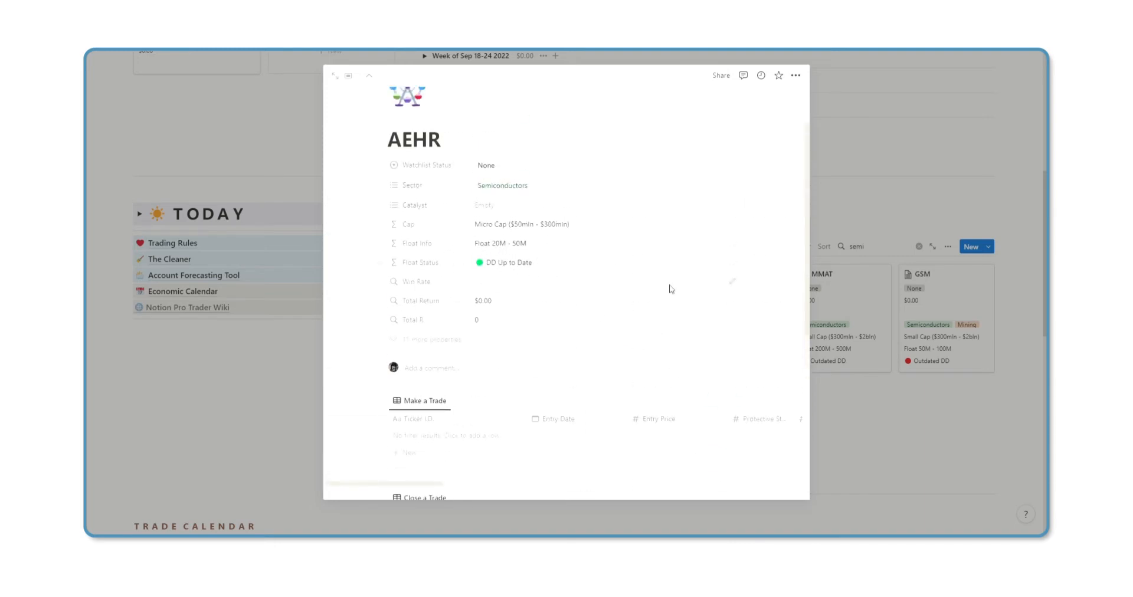
pyautogui.scroll(-5, 627, 284)
pyautogui.hscroll(5, 670, 366)
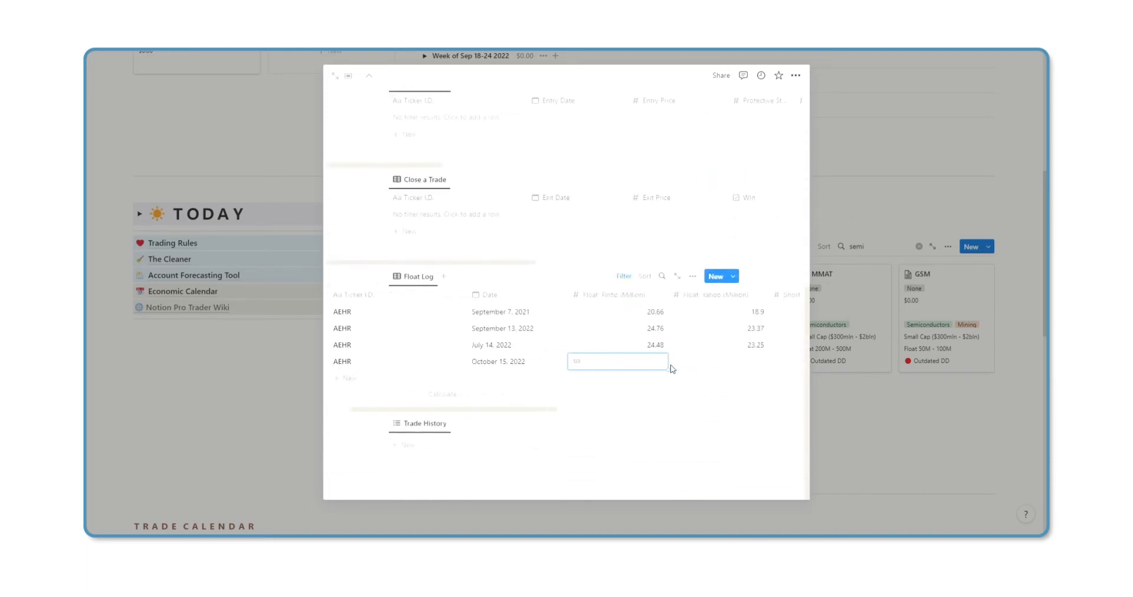
pyautogui.hscroll(-5, 489, 367)
pyautogui.hscroll(8, 678, 359)
pyautogui.hscroll(-5, 493, 387)
pyautogui.scroll(2, 492, 387)
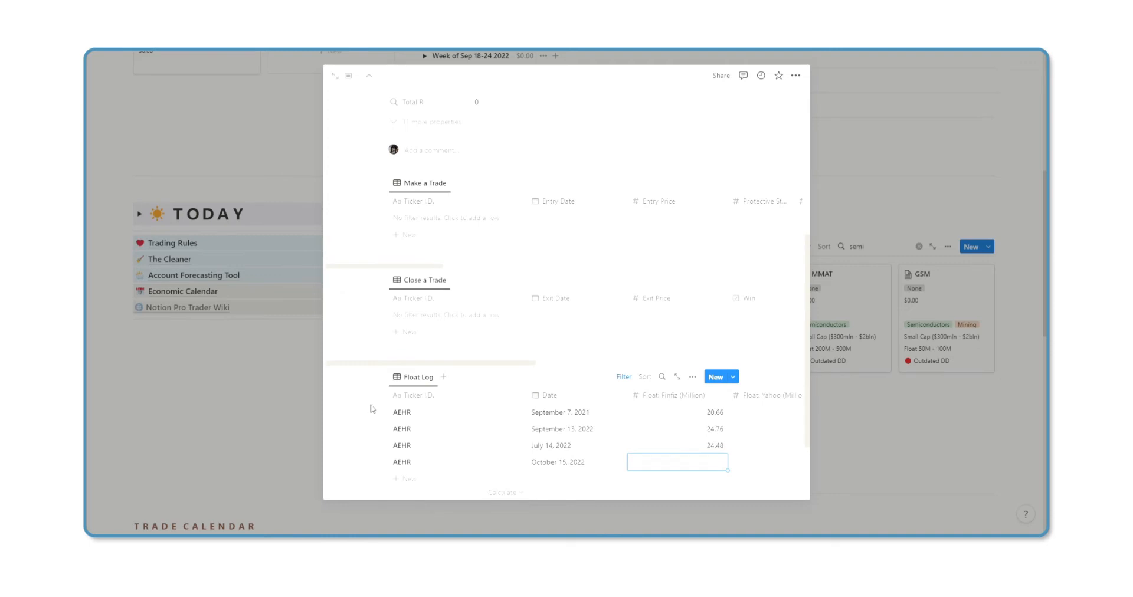
pyautogui.click(386, 462)
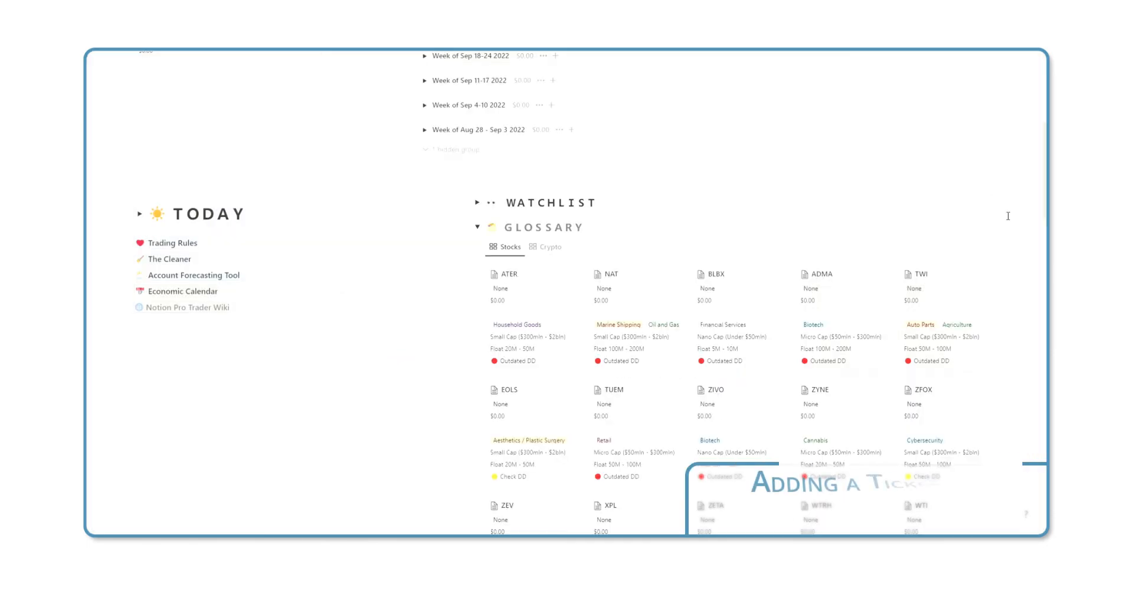
# Step: Search the Stocks view of the Glossary for "aapl" and clear the search
pyautogui.moveTo(986, 248)
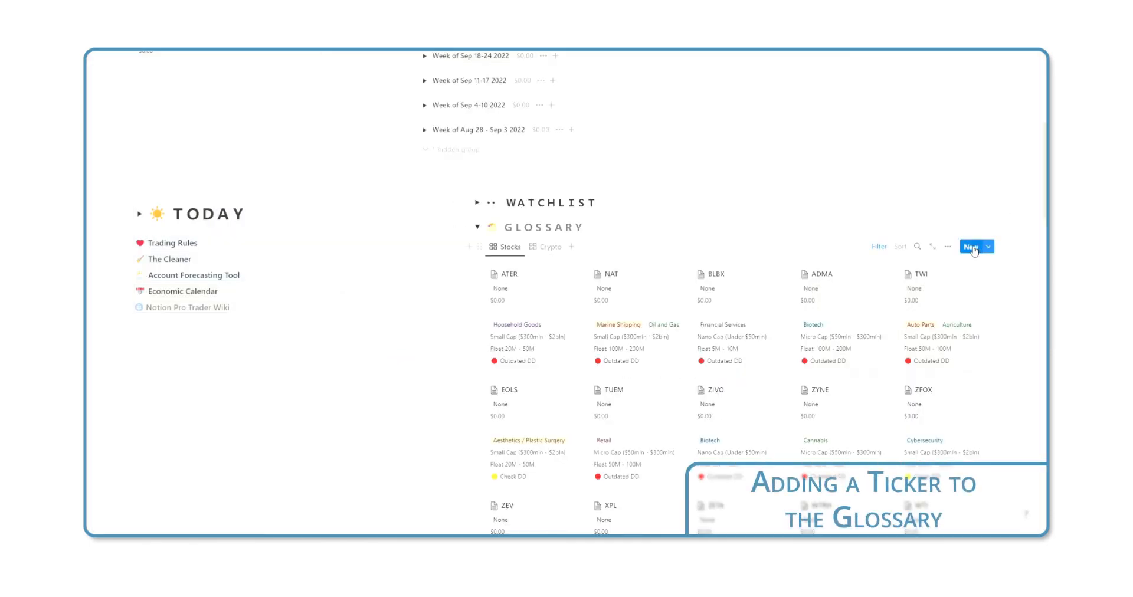
pyautogui.click(917, 247)
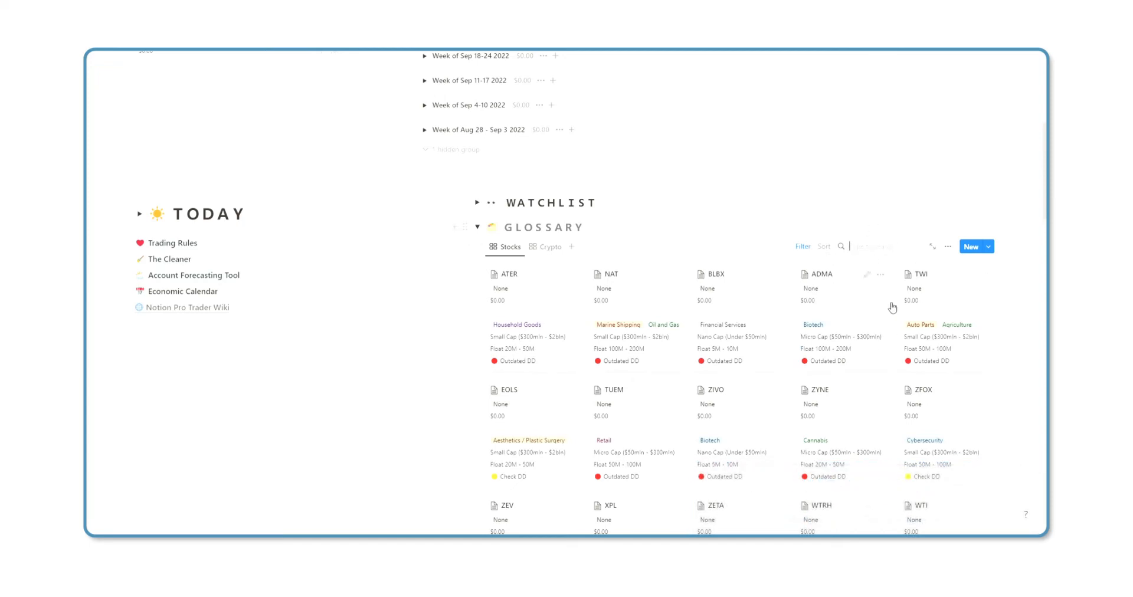
pyautogui.scroll(-2, 878, 314)
pyautogui.scroll(3, 825, 305)
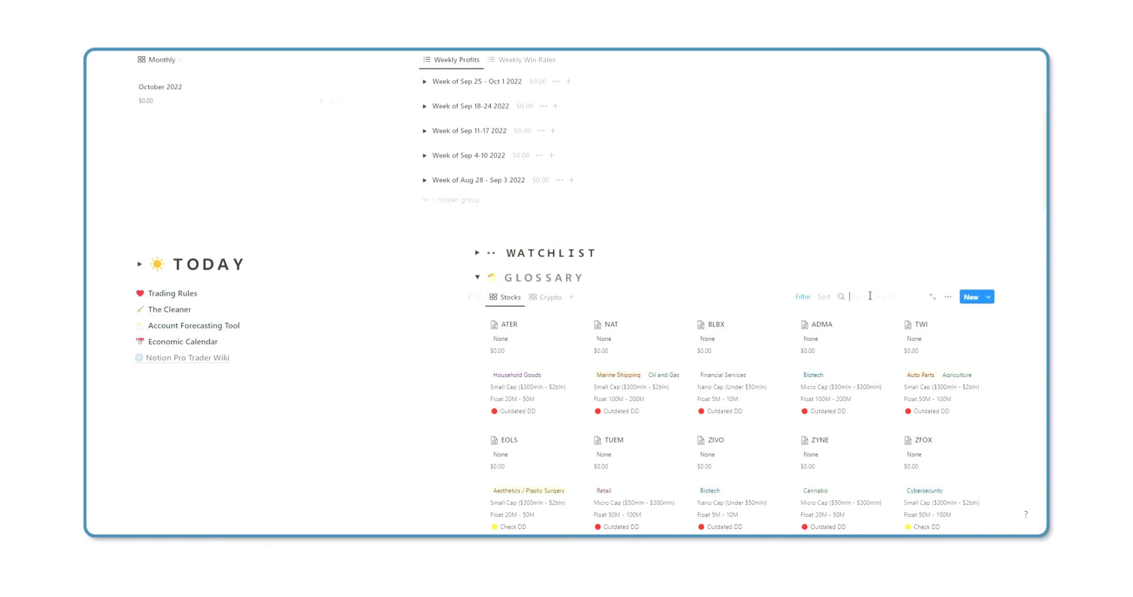
pyautogui.write('aap')
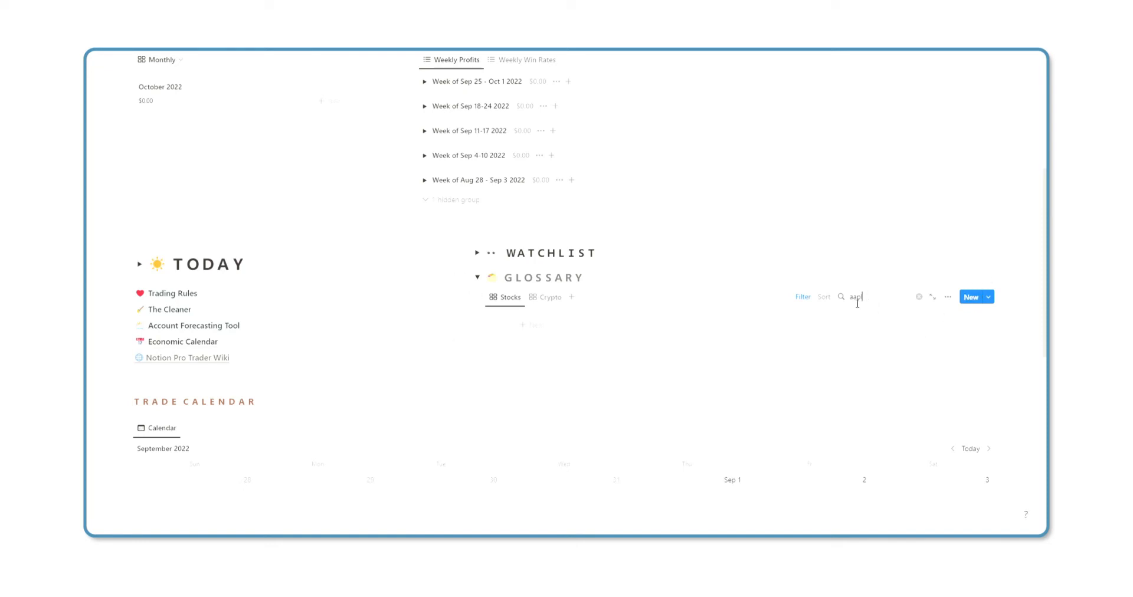
pyautogui.write('l')
pyautogui.click(919, 297)
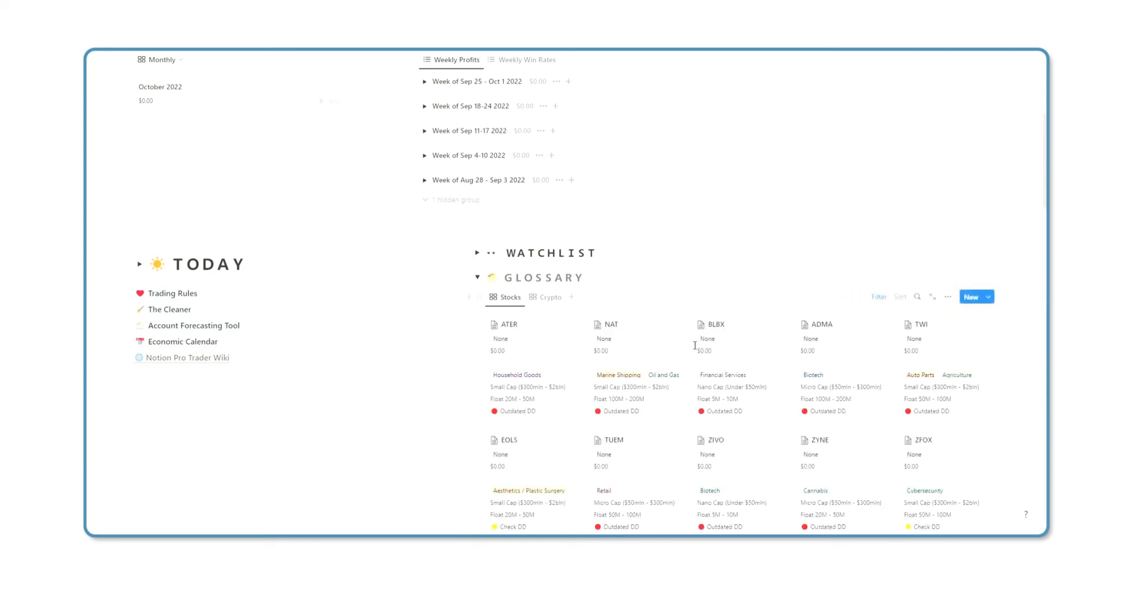
# Step: Create a new entry in the Stocks view of the Glossary and title it AAPL
pyautogui.click(970, 297)
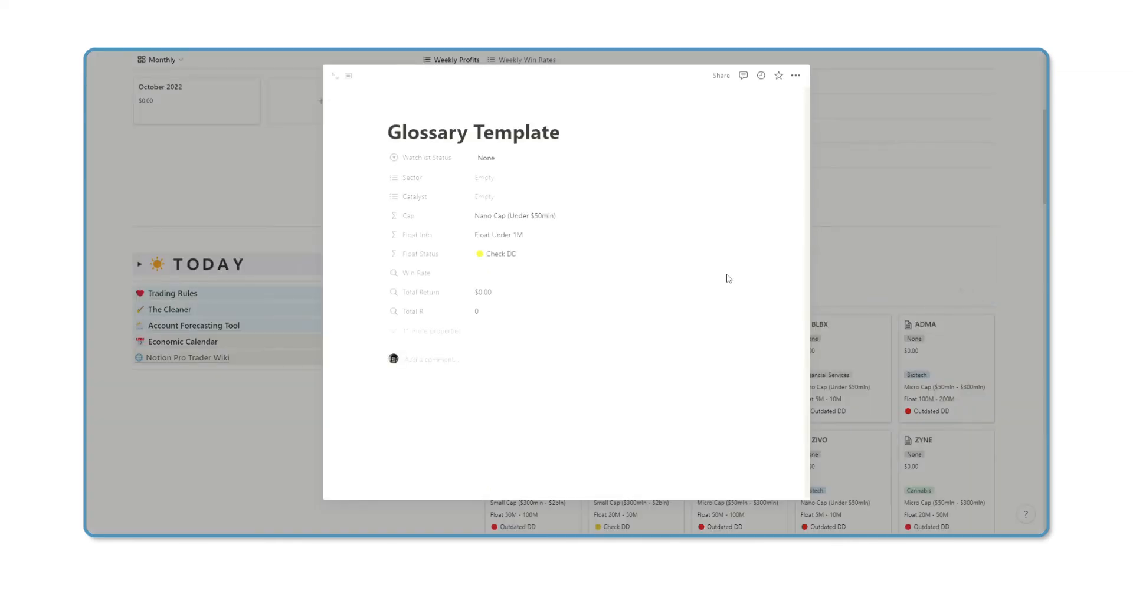
pyautogui.scroll(-5, 559, 278)
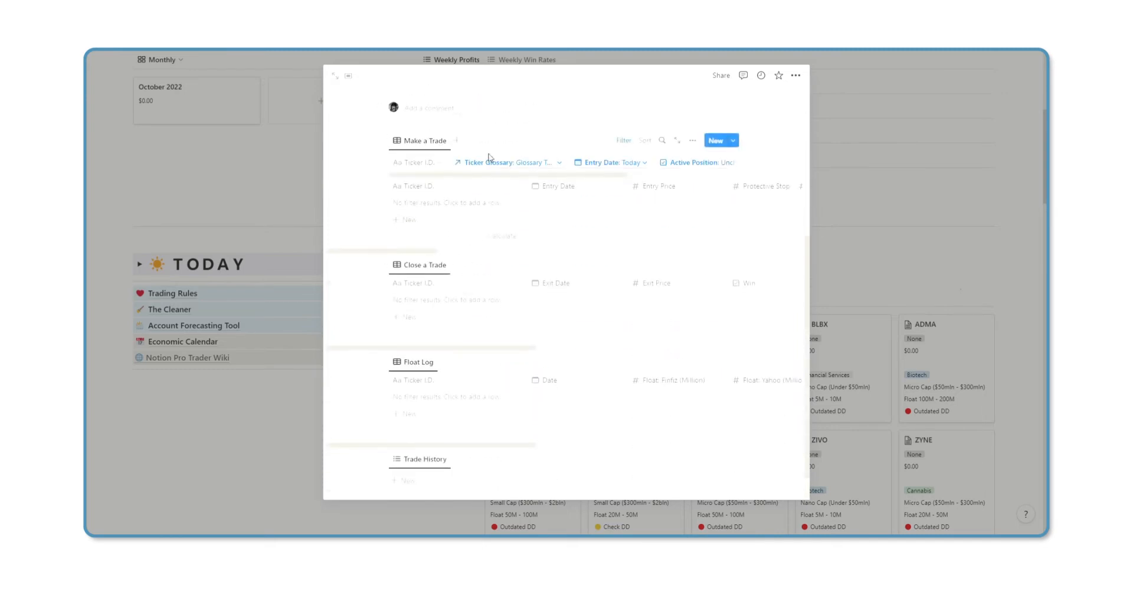
pyautogui.scroll(5, 496, 434)
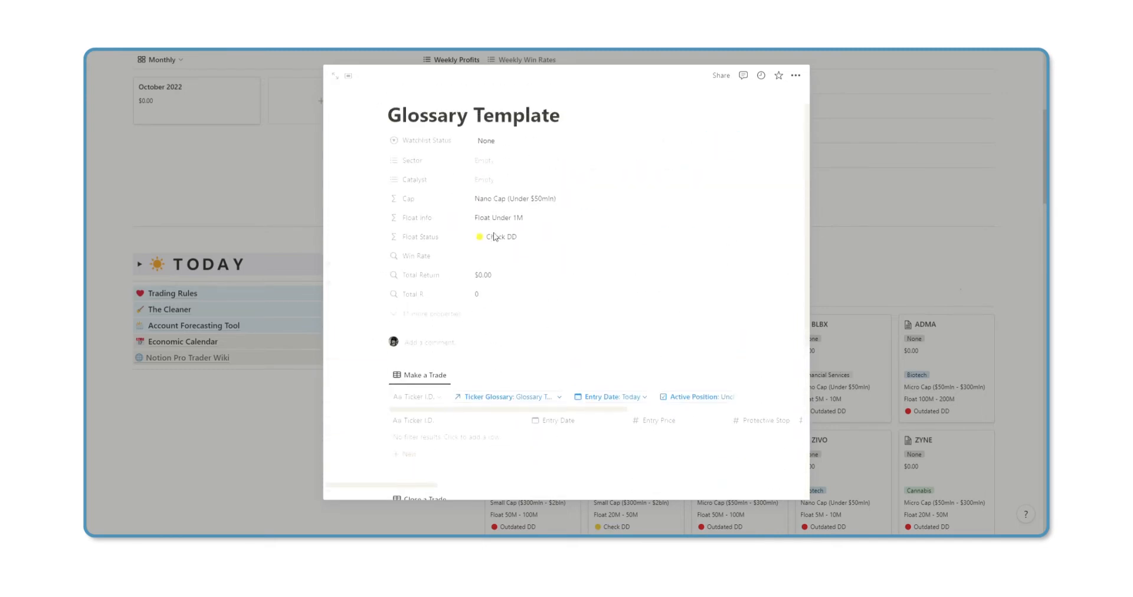
pyautogui.scroll(1, 495, 237)
pyautogui.tripleClick(441, 135)
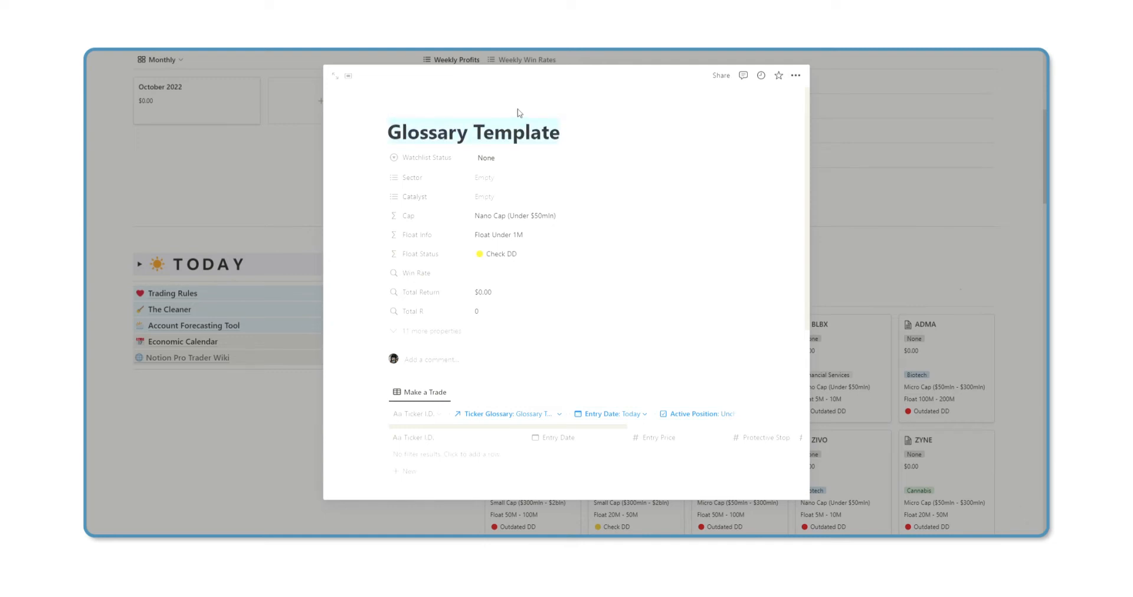
pyautogui.write('P')
pyautogui.press('BackSpace')
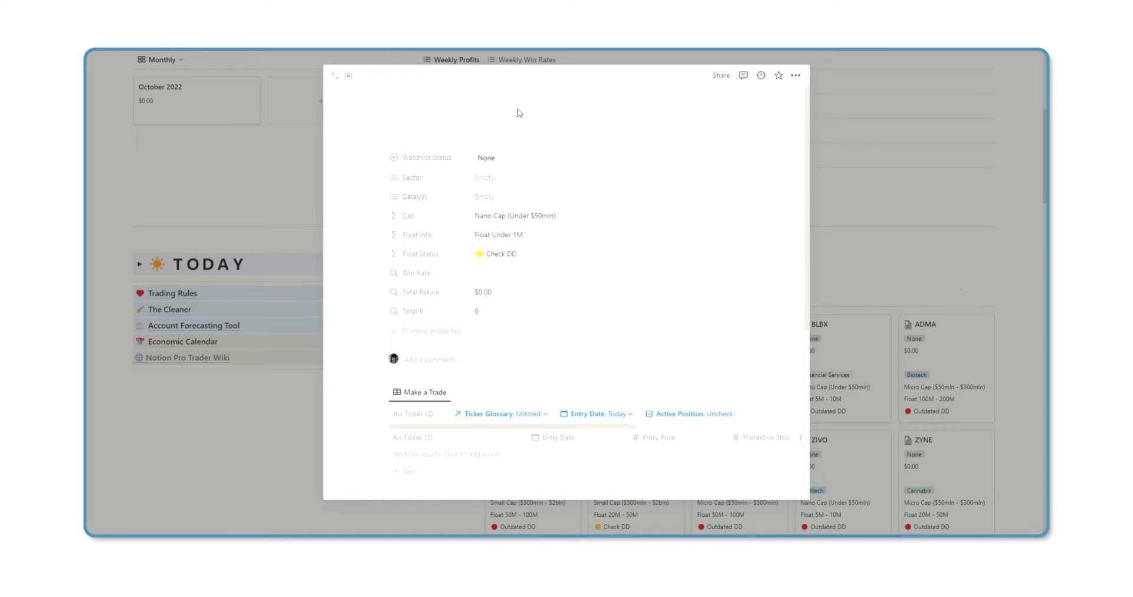
pyautogui.write('AAPL')
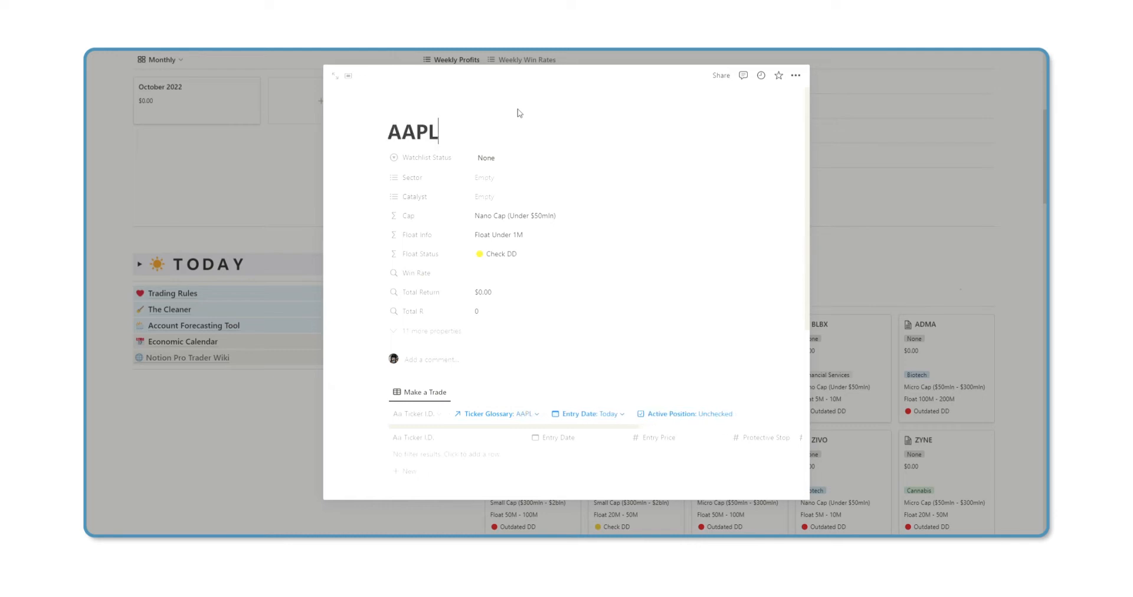
# Step: Set AAPL's Sector to Technology
pyautogui.click(531, 178)
pyautogui.write('tech')
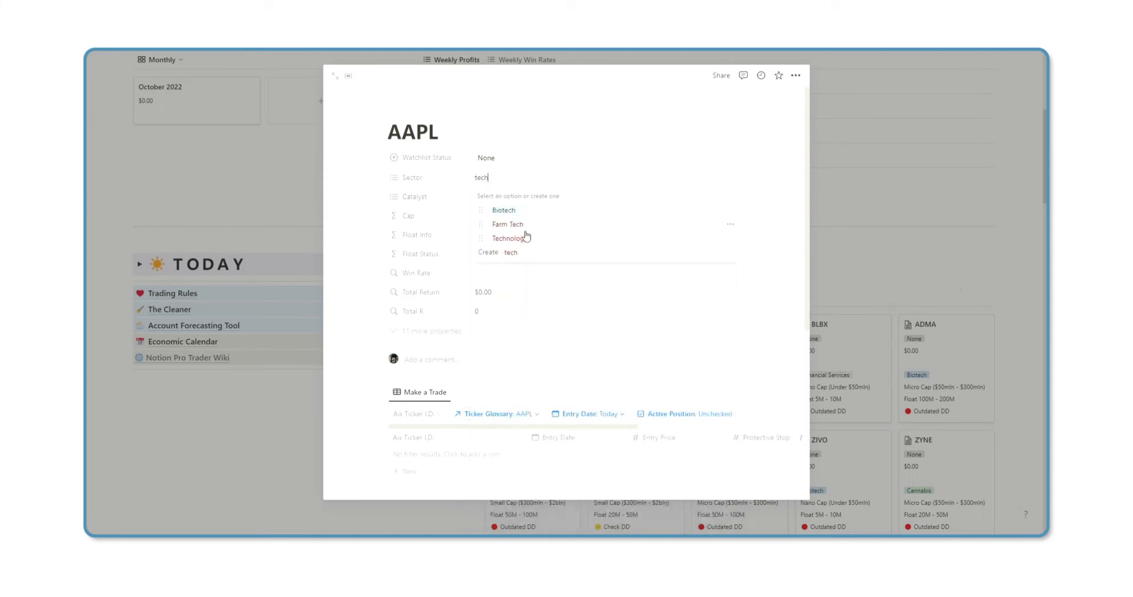
pyautogui.click(527, 237)
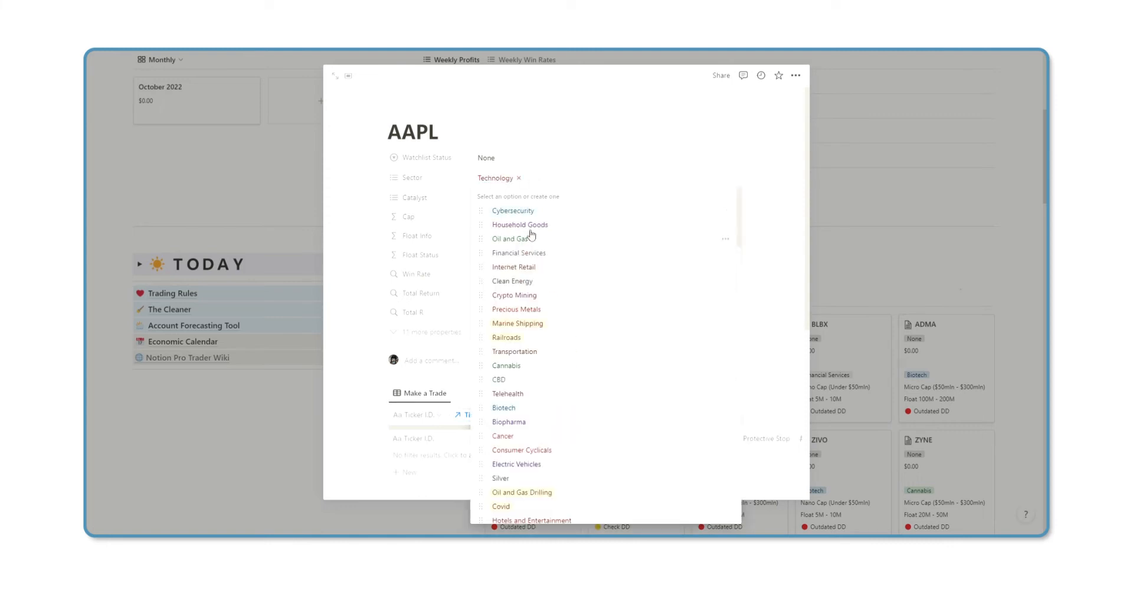
pyautogui.press('Escape')
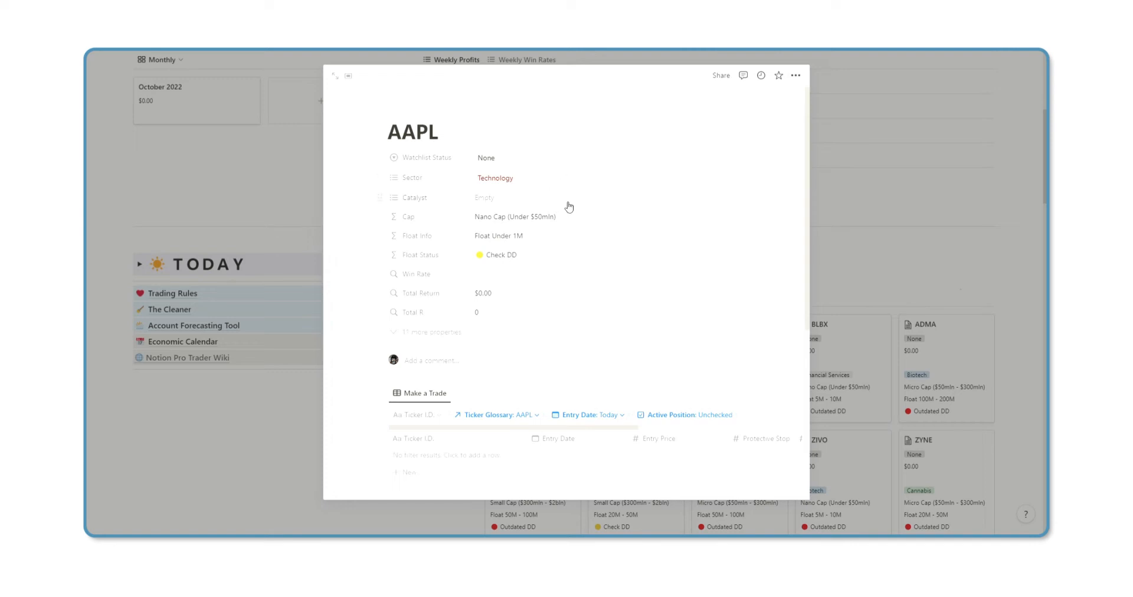
# Step: Filter AAPL's Make a Trade table to rows whose Ticker I.D. contains AAPL
pyautogui.scroll(-2, 565, 206)
pyautogui.click(426, 314)
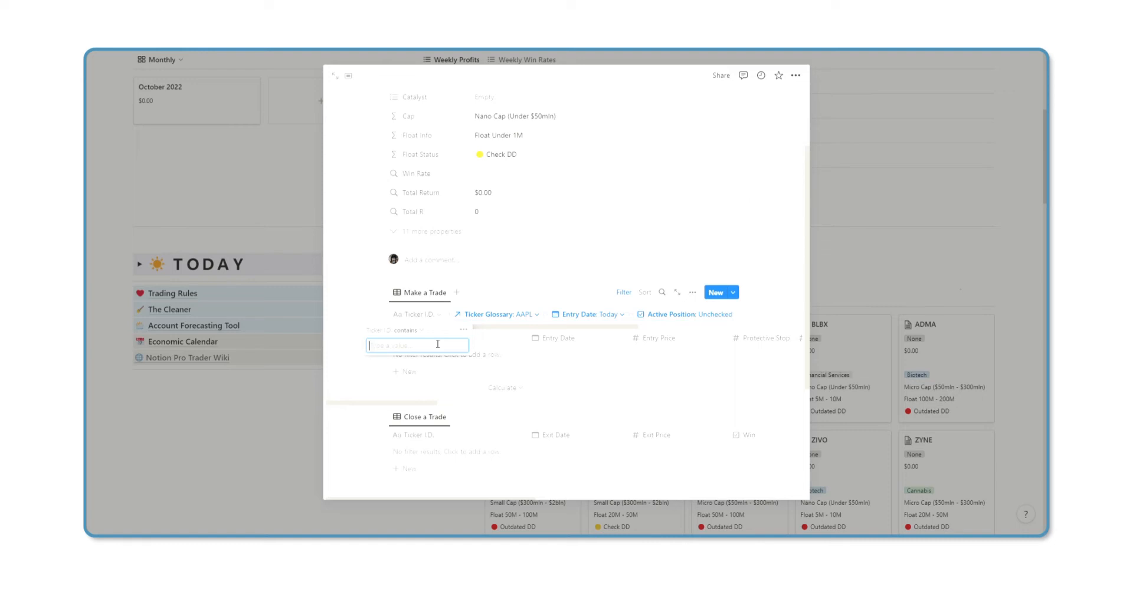
pyautogui.write('aa')
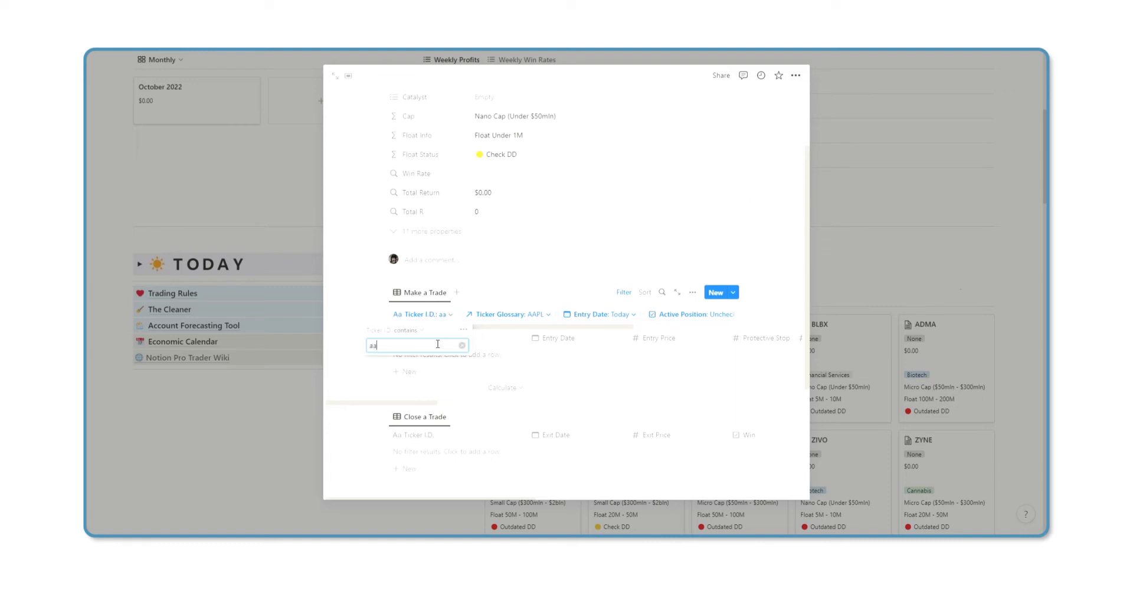
pyautogui.press('BackSpace')
pyautogui.press('BackSpace')
pyautogui.write('AAPL')
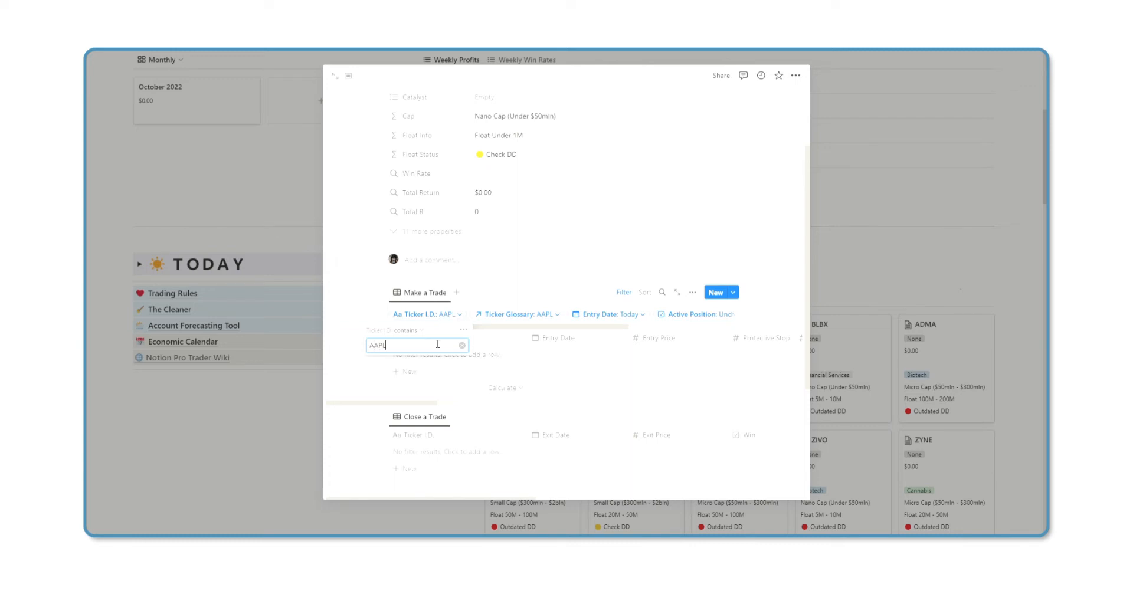
pyautogui.click(538, 349)
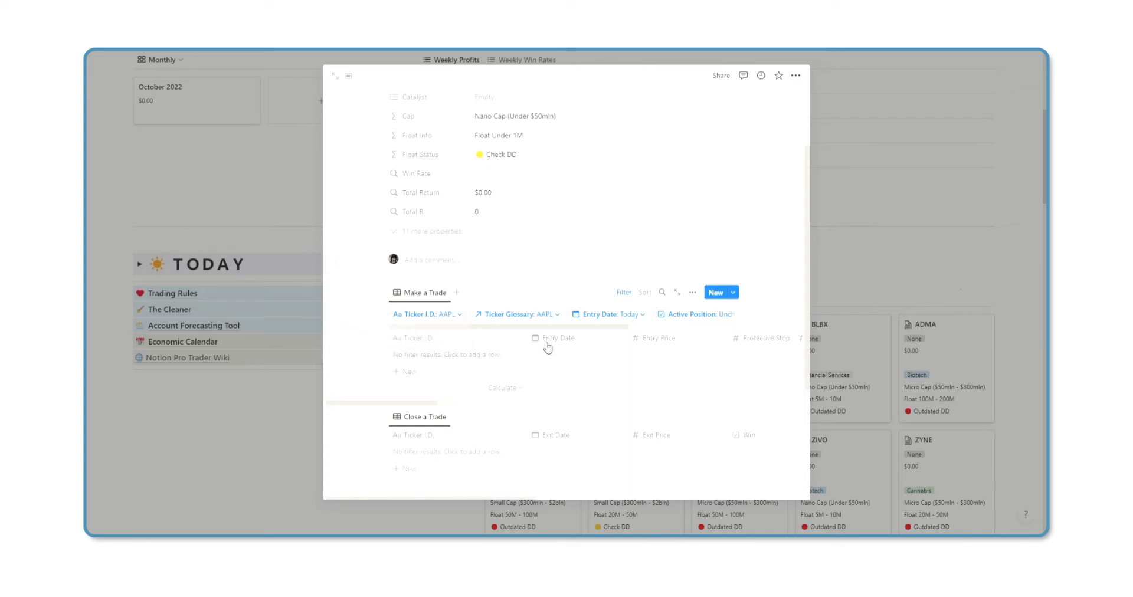
# Step: Add a new AAPL row to the Make a Trade table and close the AAPL page
pyautogui.click(440, 354)
pyautogui.press('Escape')
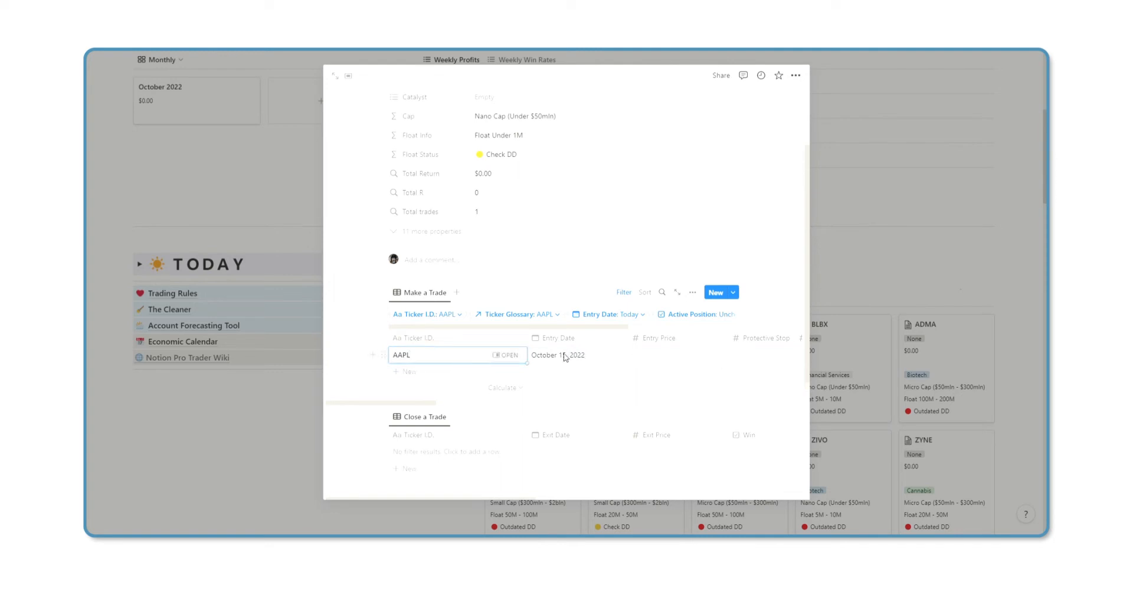
pyautogui.press('Escape')
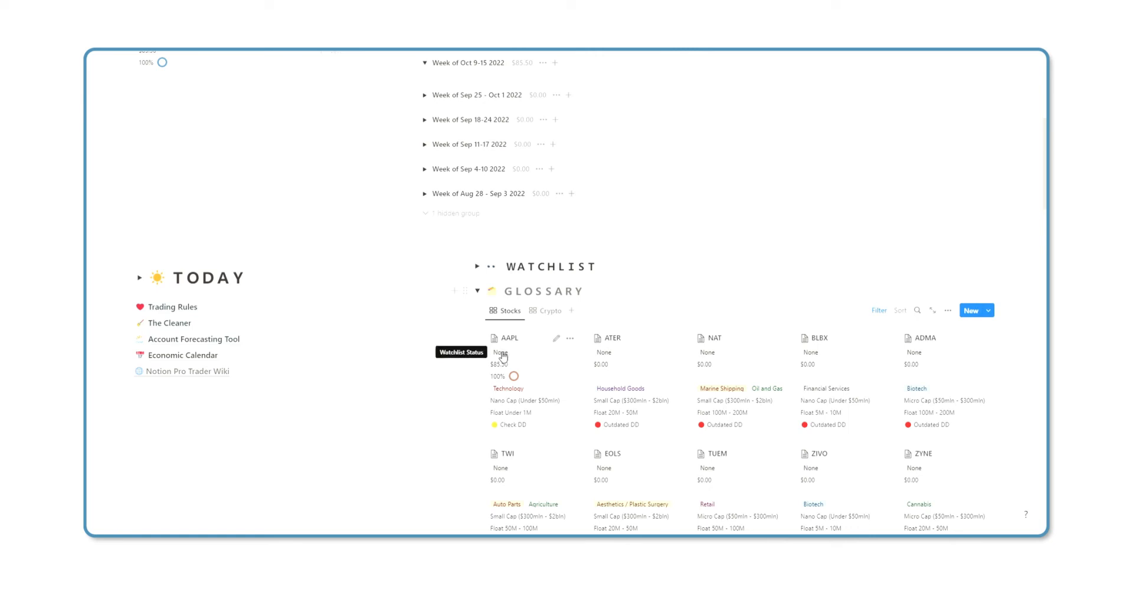
# Step: Set AAPL's Watchlist Status to Watchlist, and show its card by collapsing the Glossary and expanding the Watchlist
pyautogui.click(503, 354)
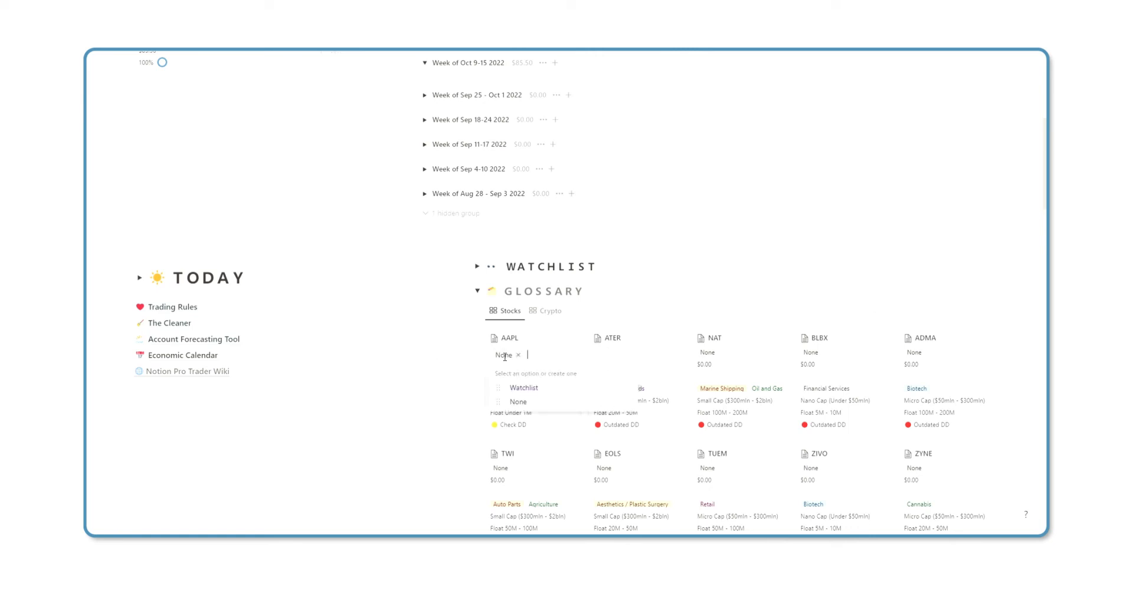
pyautogui.click(523, 388)
pyautogui.click(477, 290)
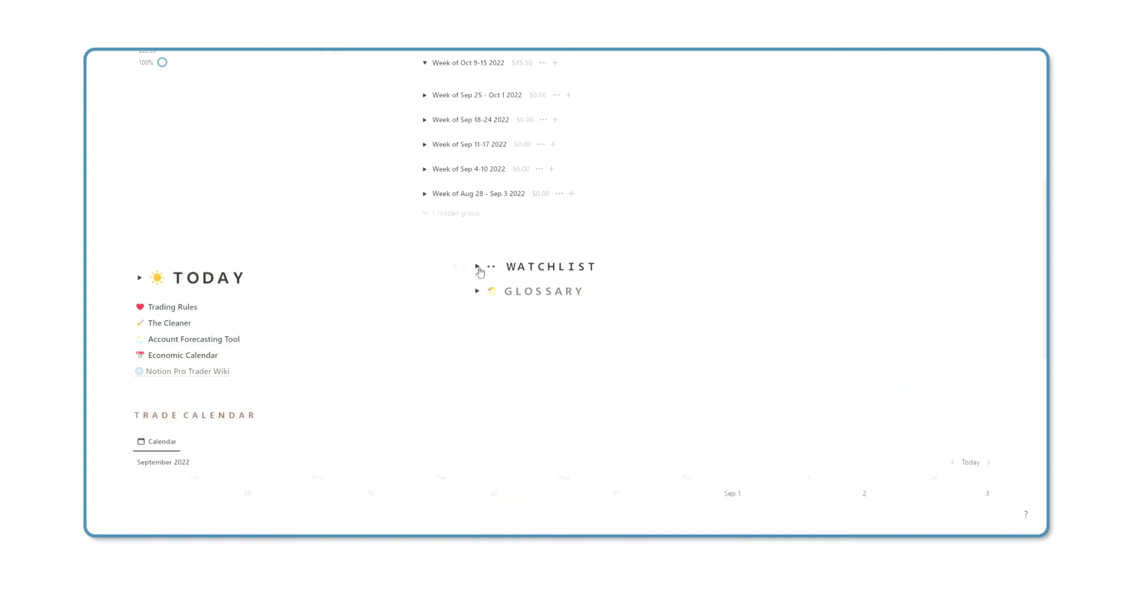
pyautogui.click(477, 267)
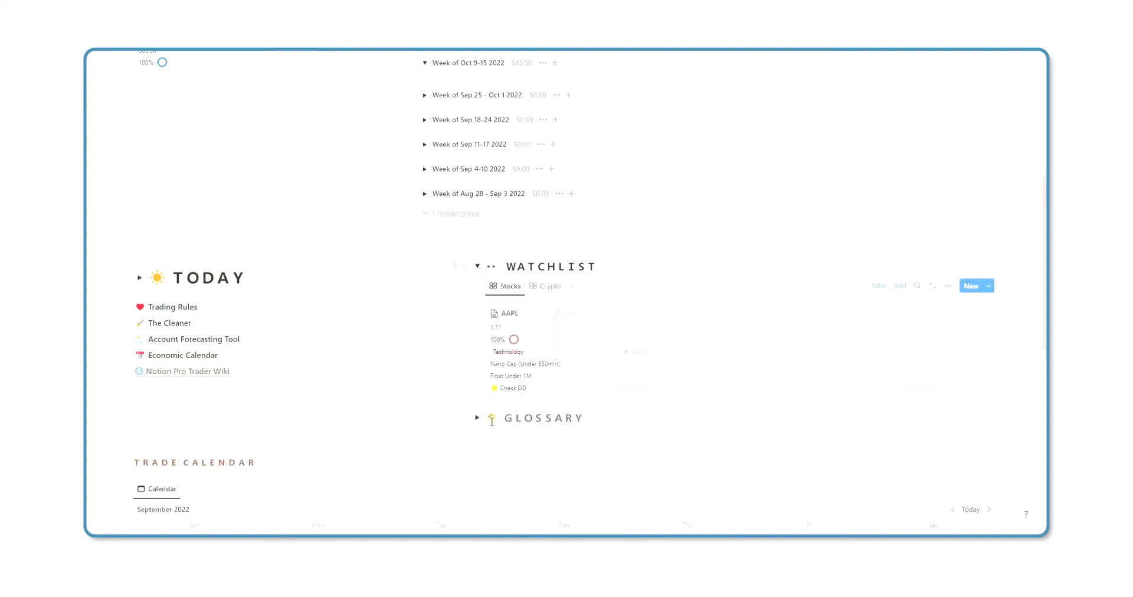
pyautogui.scroll(-2, 407, 393)
pyautogui.scroll(4, 417, 367)
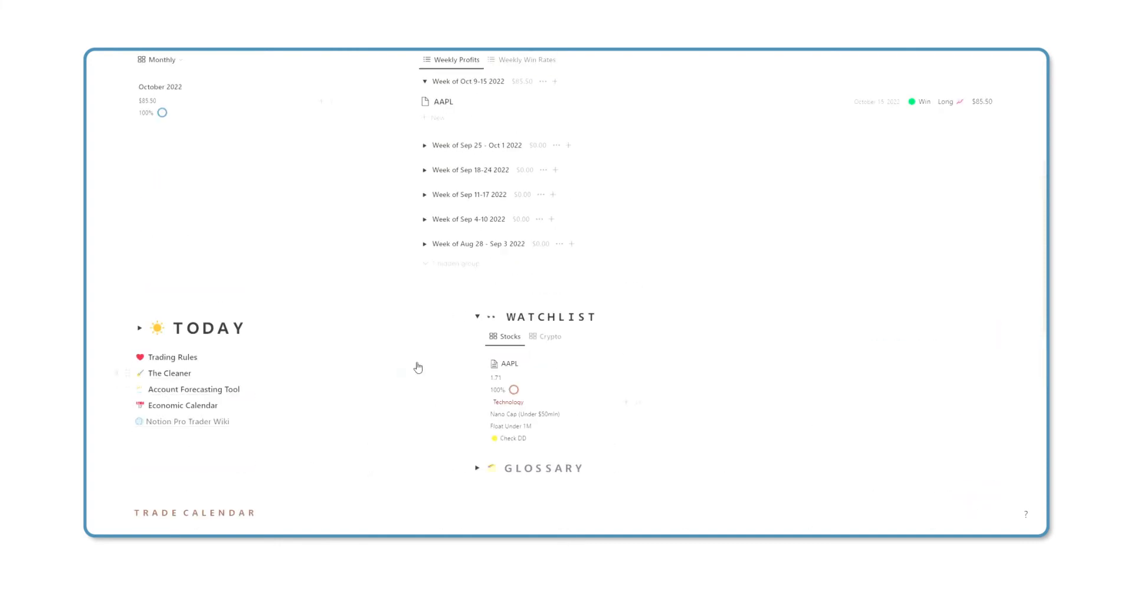
pyautogui.scroll(-3, 444, 364)
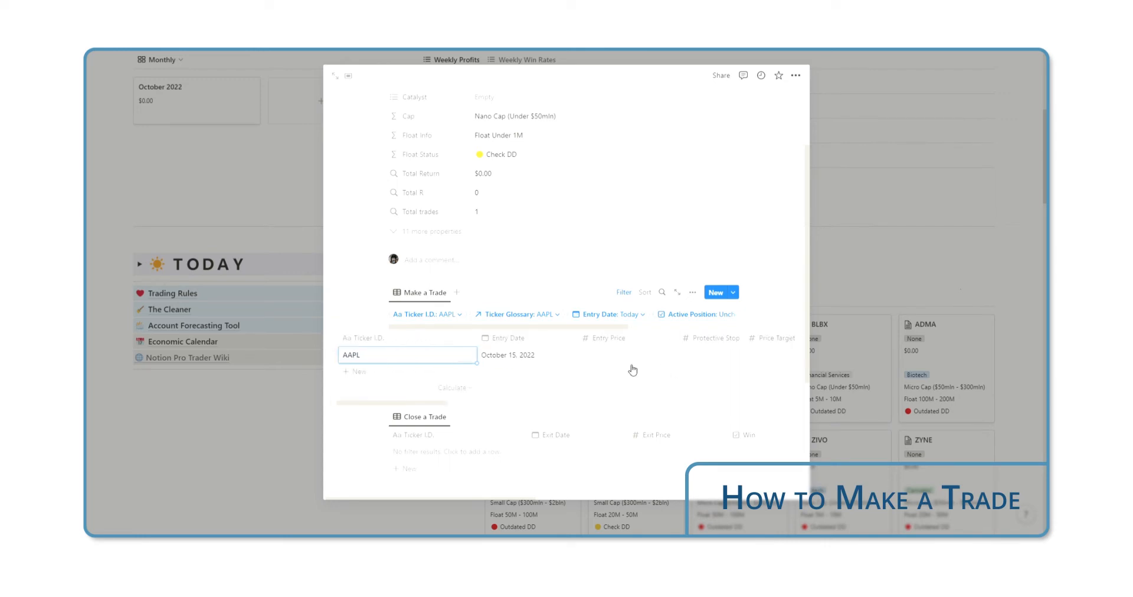
# Step: Enter an Entry Price of 120.50 and a Protective Stop of 115 in AAPL's Make a Trade row
pyautogui.click(636, 355)
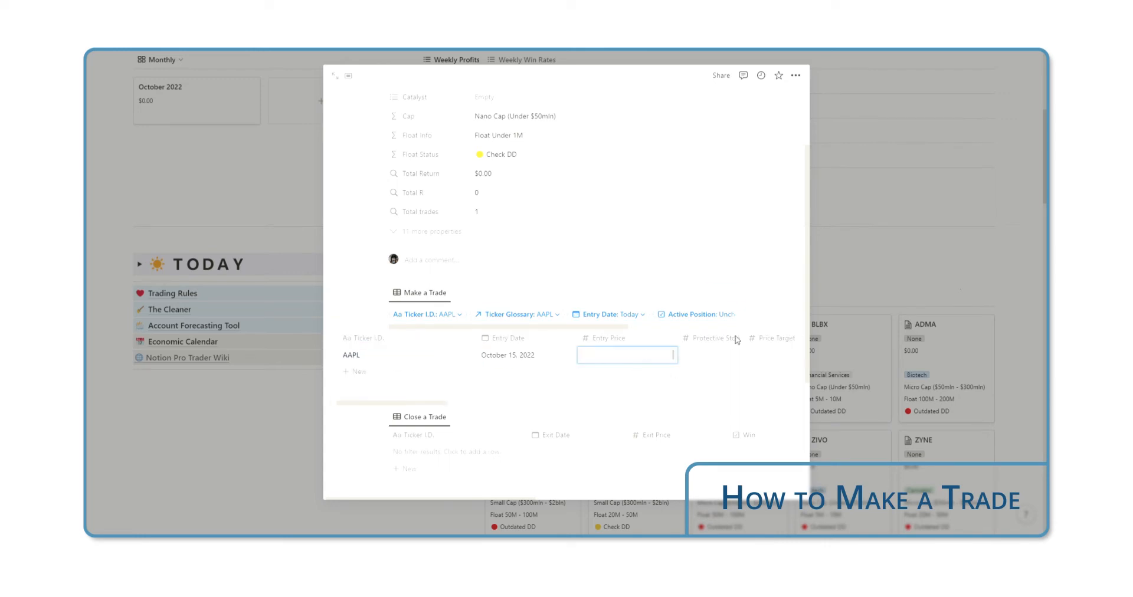
pyautogui.click(638, 356)
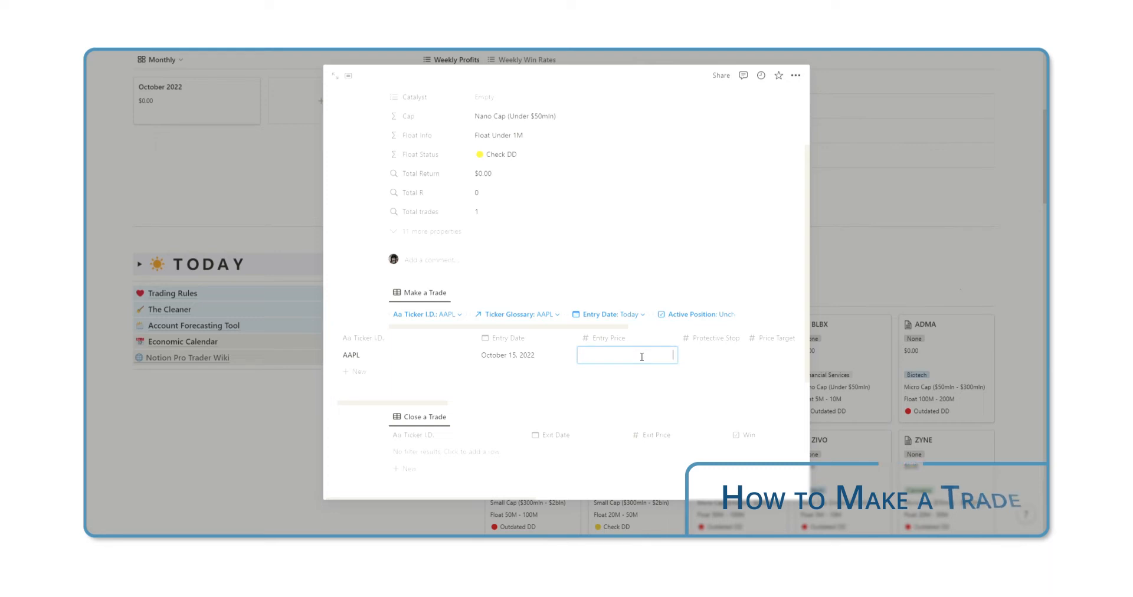
pyautogui.write('120.50')
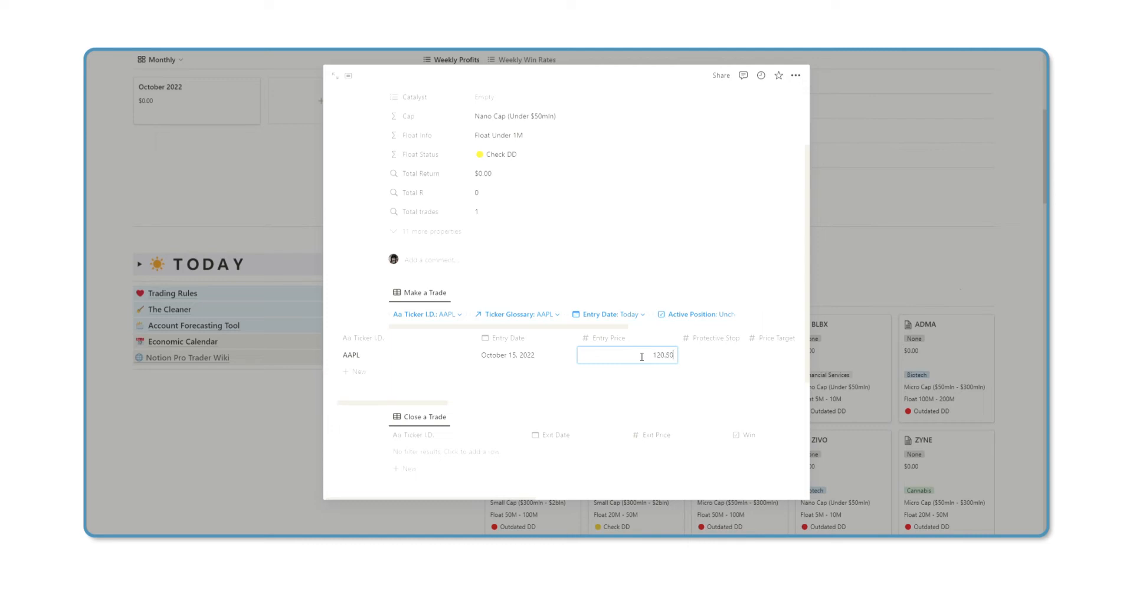
pyautogui.press('Tab')
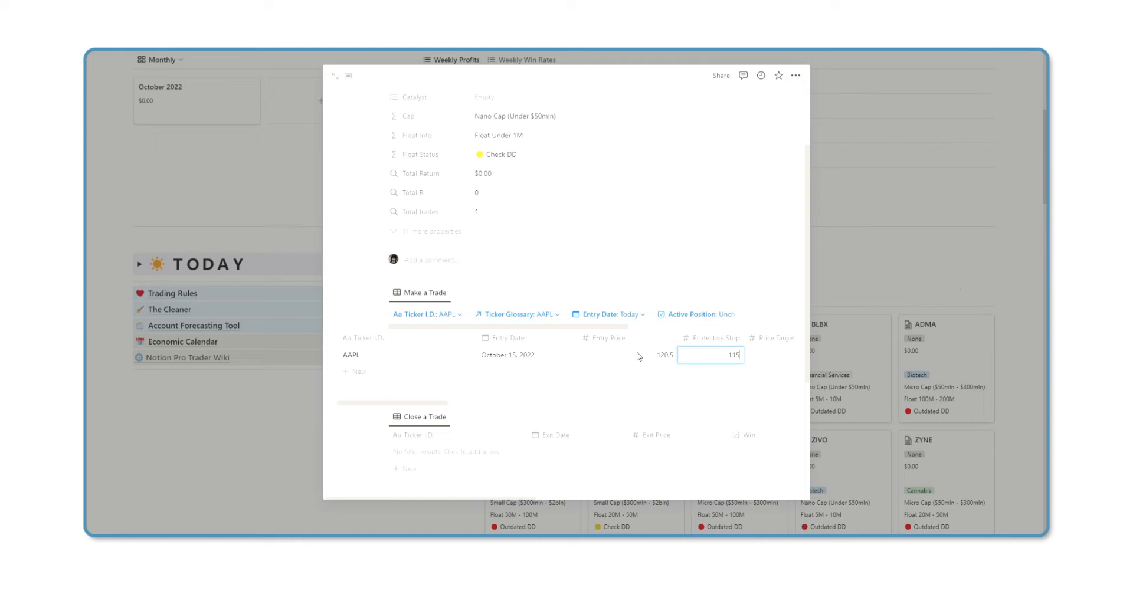
pyautogui.press('Tab')
# Step: Set the AAPL trade's Price Target to 130 and its Total Risk to -$50.00
pyautogui.hscroll(5, 640, 359)
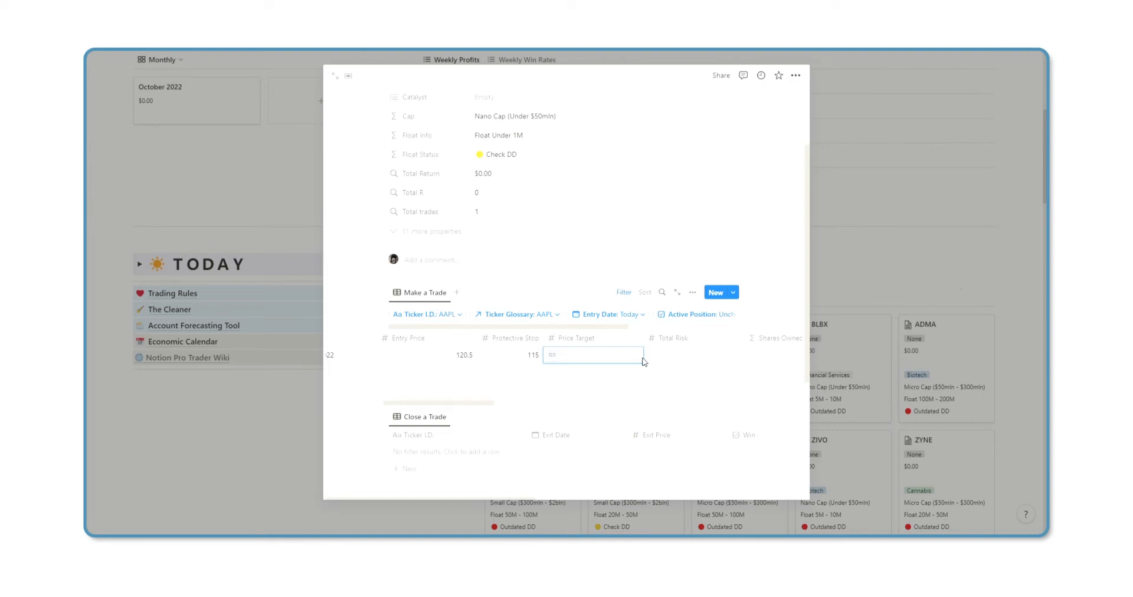
pyautogui.write('130')
pyautogui.press('Tab')
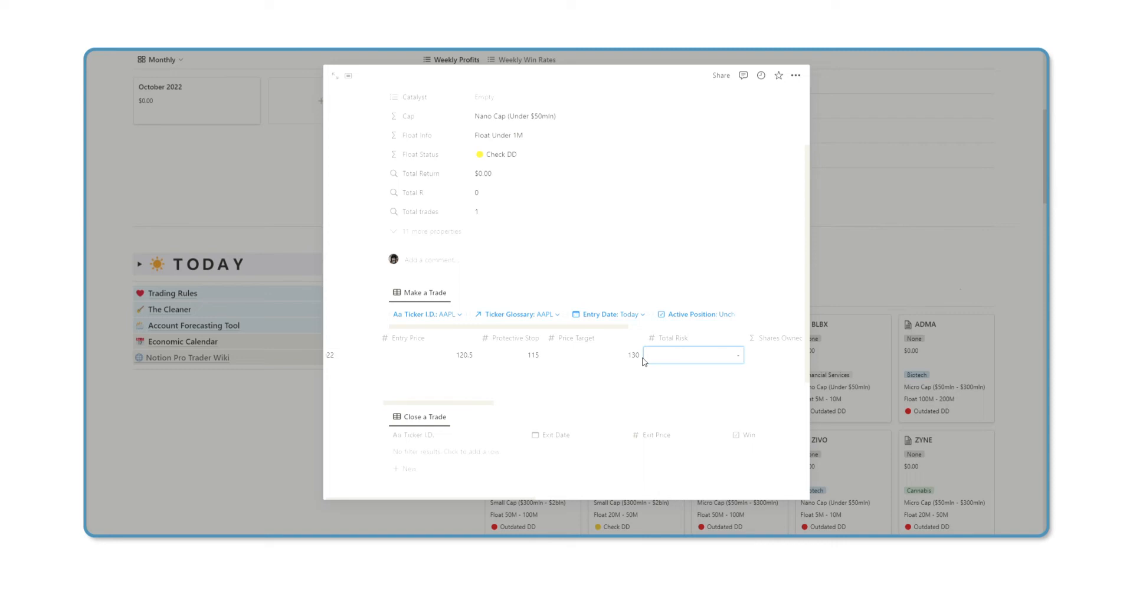
pyautogui.write('50')
pyautogui.press('Tab')
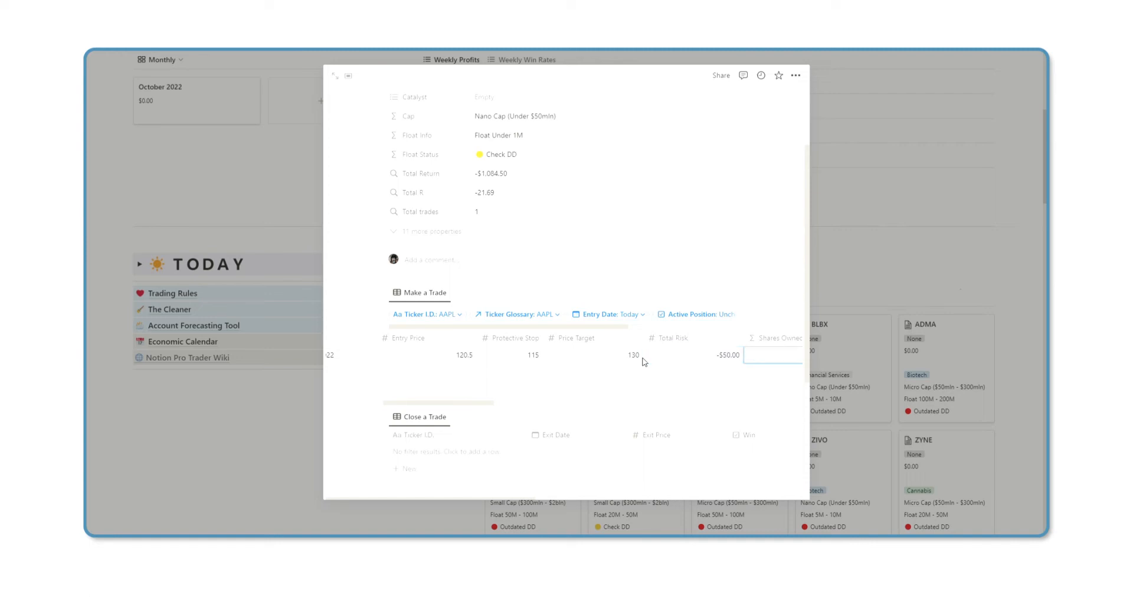
# Step: Examine the AAPL trade's Shares Owned, Total Value, Expected R, Catalyst and Chart Pattern(s) columns against its entered prices
pyautogui.hscroll(5, 644, 357)
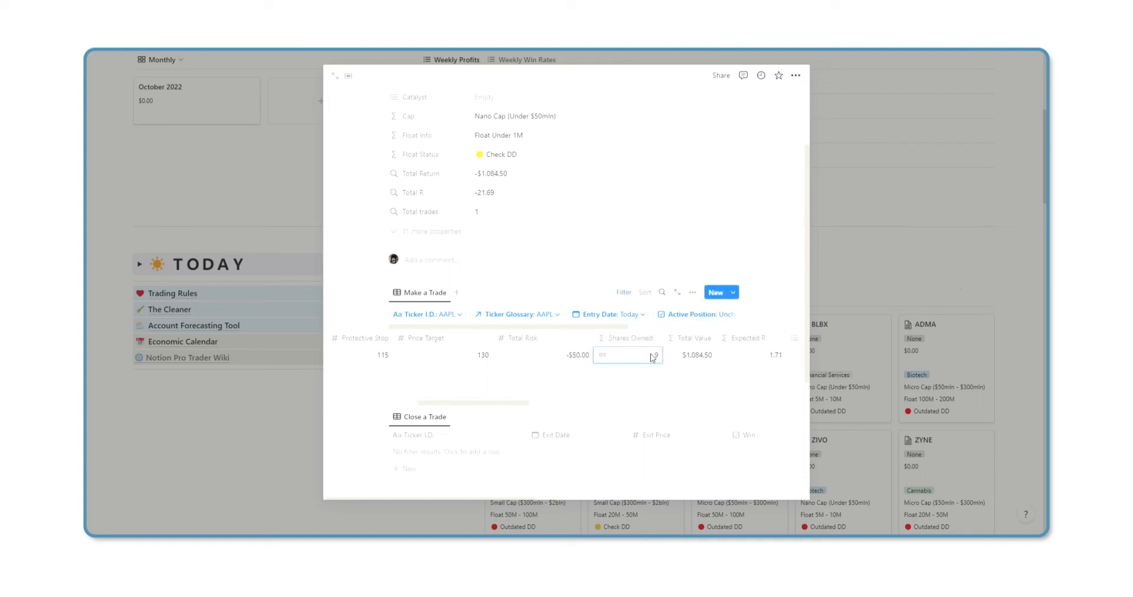
pyautogui.hscroll(2, 656, 361)
pyautogui.hscroll(2, 655, 359)
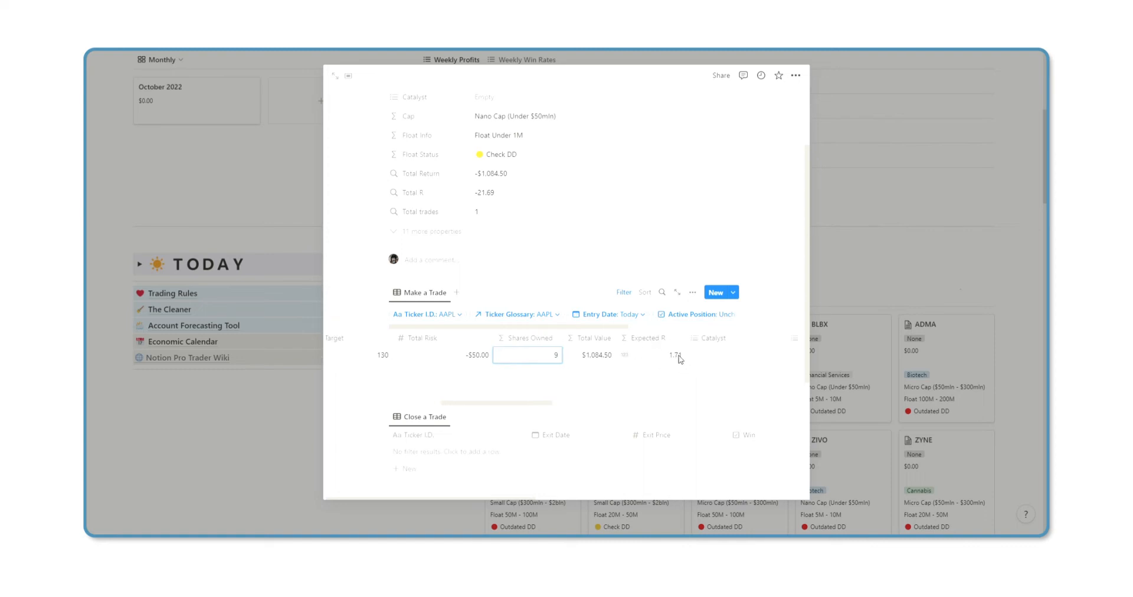
pyautogui.hscroll(-2, 682, 360)
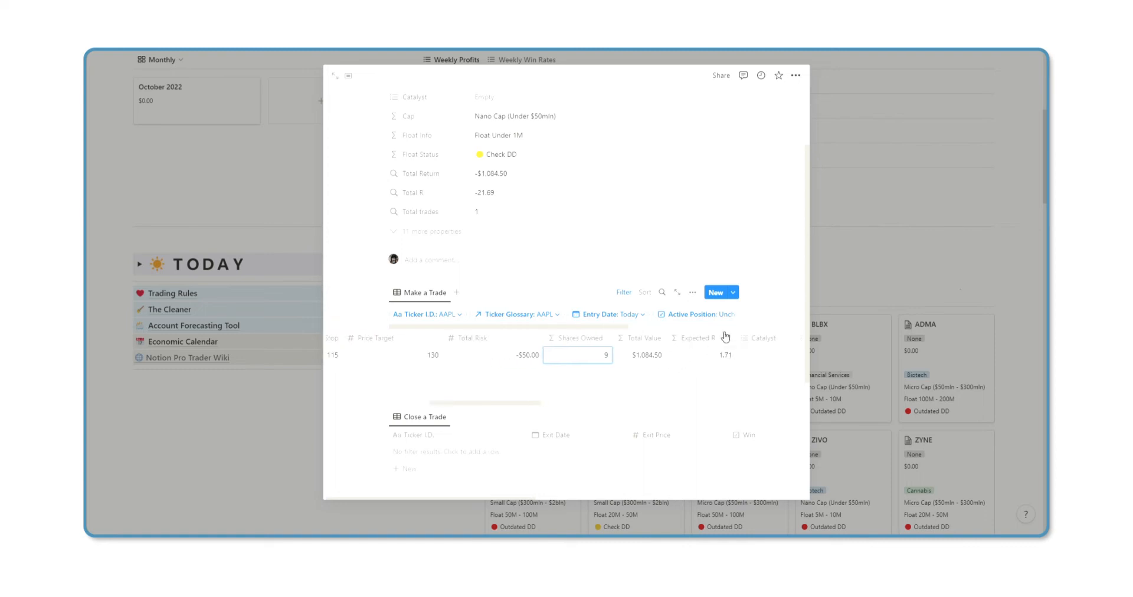
pyautogui.hscroll(4, 708, 359)
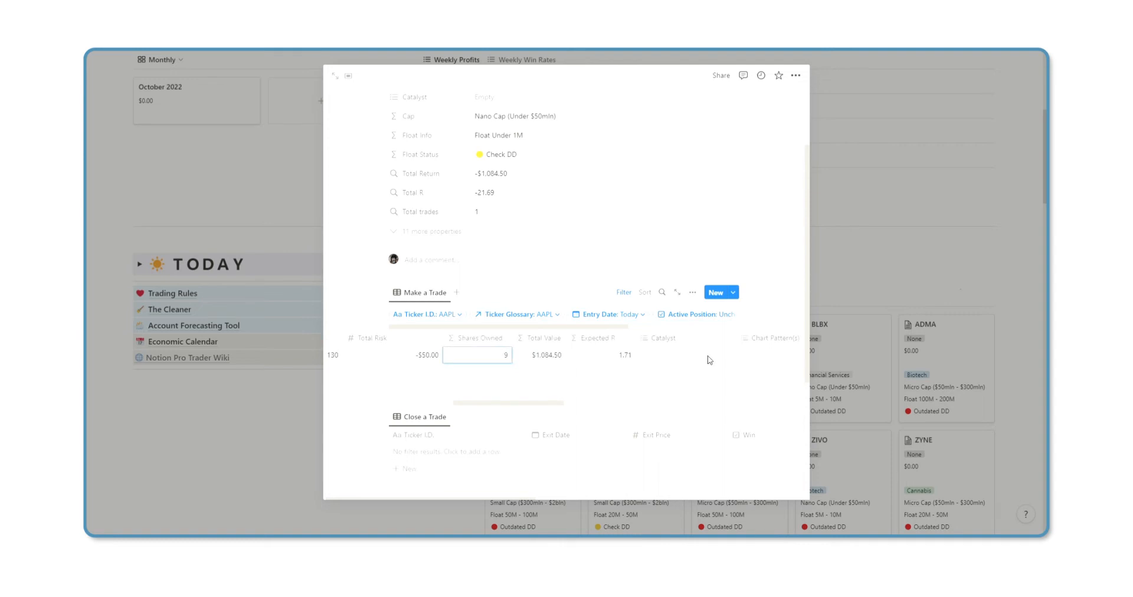
pyautogui.hscroll(4, 664, 366)
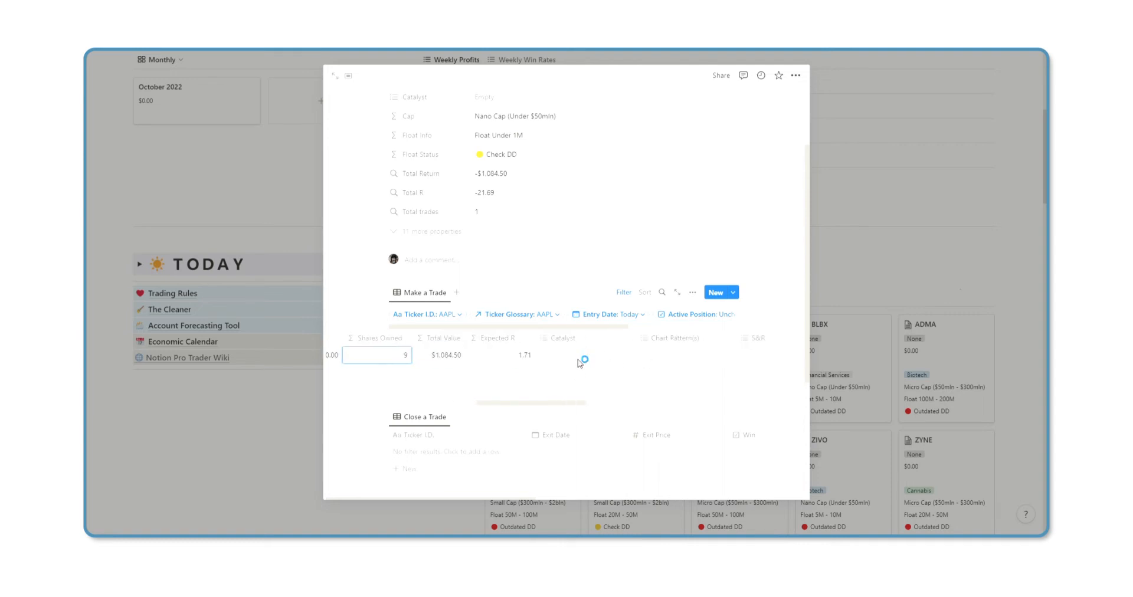
pyautogui.hscroll(-2, 524, 361)
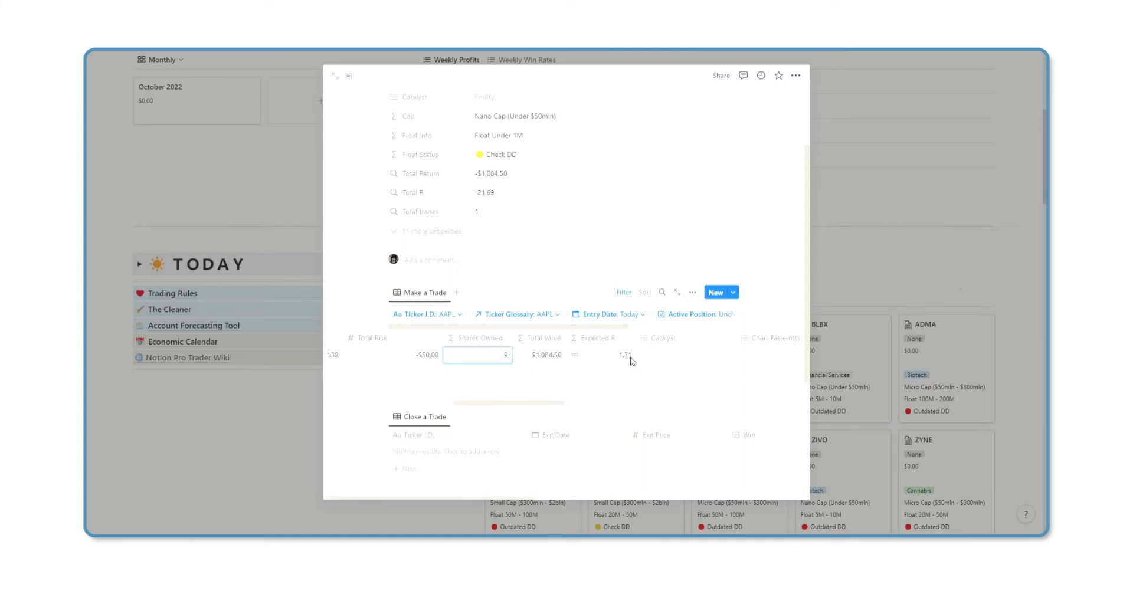
pyautogui.hscroll(3, 683, 359)
pyautogui.hscroll(-5, 622, 369)
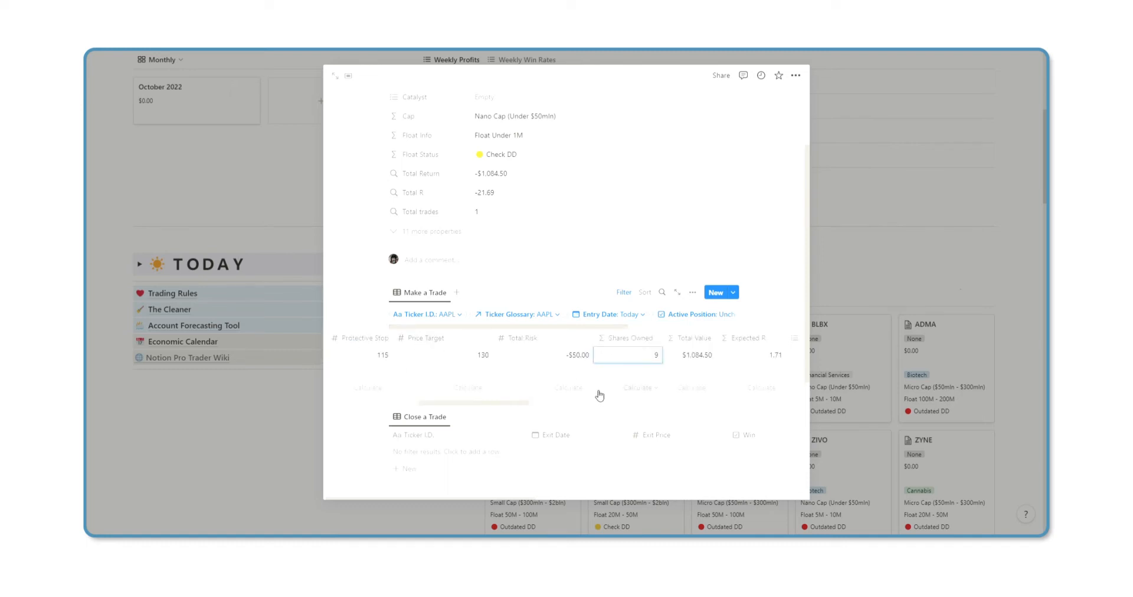
pyautogui.hscroll(-1, 519, 363)
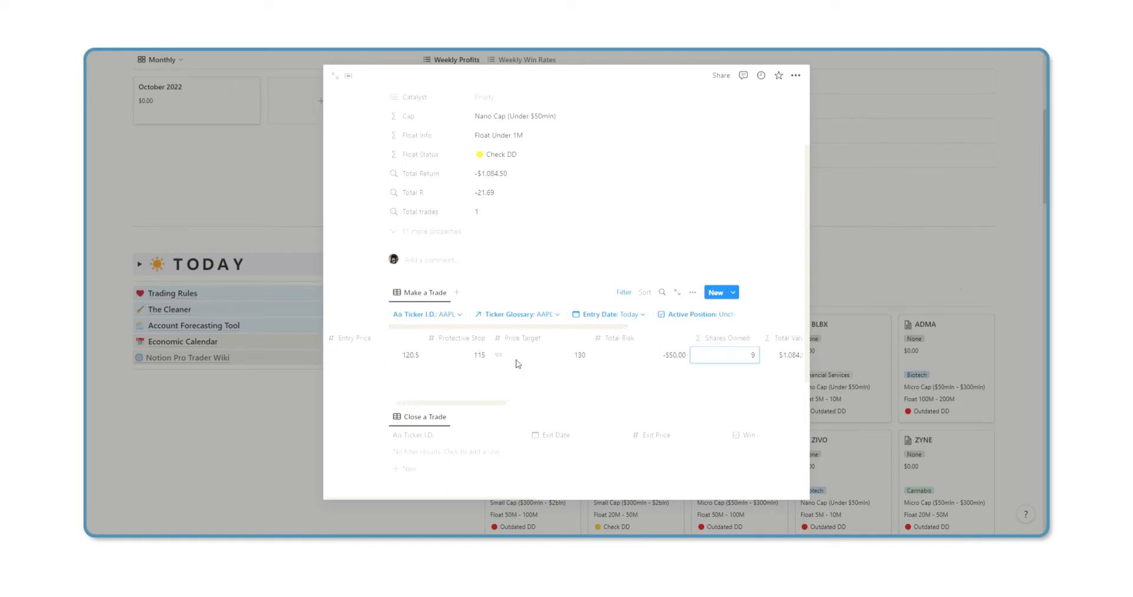
# Step: Review the Catalyst options available for the AAPL trade and leave the field empty
pyautogui.hscroll(3, 495, 367)
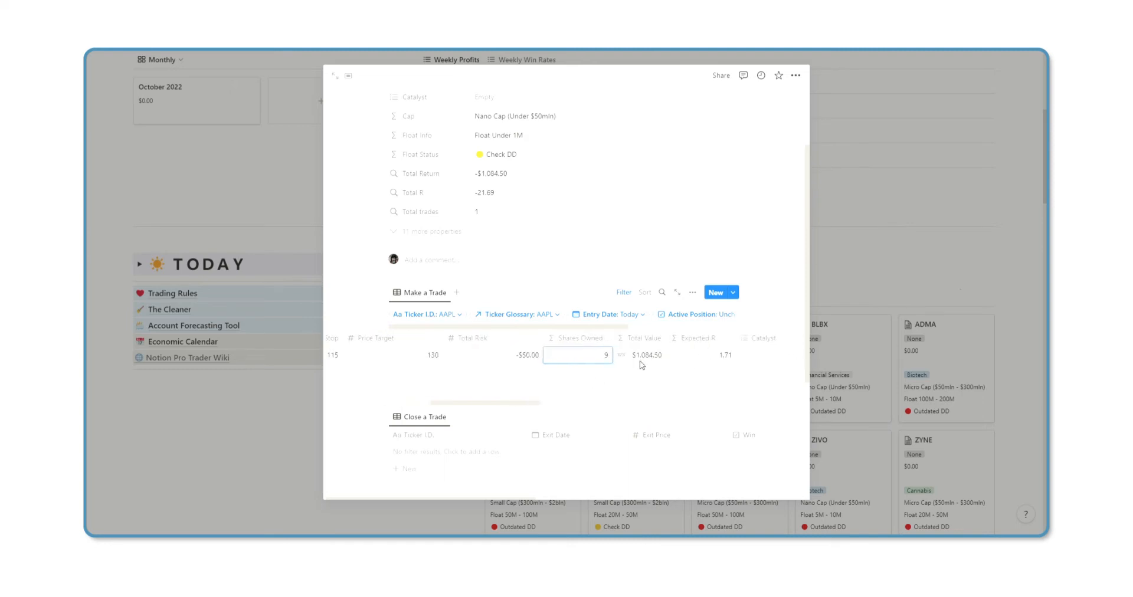
pyautogui.hscroll(3, 639, 357)
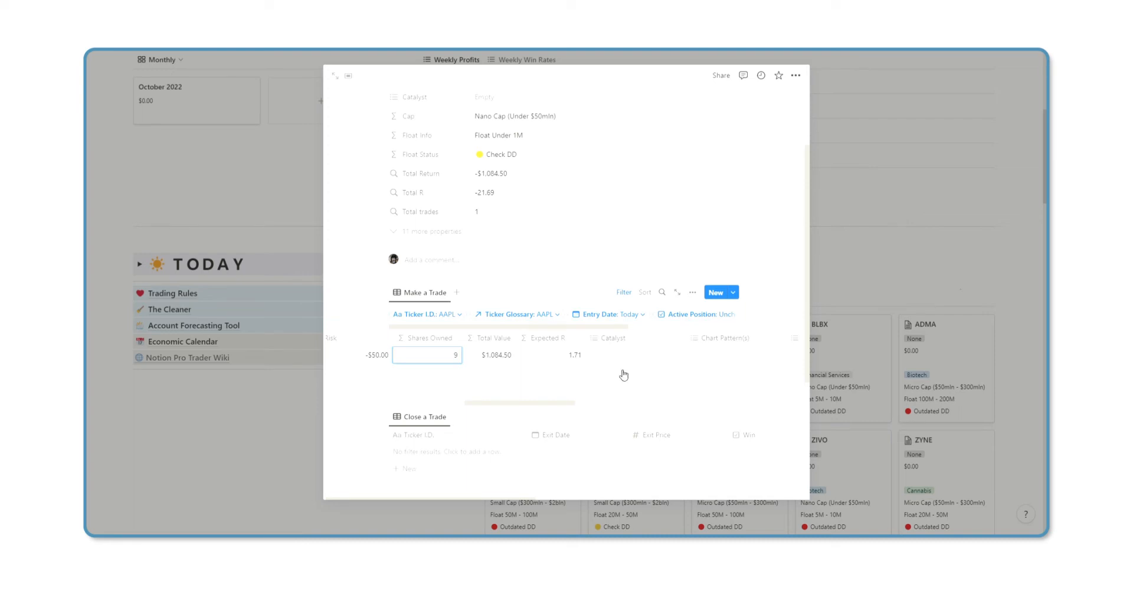
pyautogui.click(623, 373)
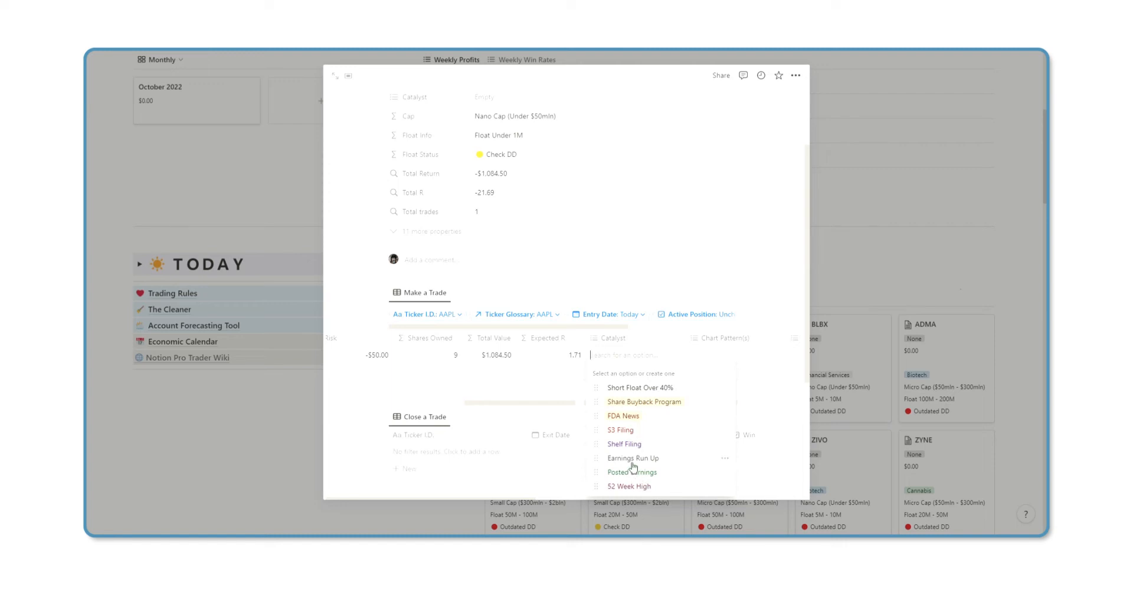
pyautogui.press('Escape')
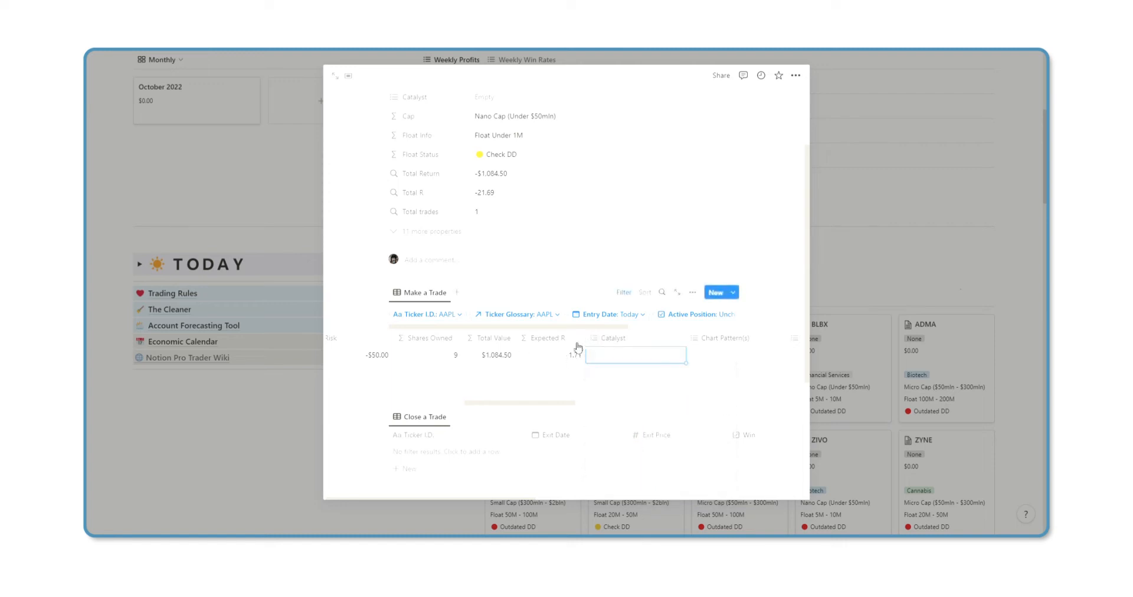
# Step: Set the AAPL trade's Chart Pattern(s) to Range Breakout and its S&R to Intraday S&R
pyautogui.hscroll(5, 590, 362)
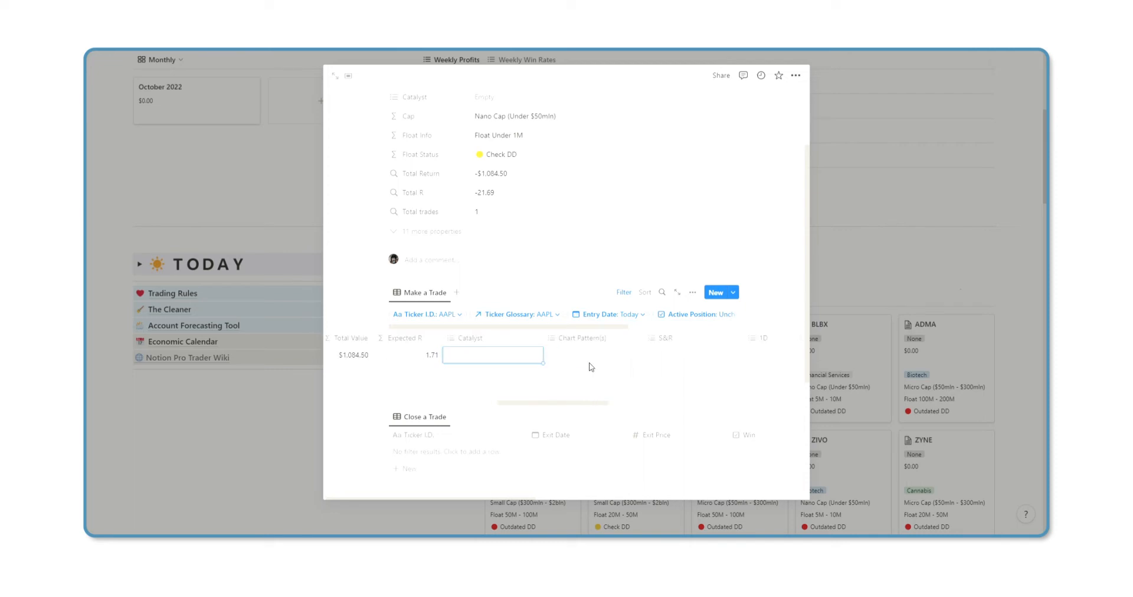
pyautogui.click(587, 357)
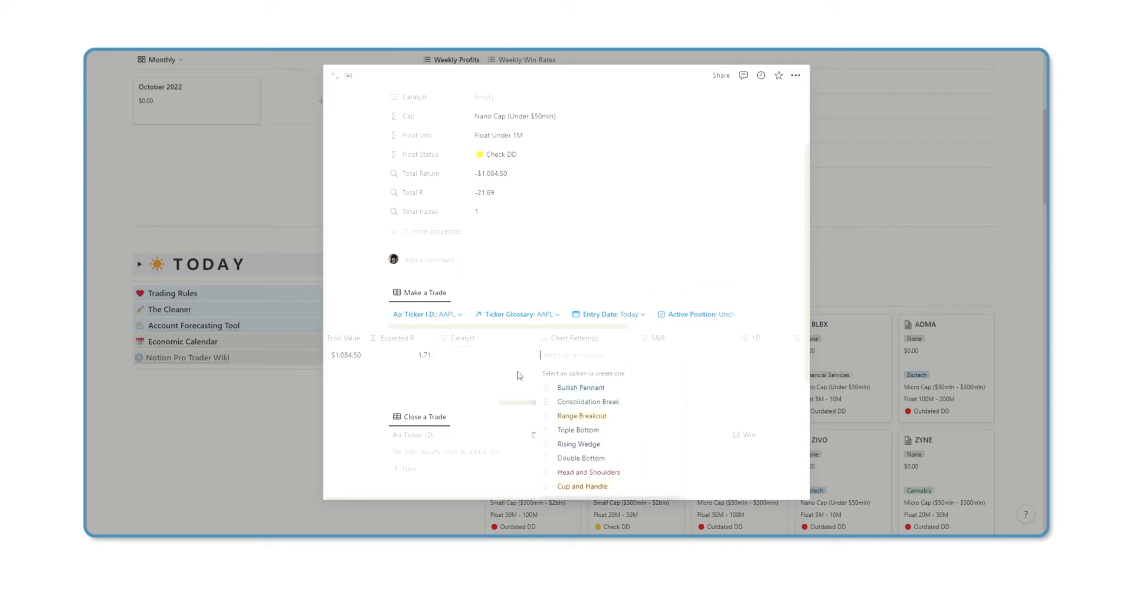
pyautogui.click(584, 416)
pyautogui.press('Escape')
pyautogui.hscroll(2, 616, 363)
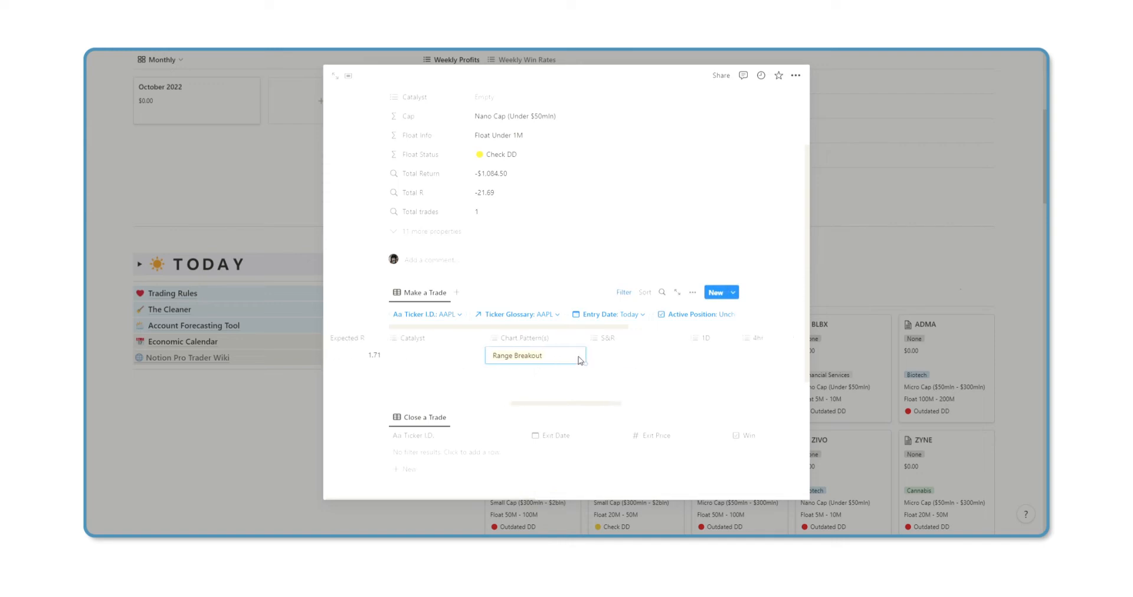
pyautogui.hscroll(2, 575, 367)
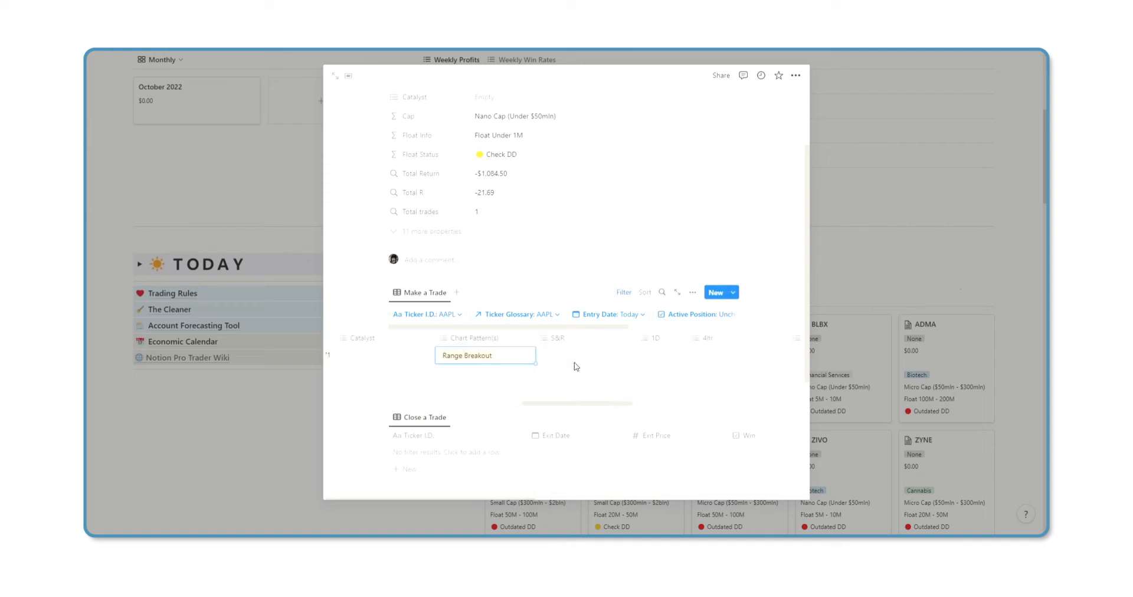
pyautogui.click(590, 356)
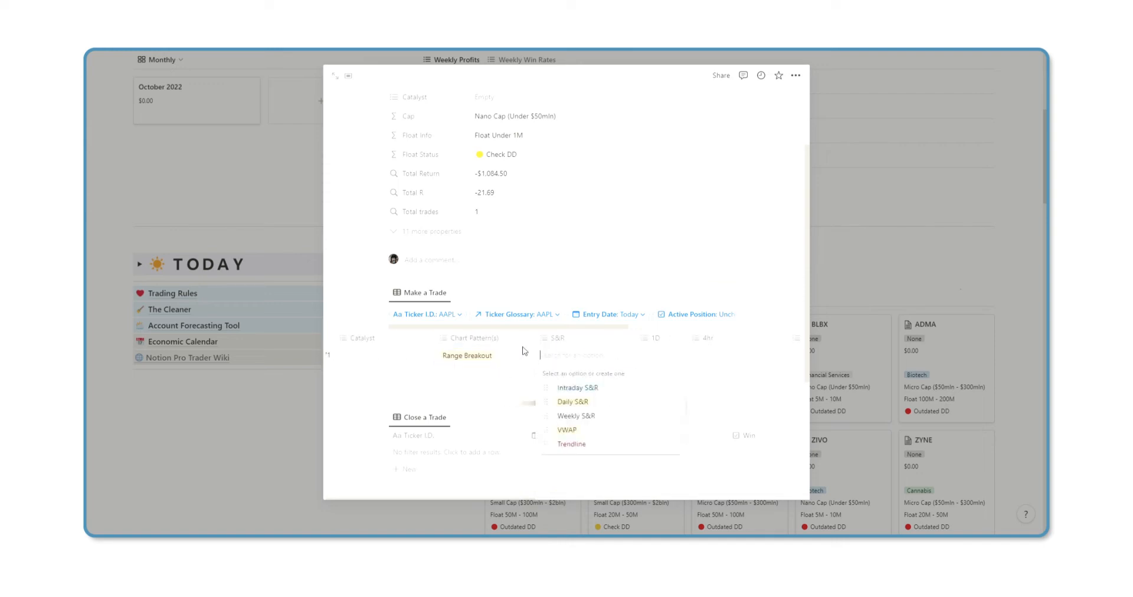
pyautogui.click(564, 388)
pyautogui.press('Escape')
# Step: Set the AAPL trade's 1D signal to Relative Strength and its 4hr signal to Bull Flag
pyautogui.hscroll(4, 615, 357)
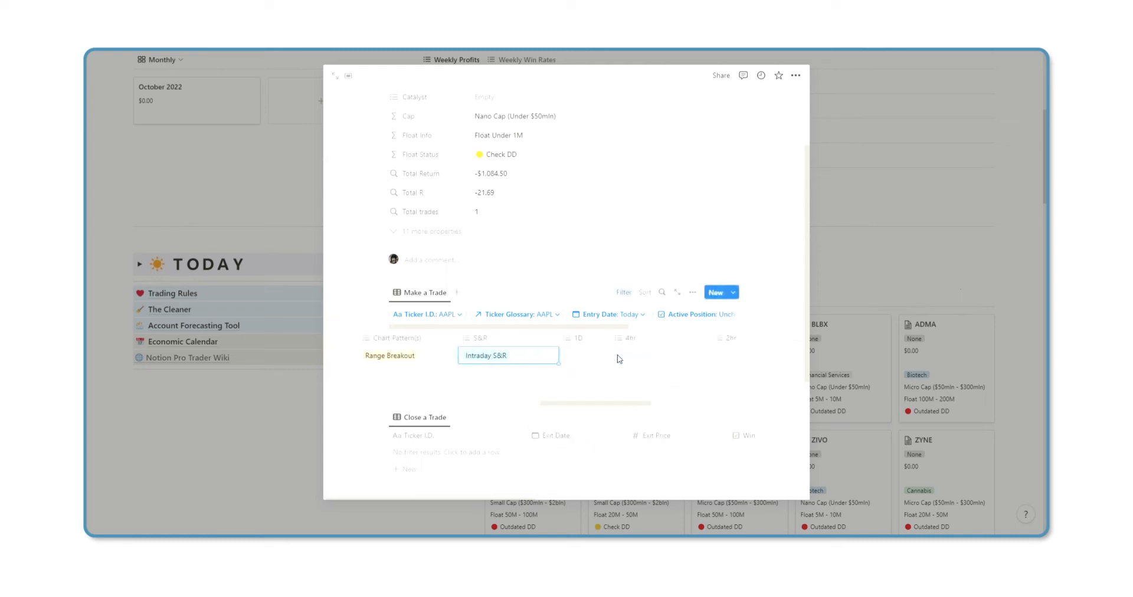
pyautogui.click(557, 357)
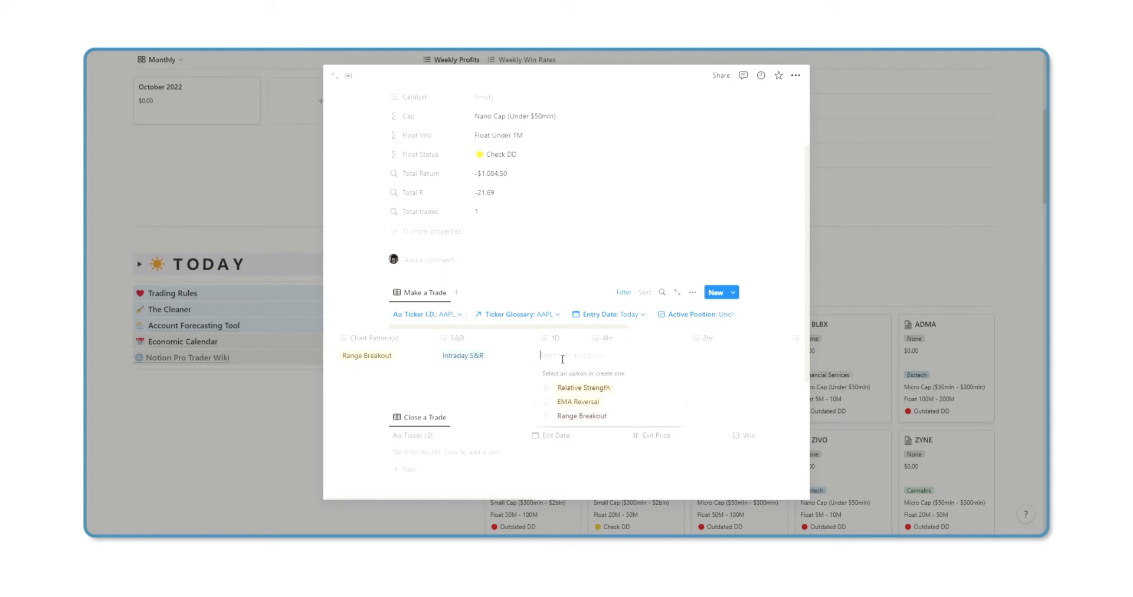
pyautogui.click(581, 388)
pyautogui.press('Escape')
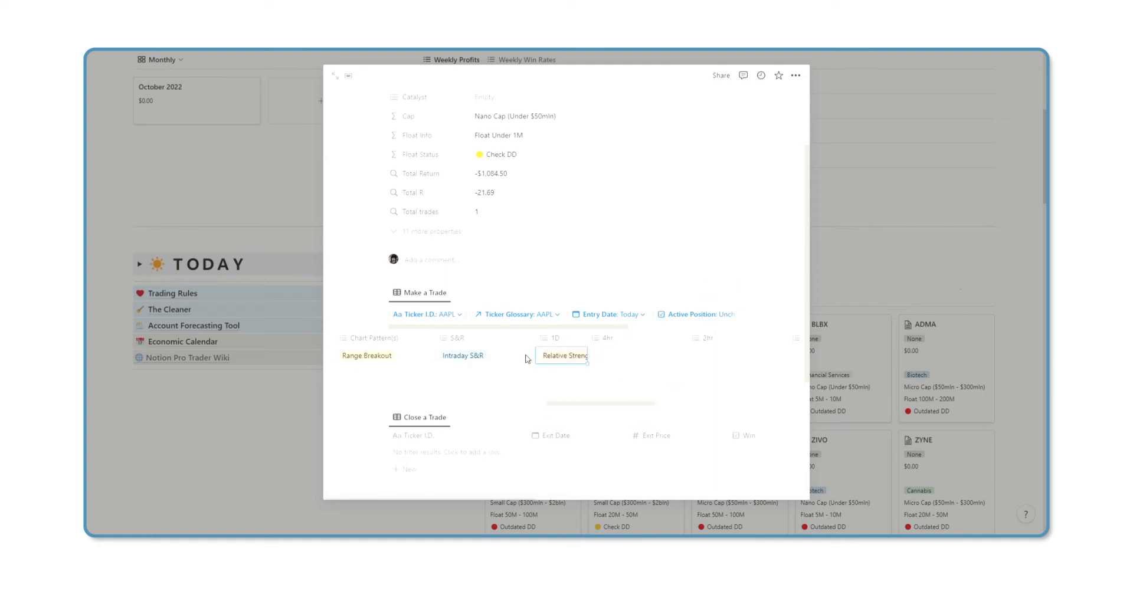
pyautogui.click(619, 356)
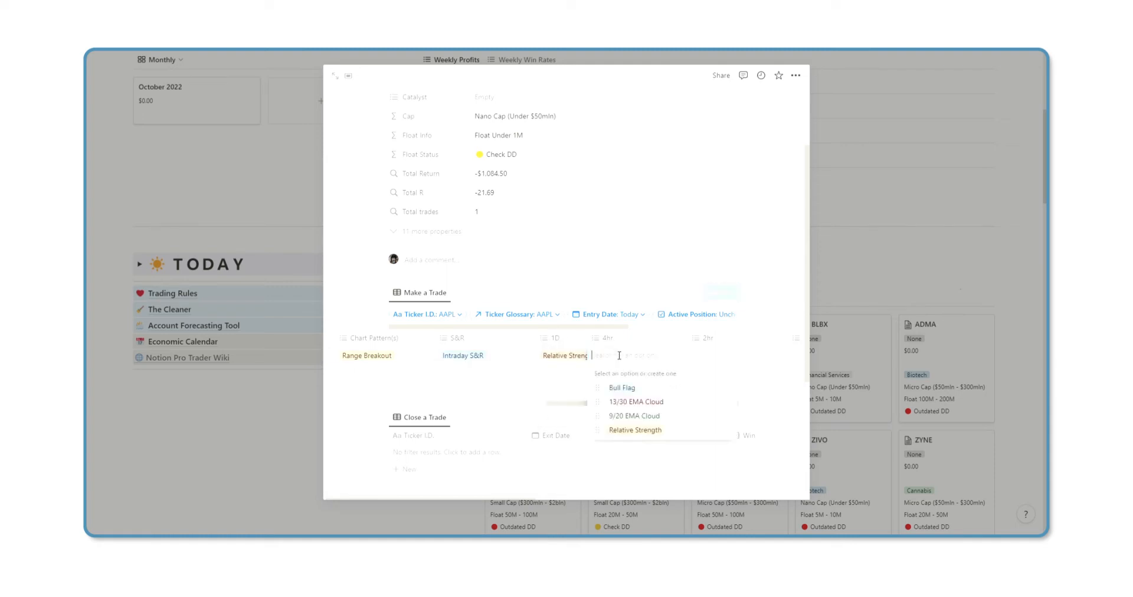
pyautogui.click(623, 388)
pyautogui.press('Escape')
# Step: Set the AAPL trade's 2hr signal to 13/30 EMA Cloud, leaving the 1hr field empty
pyautogui.hscroll(3, 584, 357)
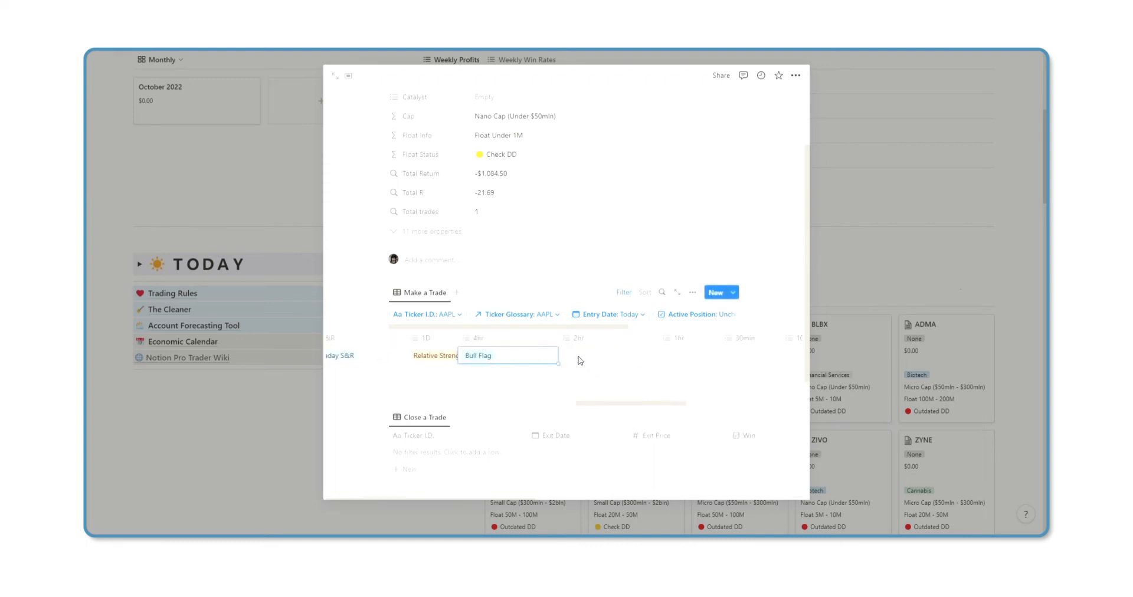
pyautogui.click(598, 356)
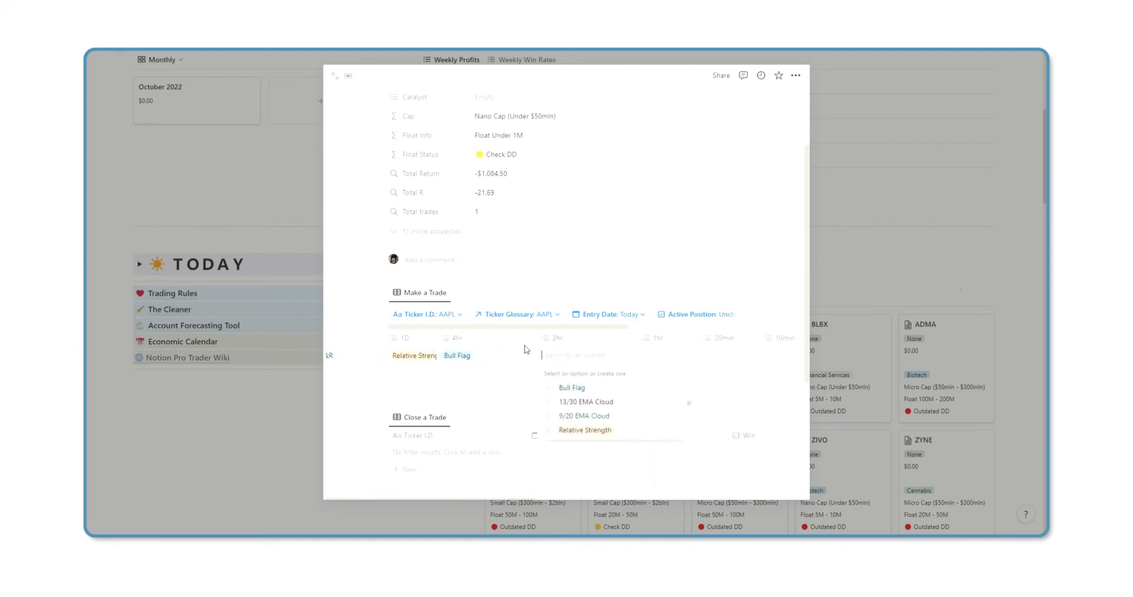
pyautogui.click(600, 406)
pyautogui.click(513, 358)
pyautogui.hscroll(3, 560, 376)
pyautogui.click(536, 359)
pyautogui.click(478, 356)
pyautogui.click(538, 360)
pyautogui.click(526, 355)
# Step: Create a new Double Bottom option in the 10min column and assign it to the AAPL trade
pyautogui.hscroll(2, 562, 357)
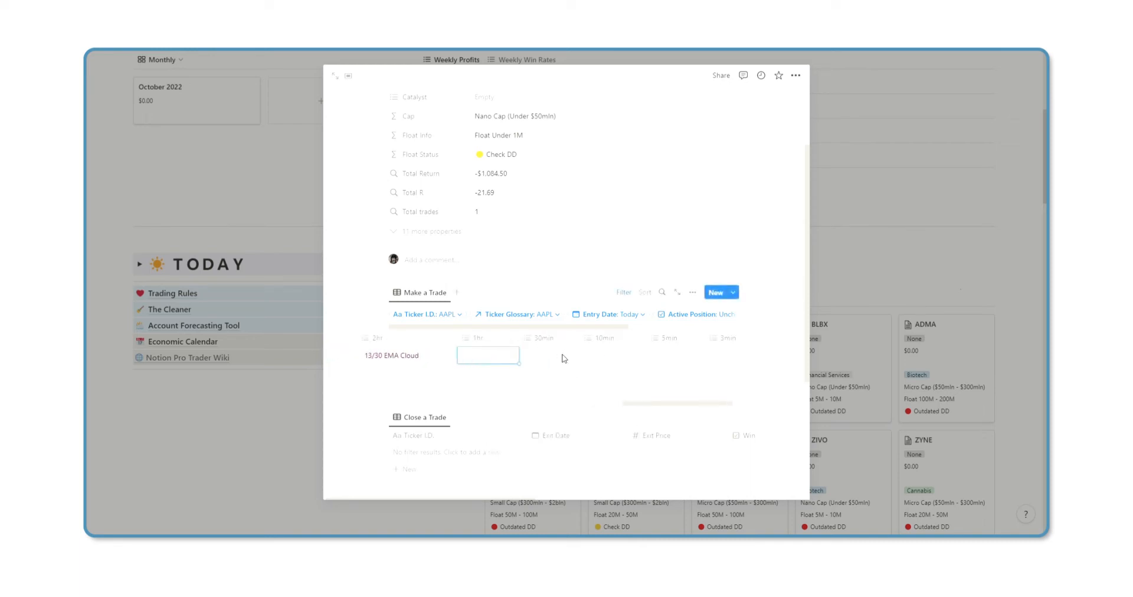
pyautogui.click(578, 360)
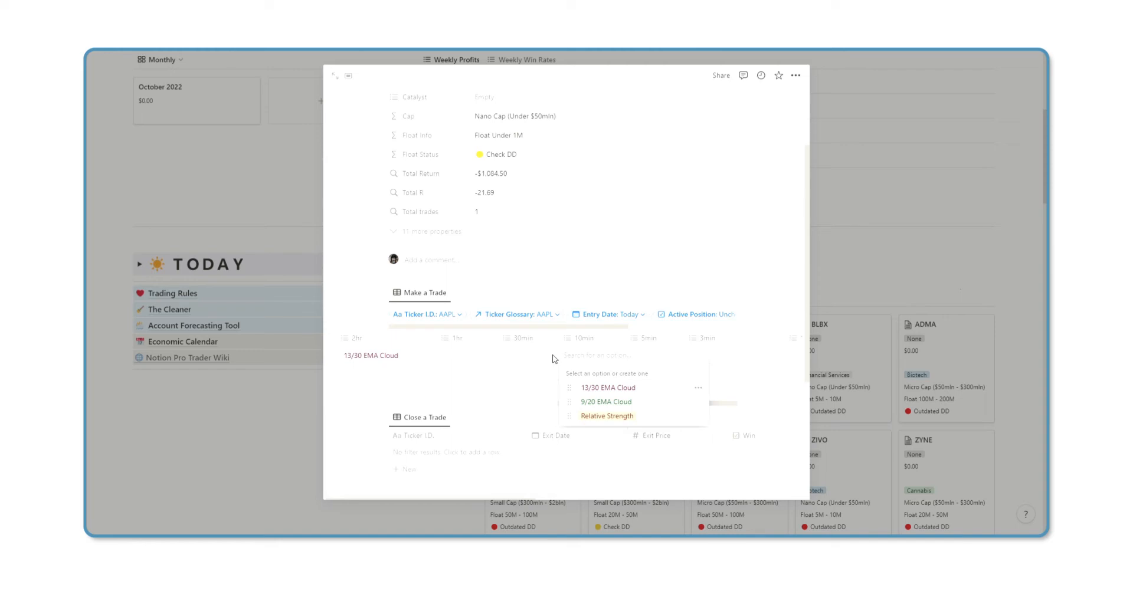
pyautogui.write('dOUBLE')
pyautogui.press('BackSpace')
pyautogui.press('BackSpace')
pyautogui.press('BackSpace')
pyautogui.press('BackSpace')
pyautogui.press('BackSpace')
pyautogui.press('BackSpace')
pyautogui.write('Double Bottom')
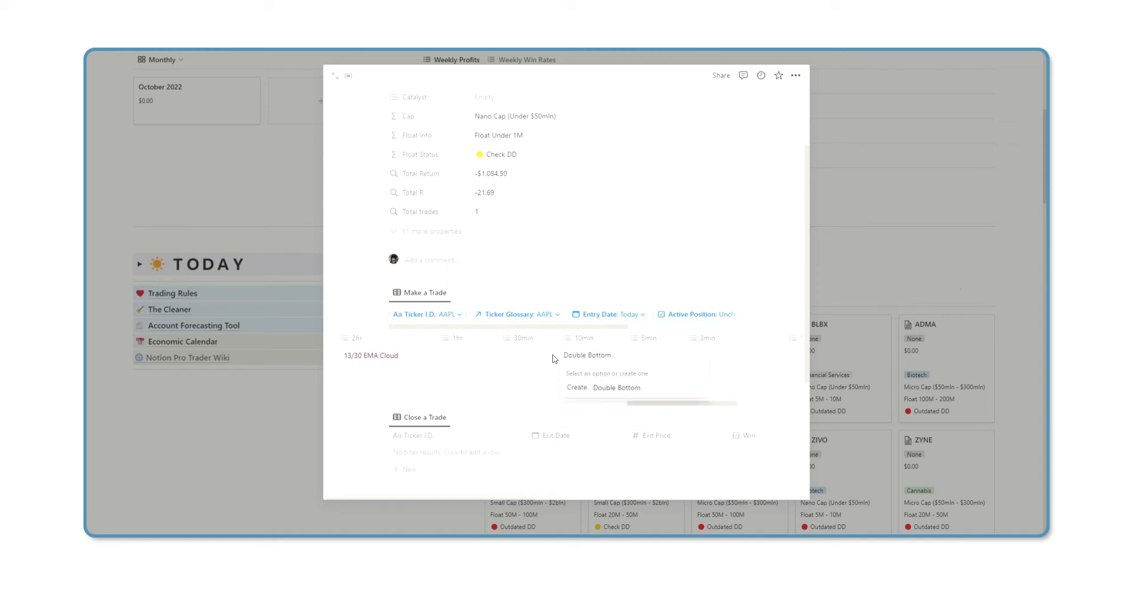
pyautogui.press('Return')
pyautogui.click(533, 348)
# Step: Mark the AAPL trade in Make a Trade as an Active Position
pyautogui.hscroll(1, 546, 348)
pyautogui.hscroll(3, 554, 354)
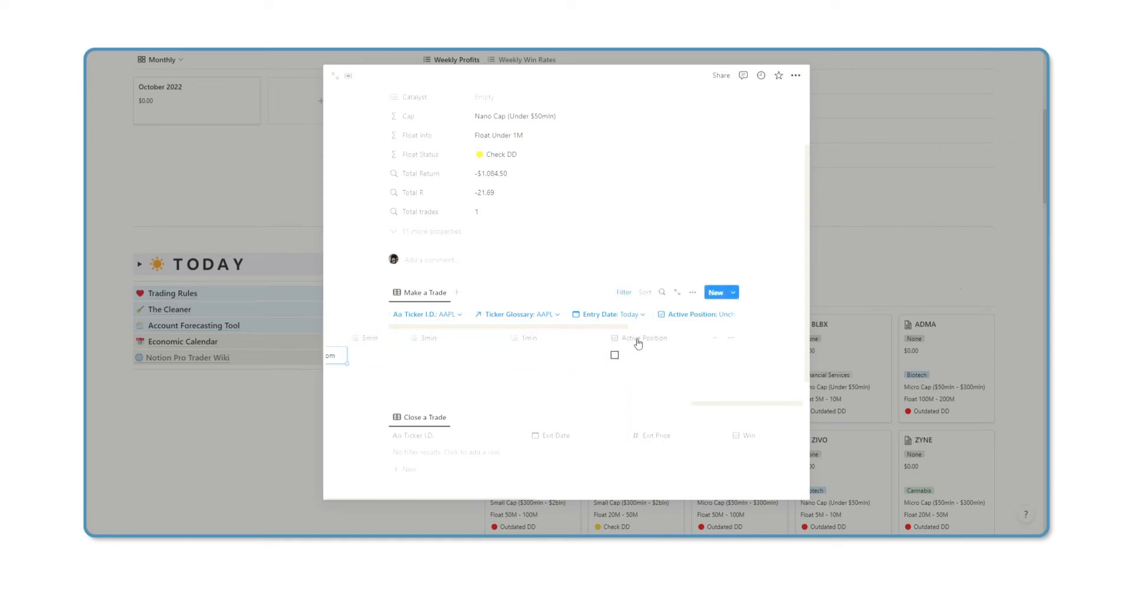
pyautogui.hscroll(-4, 546, 359)
pyautogui.hscroll(3, 584, 377)
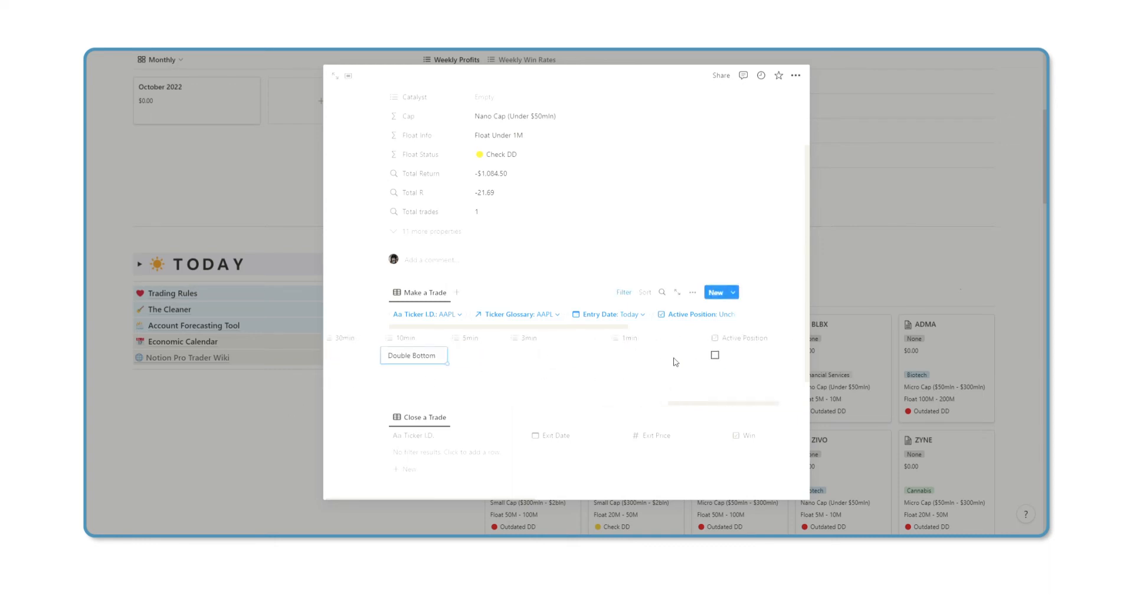
pyautogui.hscroll(2, 682, 362)
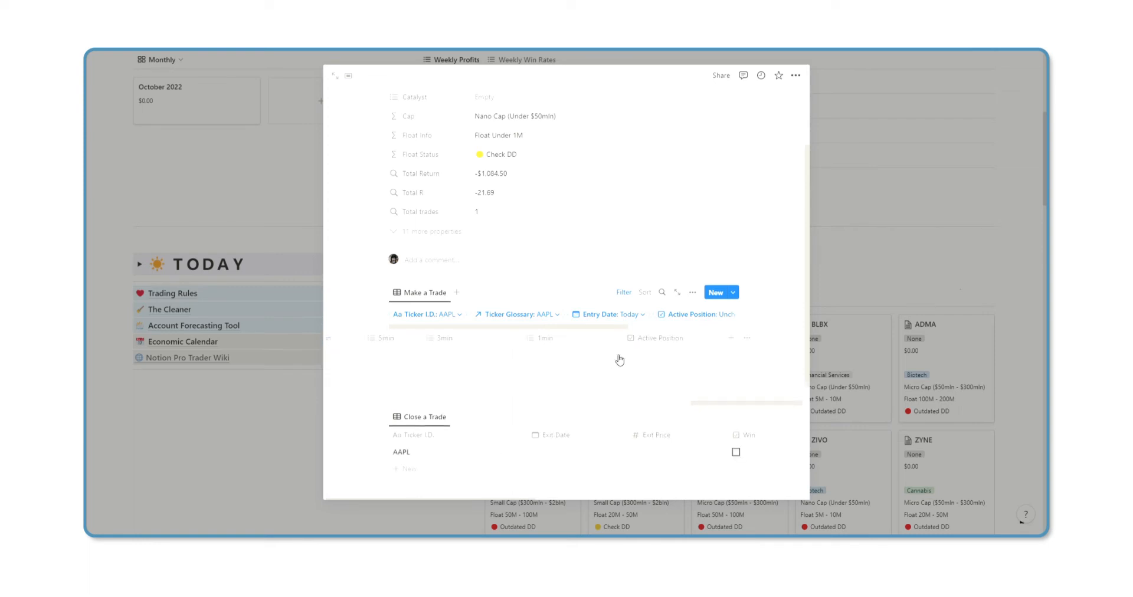
# Step: Return to the main dashboard and open the AAPL card under Current Positions
pyautogui.click(947, 335)
pyautogui.scroll(5, 744, 341)
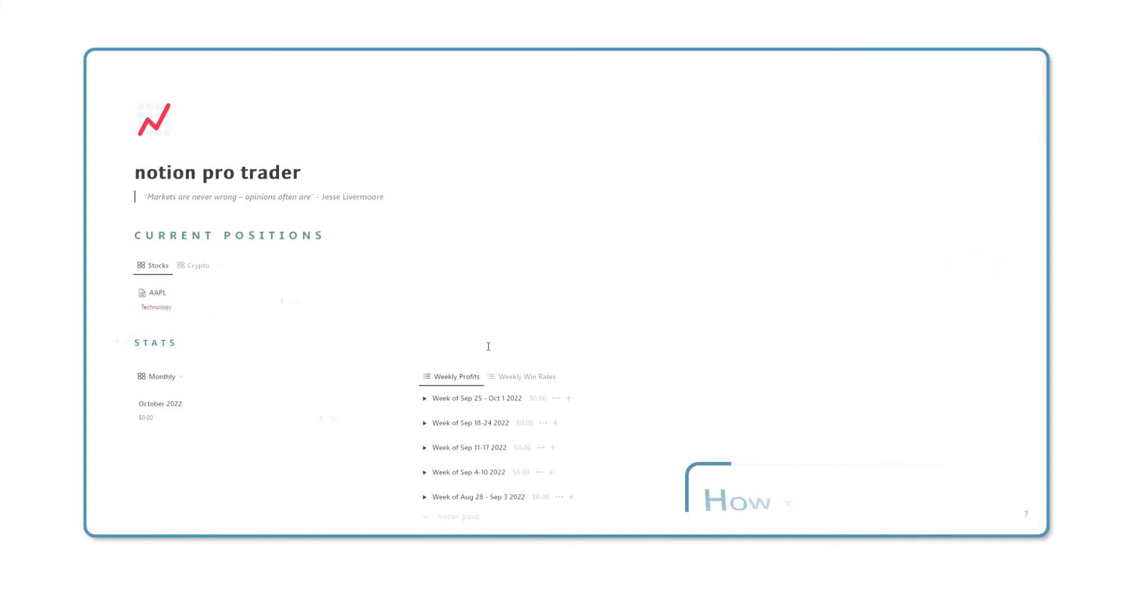
pyautogui.click(197, 310)
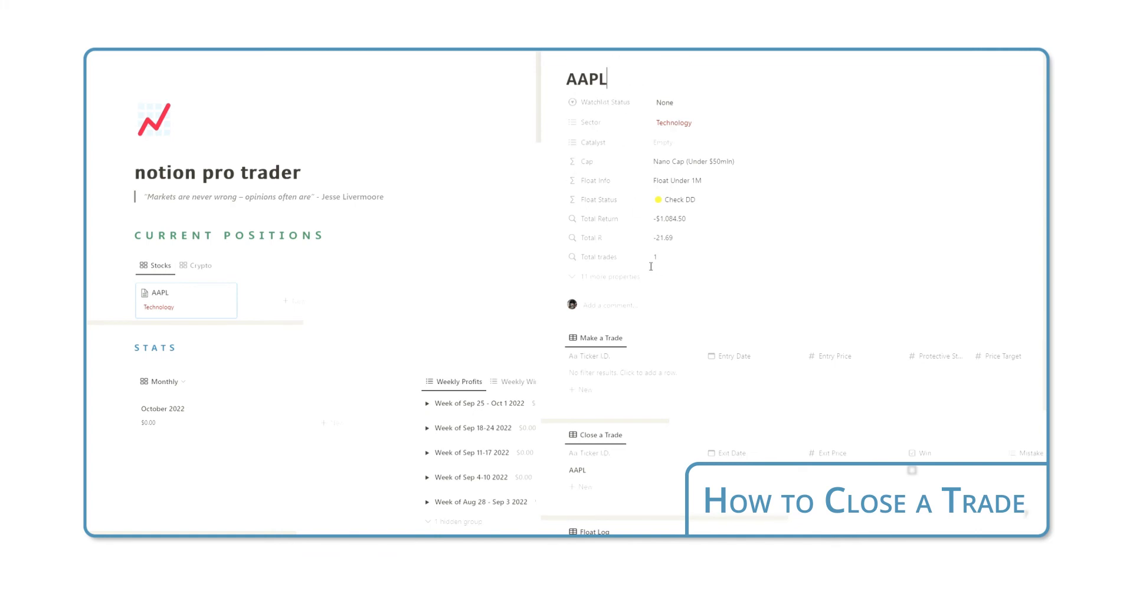
# Step: Set the Exit Date to October 15, 2022 and the Exit Price to 130 in AAPL's Close a Trade row
pyautogui.scroll(-3, 655, 260)
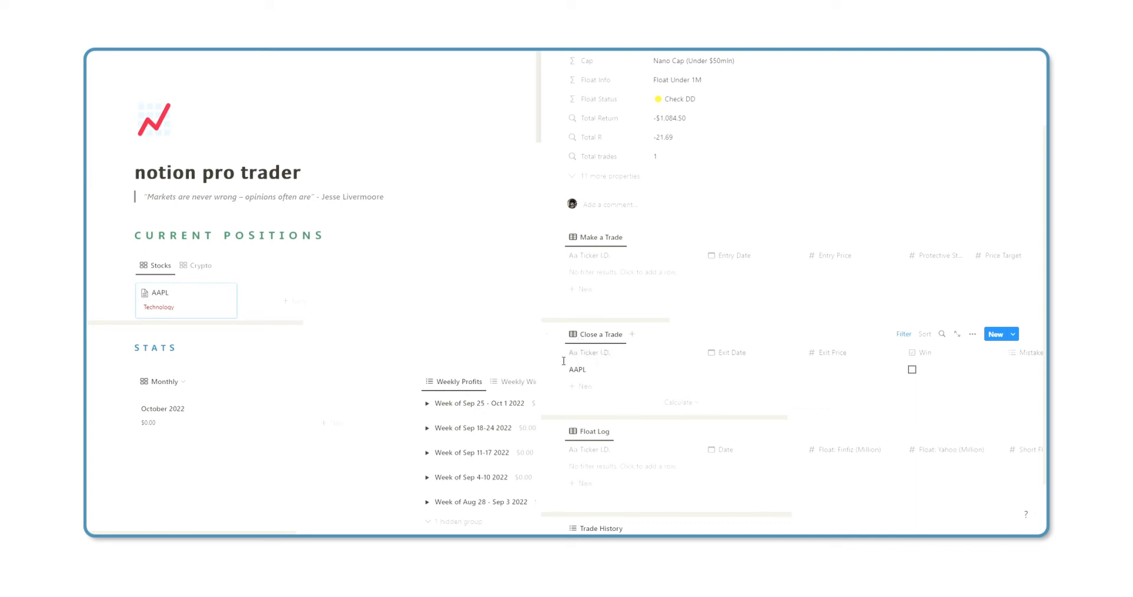
pyautogui.click(767, 371)
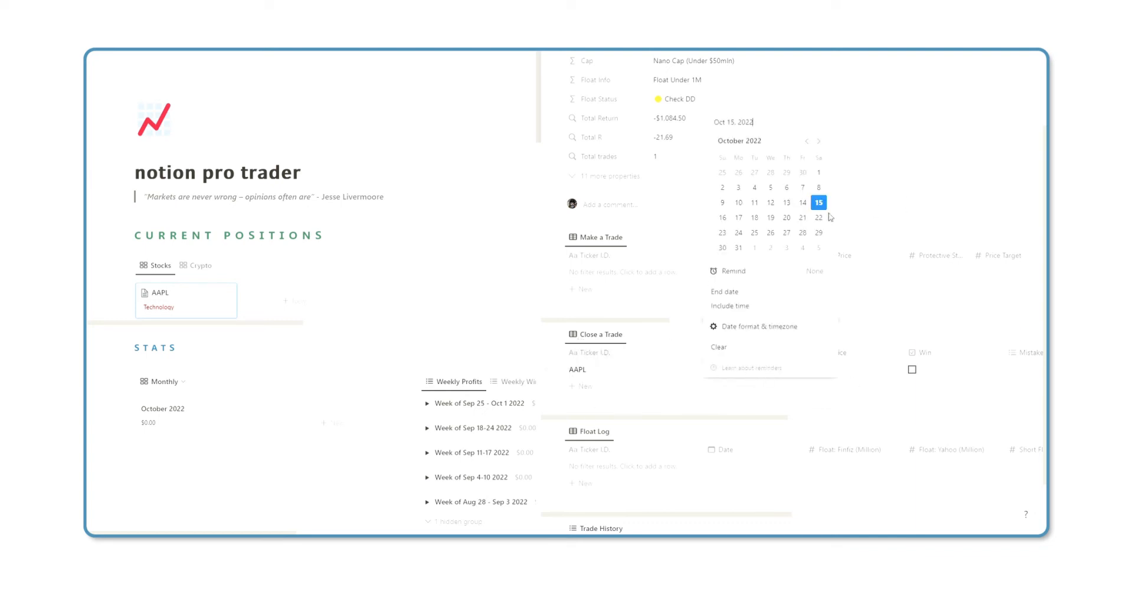
pyautogui.click(673, 369)
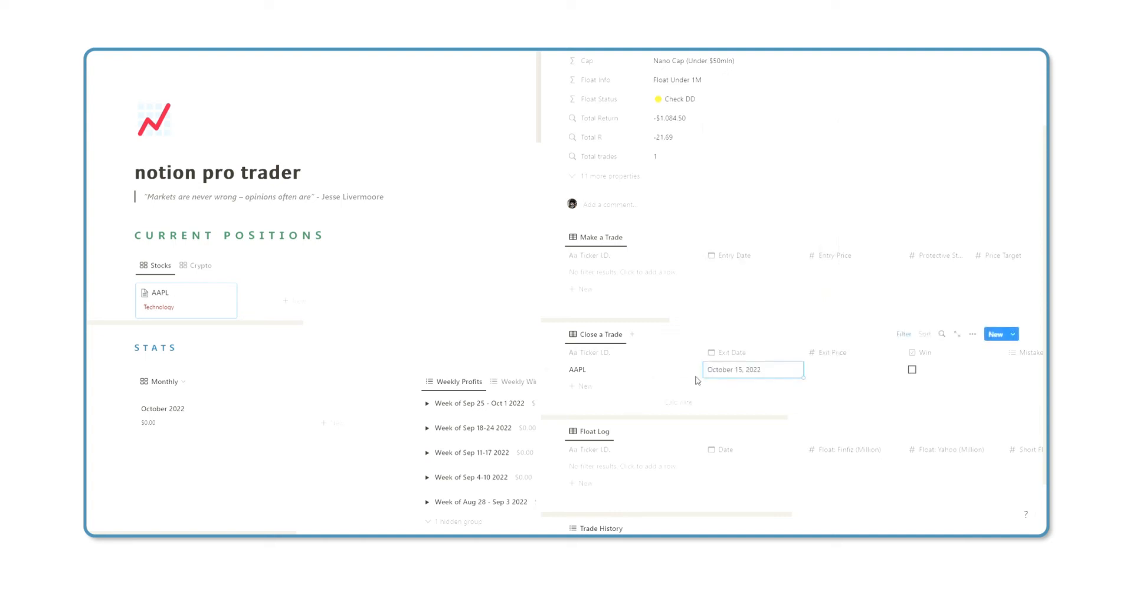
pyautogui.press('Tab')
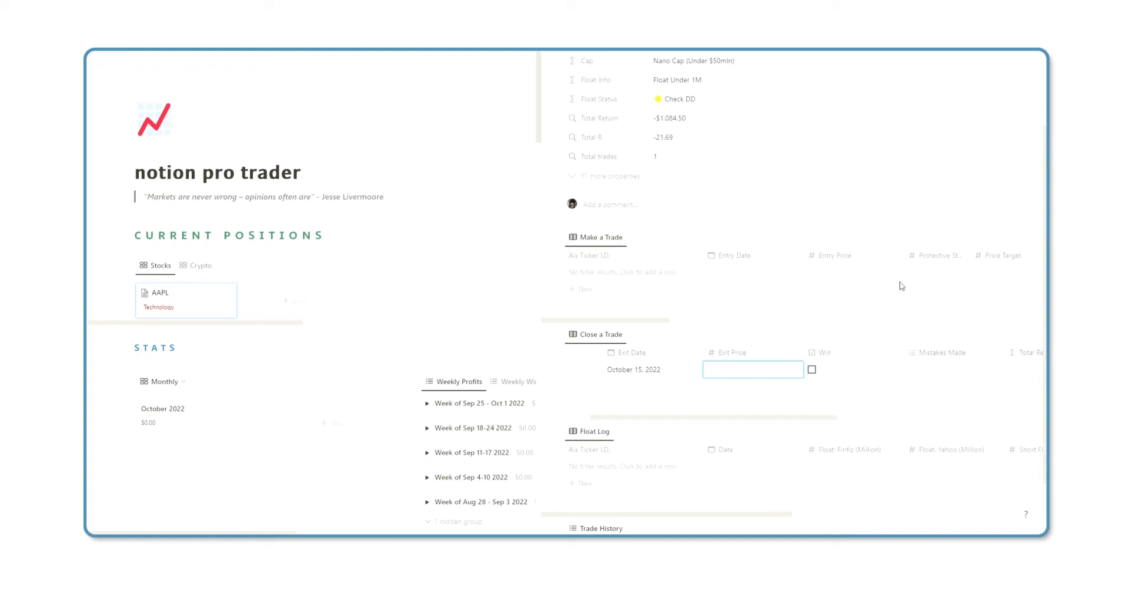
pyautogui.write('130')
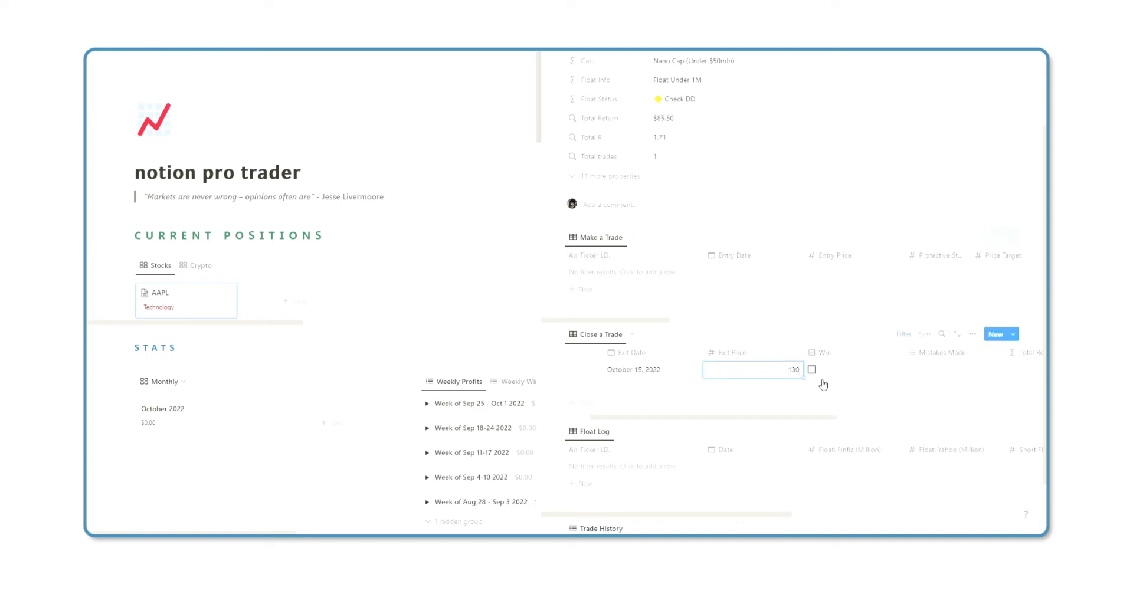
# Step: Mark the AAPL trade in Close a Trade as a Win
pyautogui.hscroll(1, 766, 374)
pyautogui.hscroll(1, 765, 374)
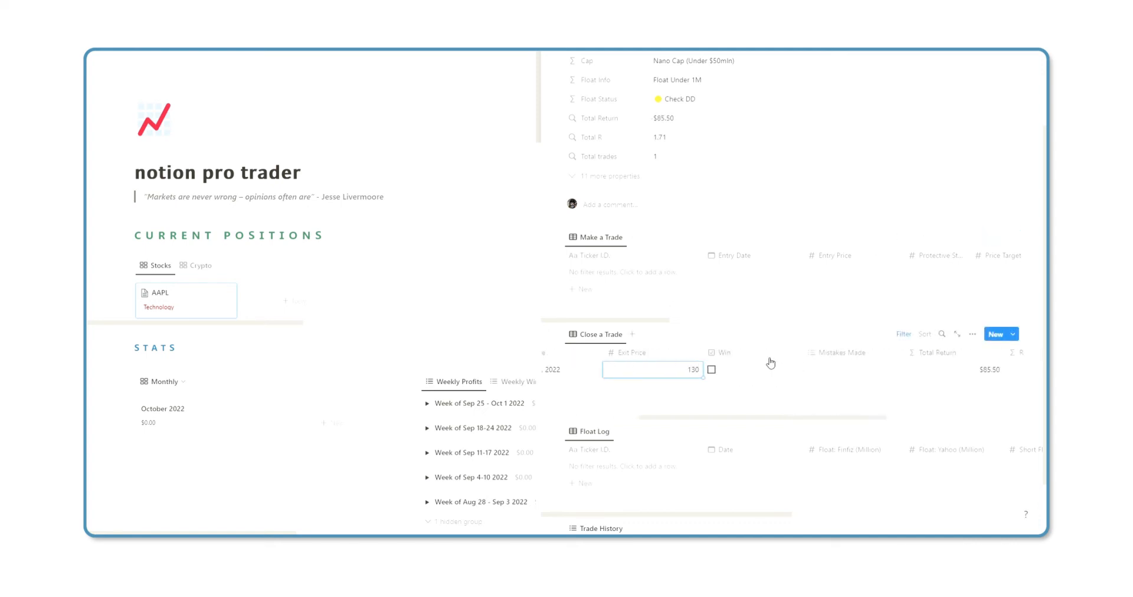
pyautogui.click(711, 369)
# Step: Link the AAPL trade to October 2022 in Trading Stats and clear its Active Position mark
pyautogui.hscroll(5, 850, 393)
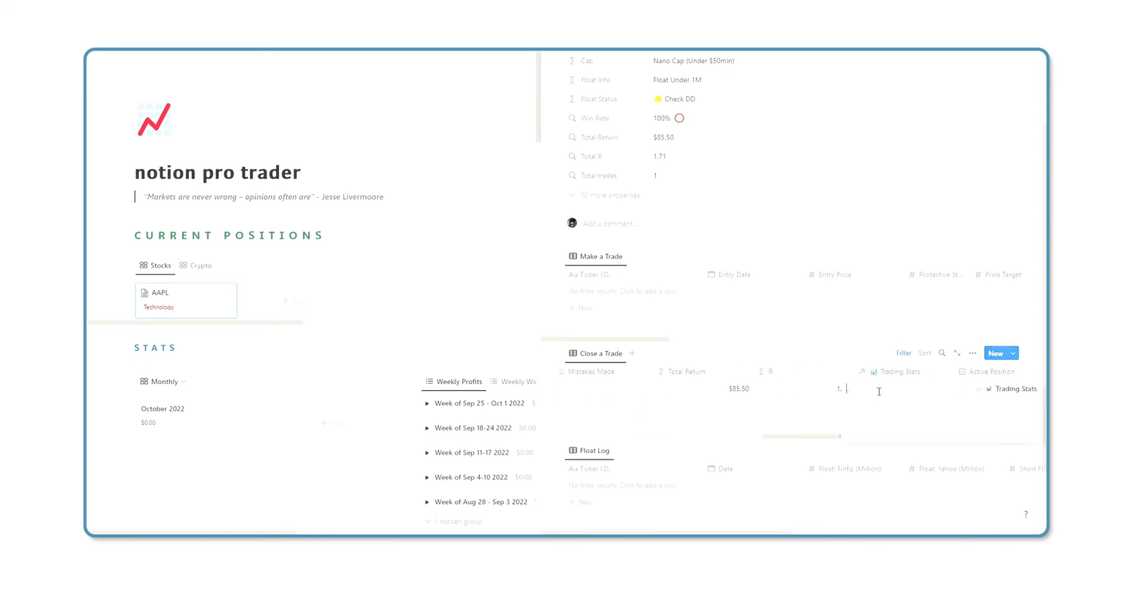
pyautogui.click(878, 391)
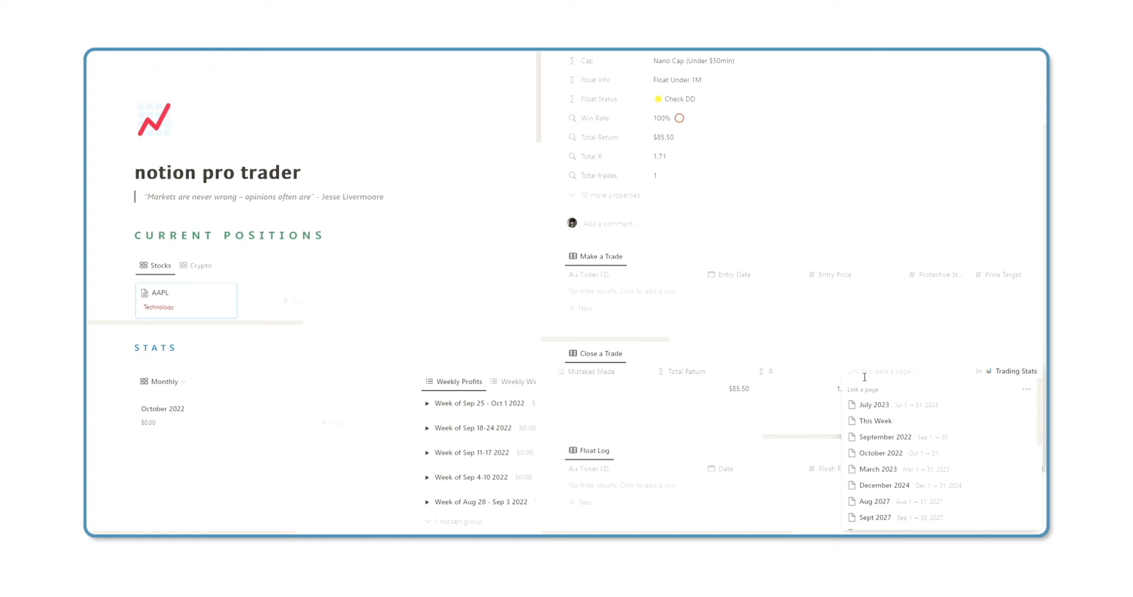
pyautogui.write('oct')
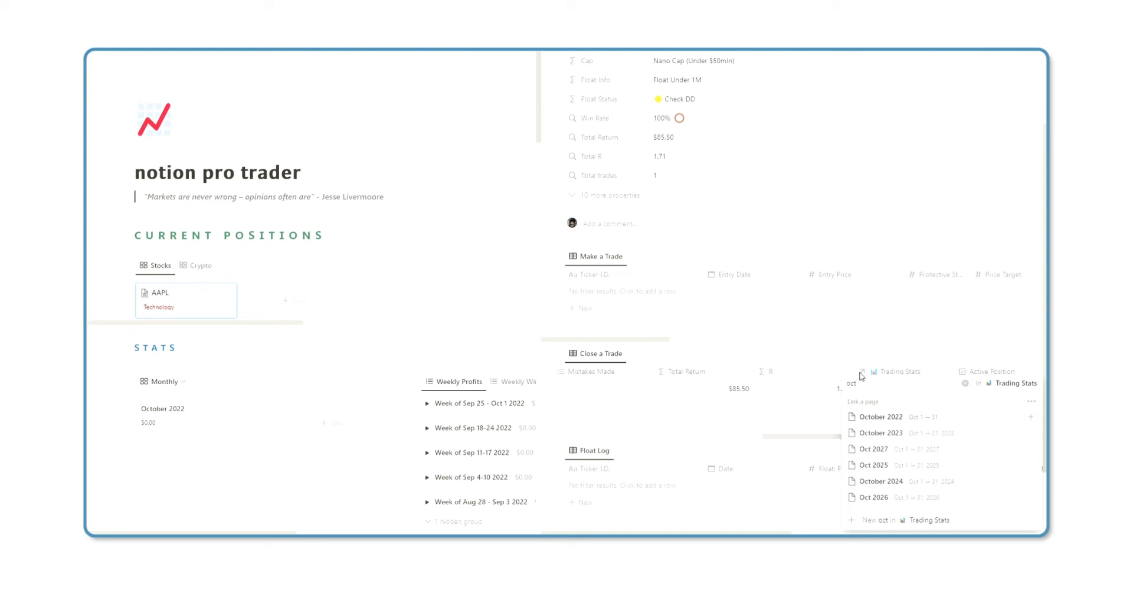
pyautogui.click(887, 419)
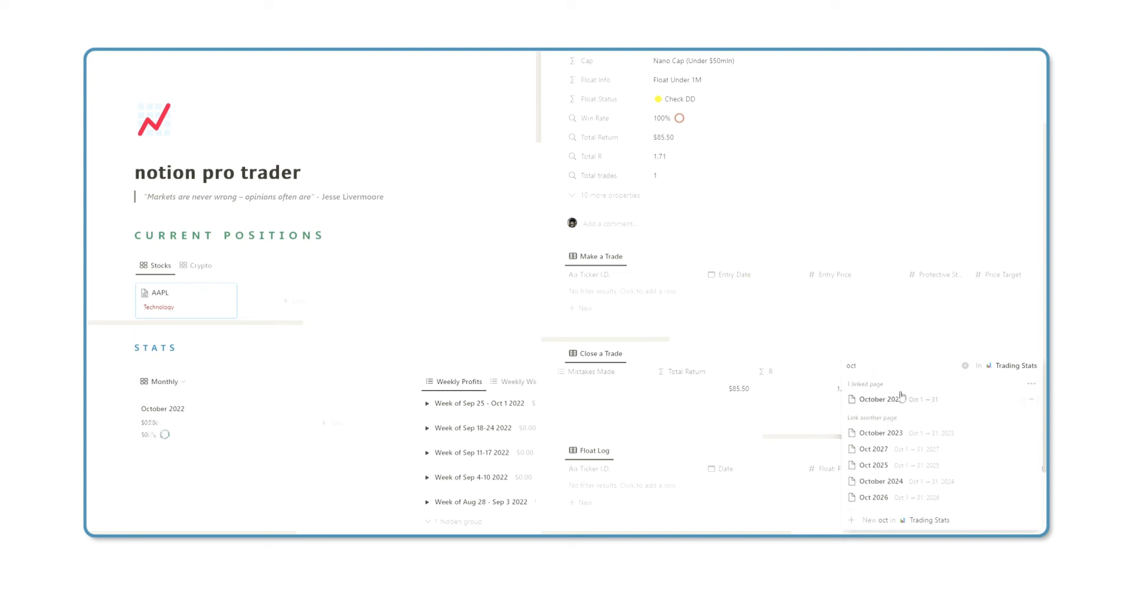
pyautogui.click(822, 397)
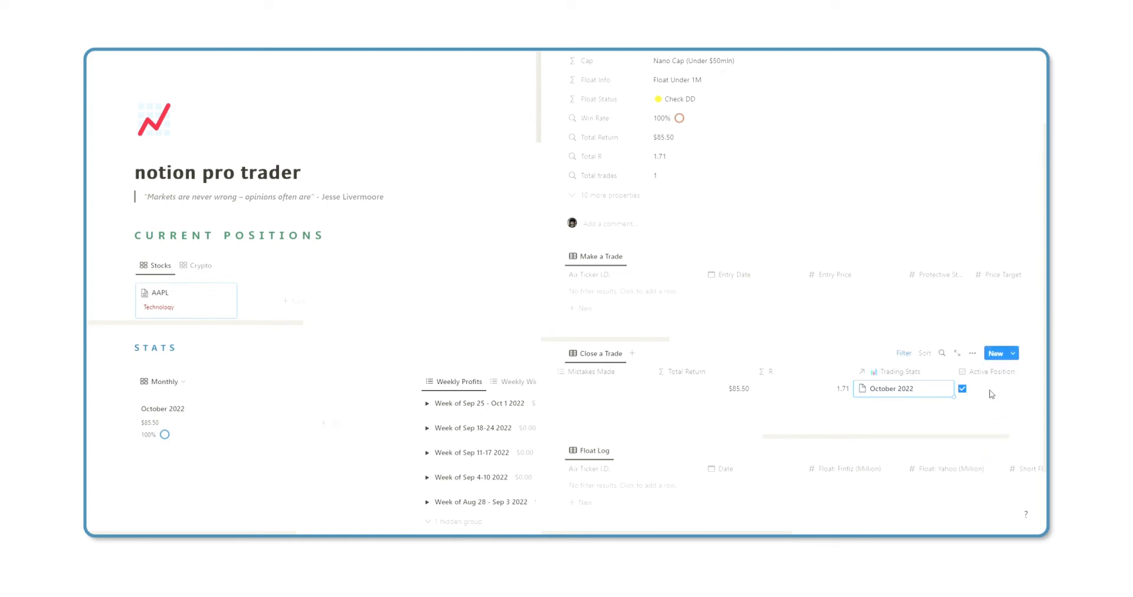
pyautogui.click(962, 388)
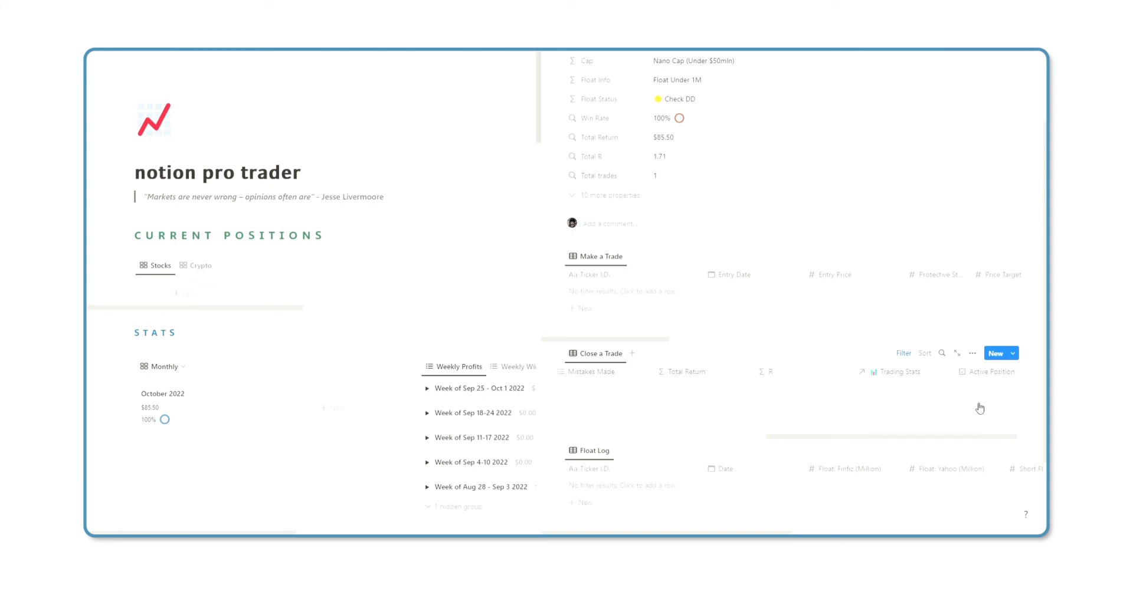
# Step: Close the AAPL page and open The Cleaner from the list under Today on the dashboard
pyautogui.press('Escape')
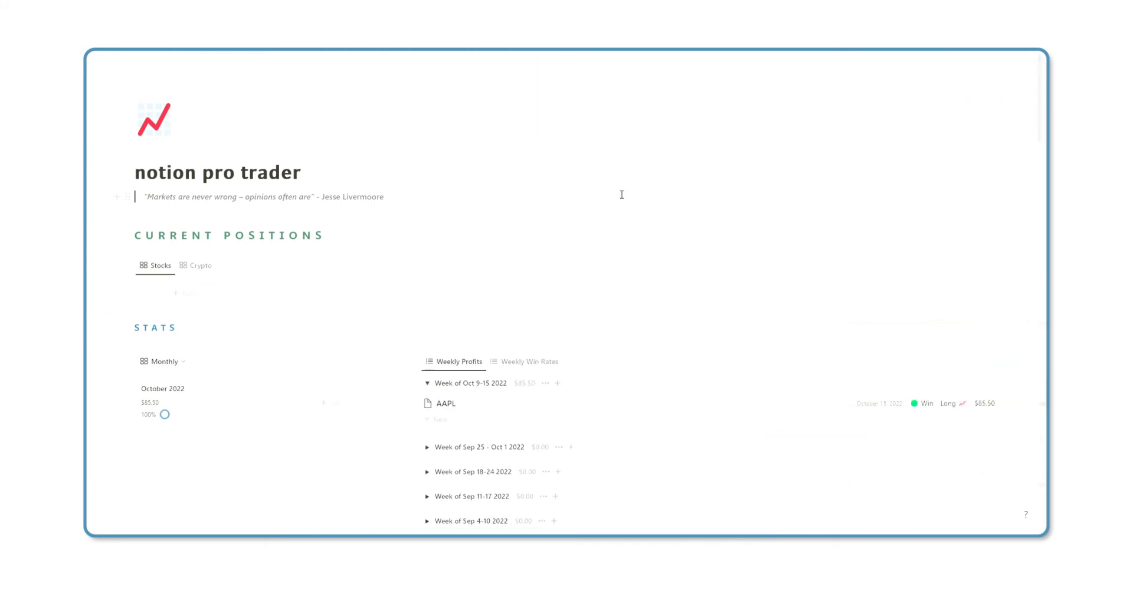
pyautogui.scroll(-1, 620, 192)
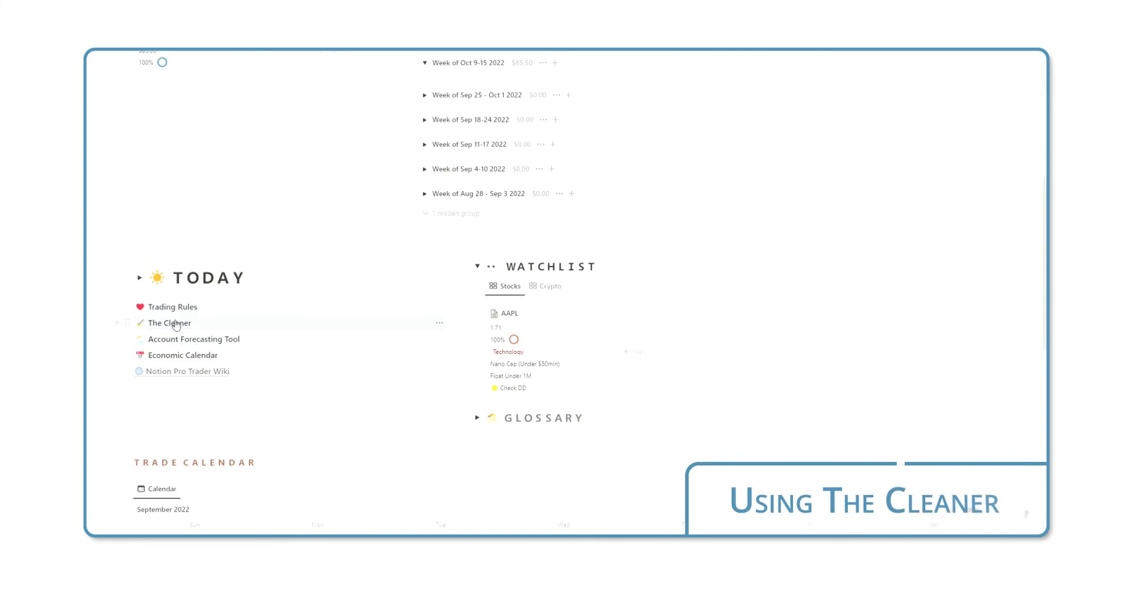
pyautogui.scroll(2, 231, 272)
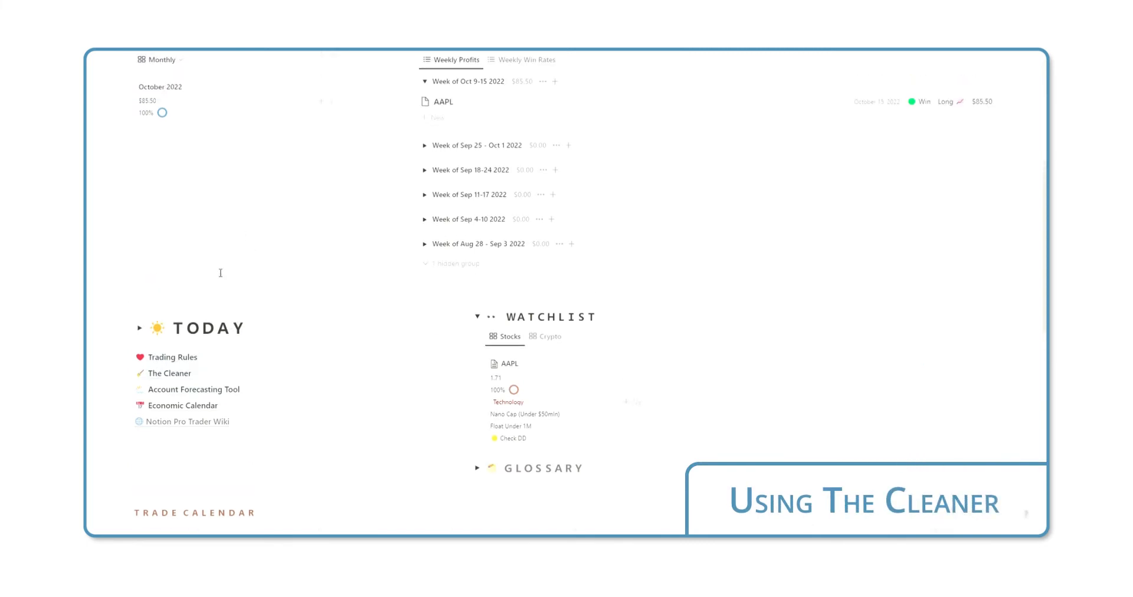
pyautogui.scroll(-3, 237, 277)
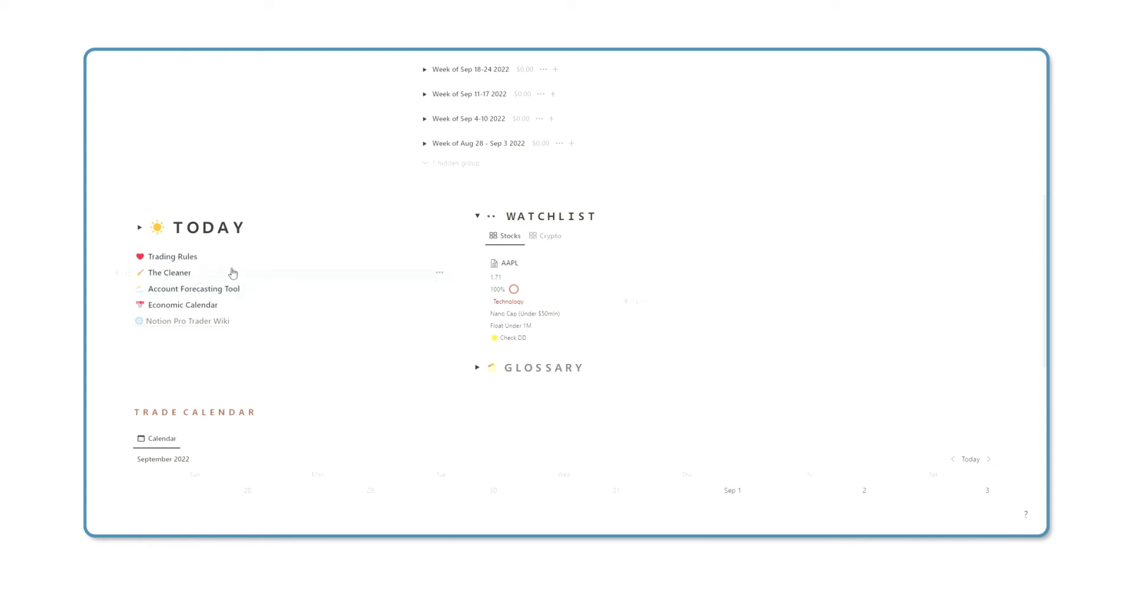
pyautogui.click(189, 274)
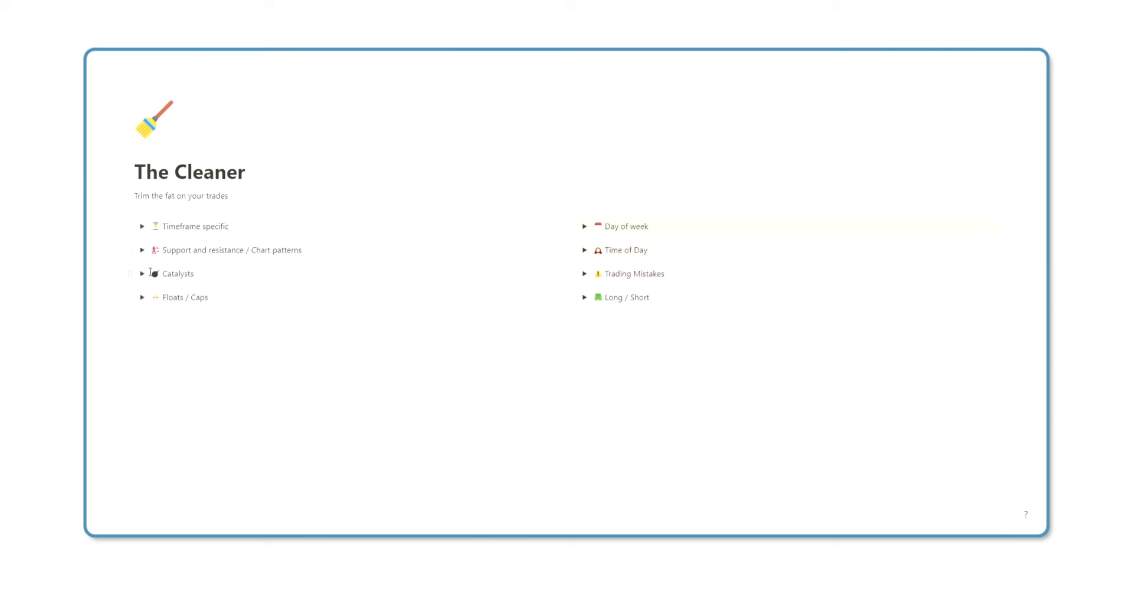
# Step: Expand The Cleaner's Timeframe specific section and show the profit views for the 3min, 5min and 10min timeframes
pyautogui.click(142, 226)
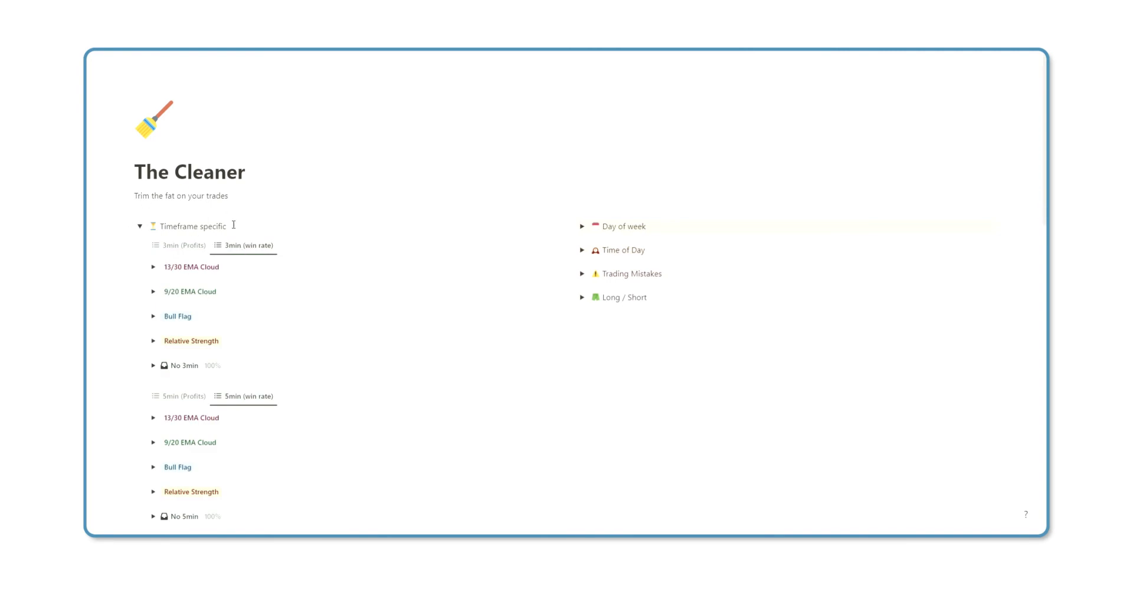
pyautogui.scroll(-1, 236, 200)
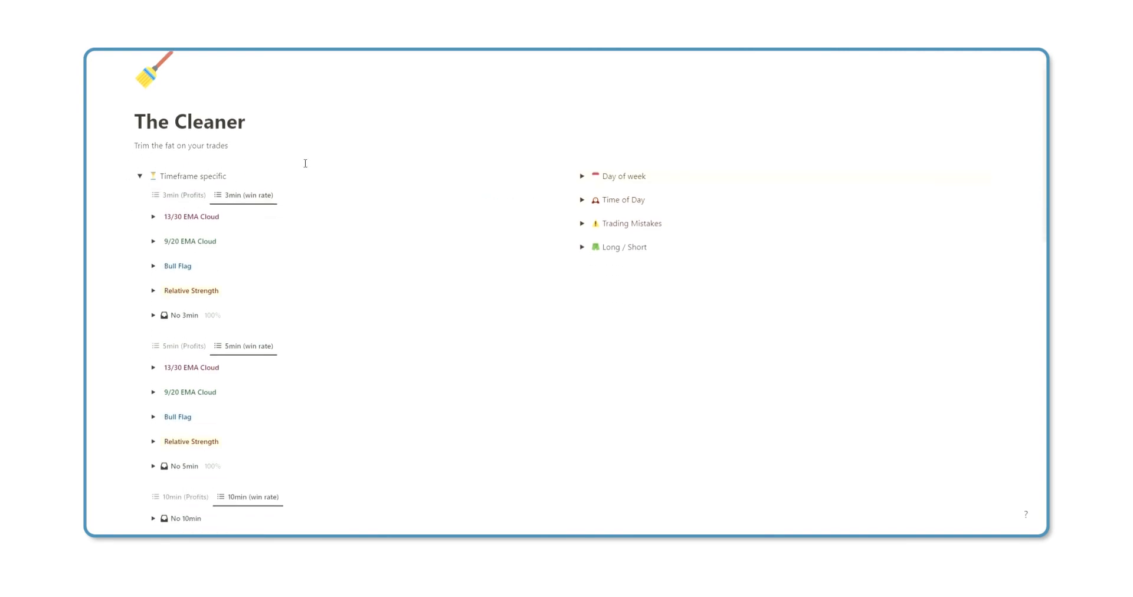
pyautogui.click(197, 197)
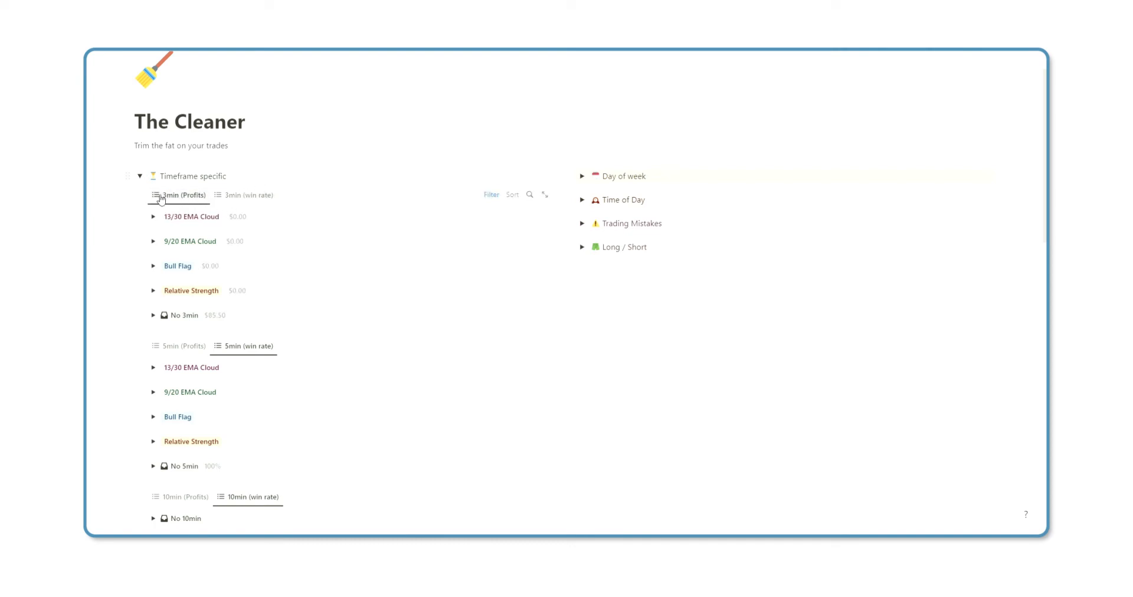
pyautogui.scroll(-2, 222, 253)
pyautogui.click(200, 245)
pyautogui.scroll(-2, 215, 242)
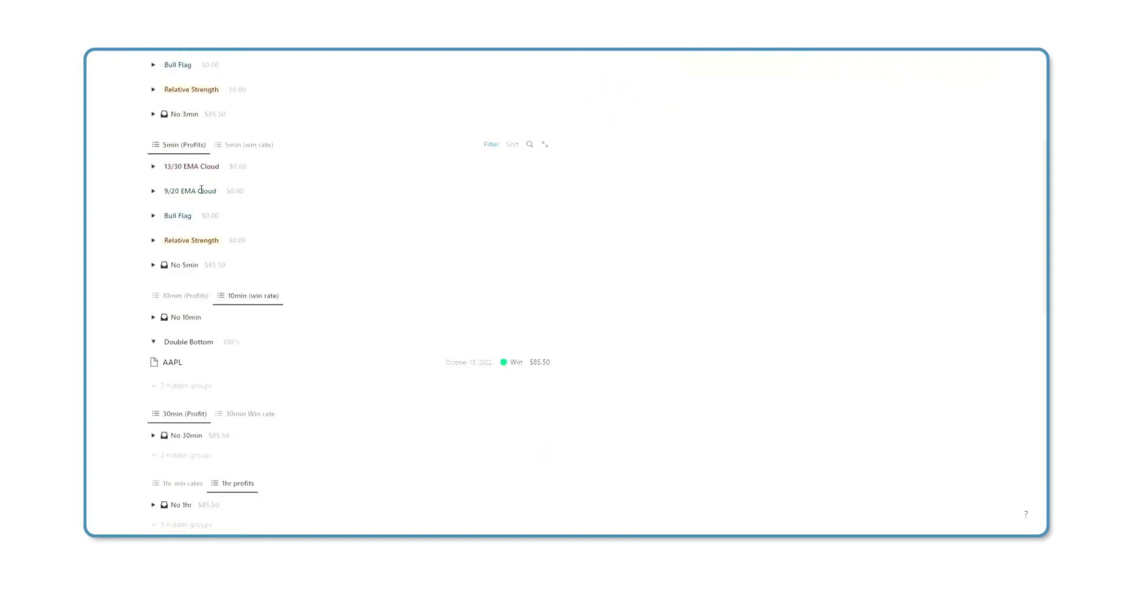
pyautogui.click(194, 295)
pyautogui.scroll(-2, 195, 295)
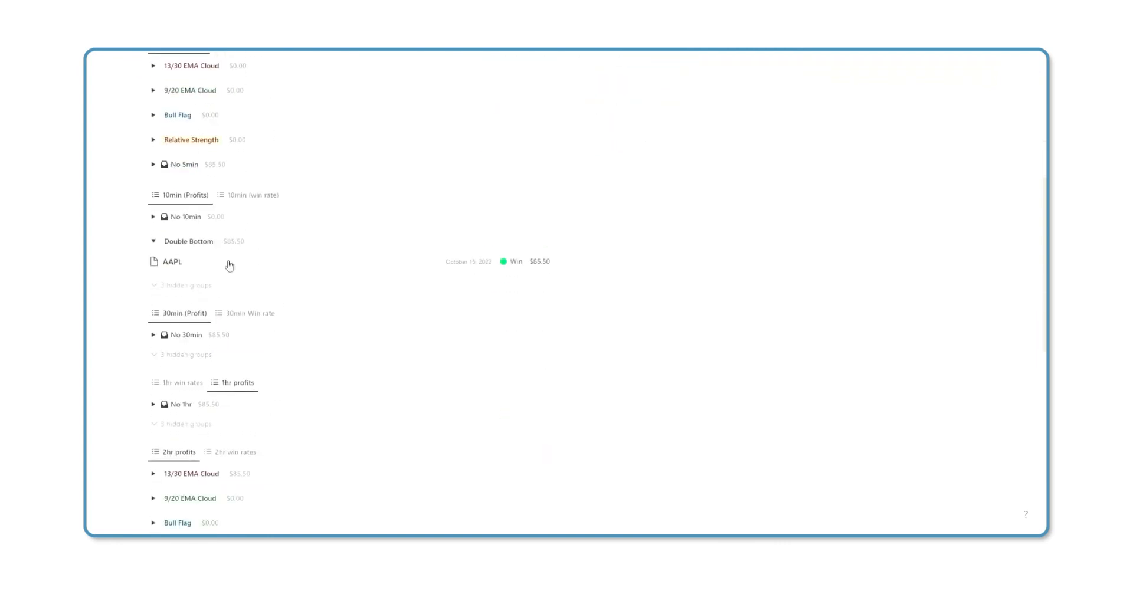
# Step: Compare the 30min profit and win rate views in the Timeframe specific section
pyautogui.click(171, 314)
pyautogui.click(265, 300)
pyautogui.click(270, 314)
pyautogui.scroll(-6, 201, 319)
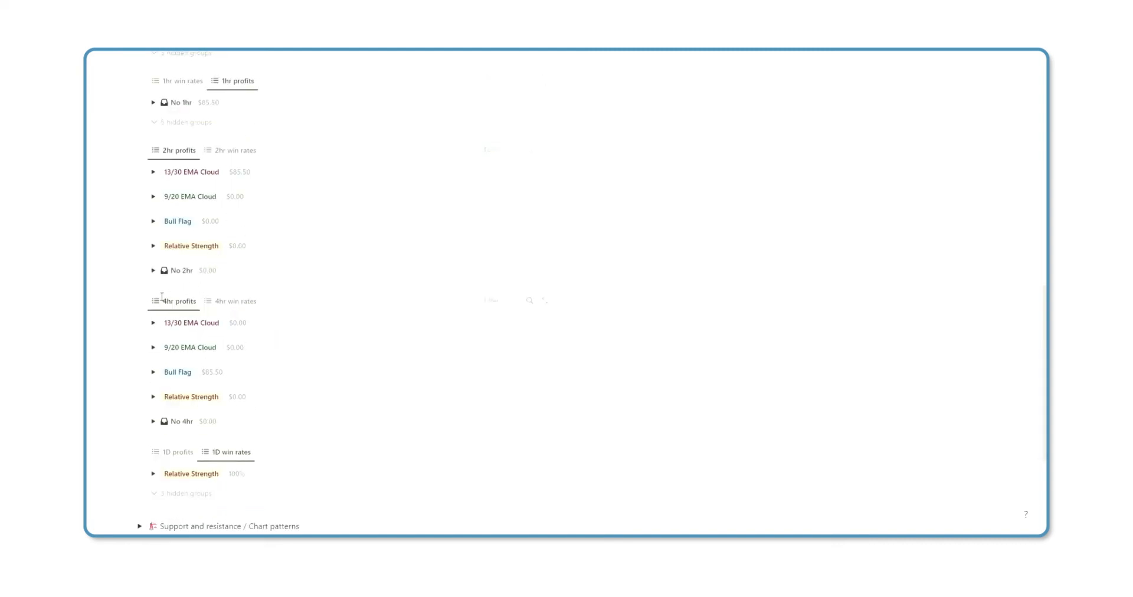
# Step: Check the 4hr win rates in the Timeframe specific section and return to the 4hr profits view
pyautogui.scroll(-2, 203, 286)
pyautogui.scroll(1, 223, 265)
pyautogui.click(232, 252)
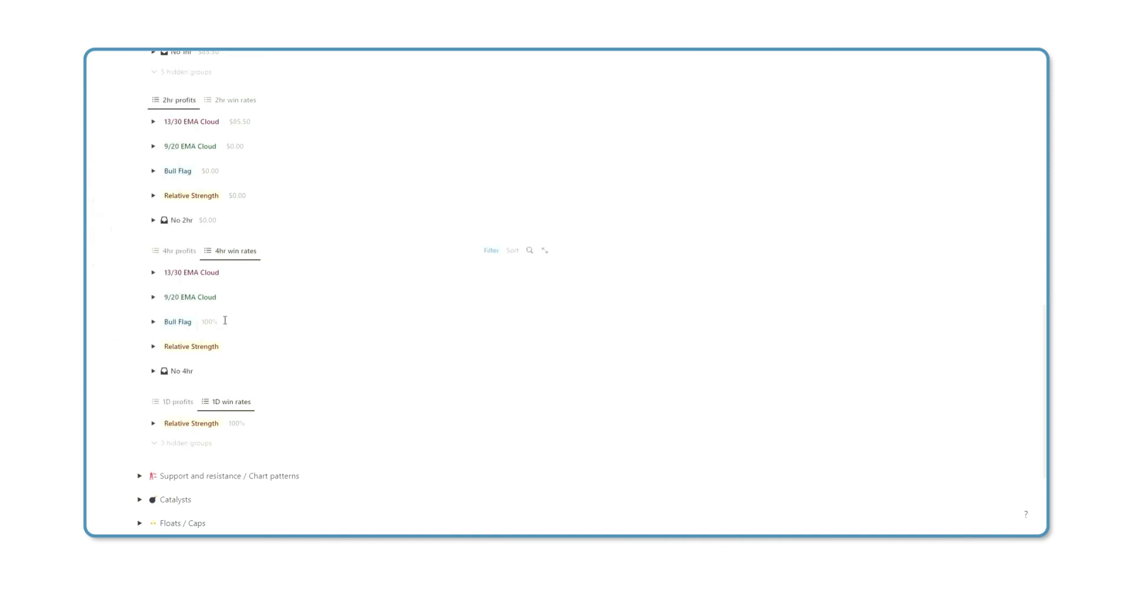
pyautogui.scroll(-1, 201, 325)
pyautogui.scroll(1, 191, 322)
pyautogui.click(185, 253)
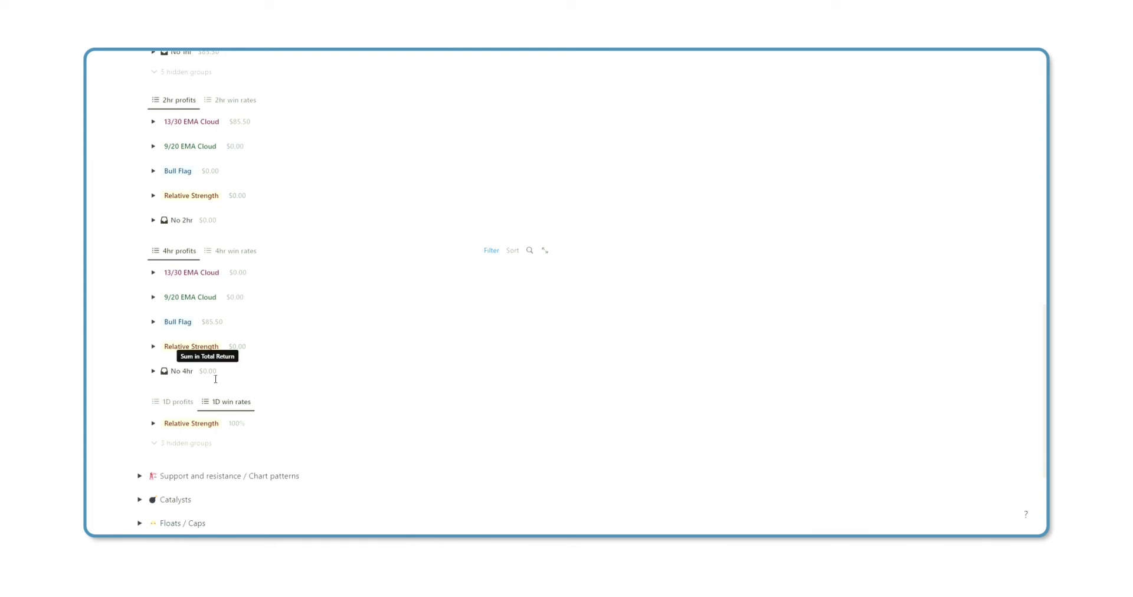
# Step: Compare the 1D profits and win rates, leave the profits view showing, and collapse the Timeframe specific section
pyautogui.click(174, 401)
pyautogui.click(232, 402)
pyautogui.click(177, 402)
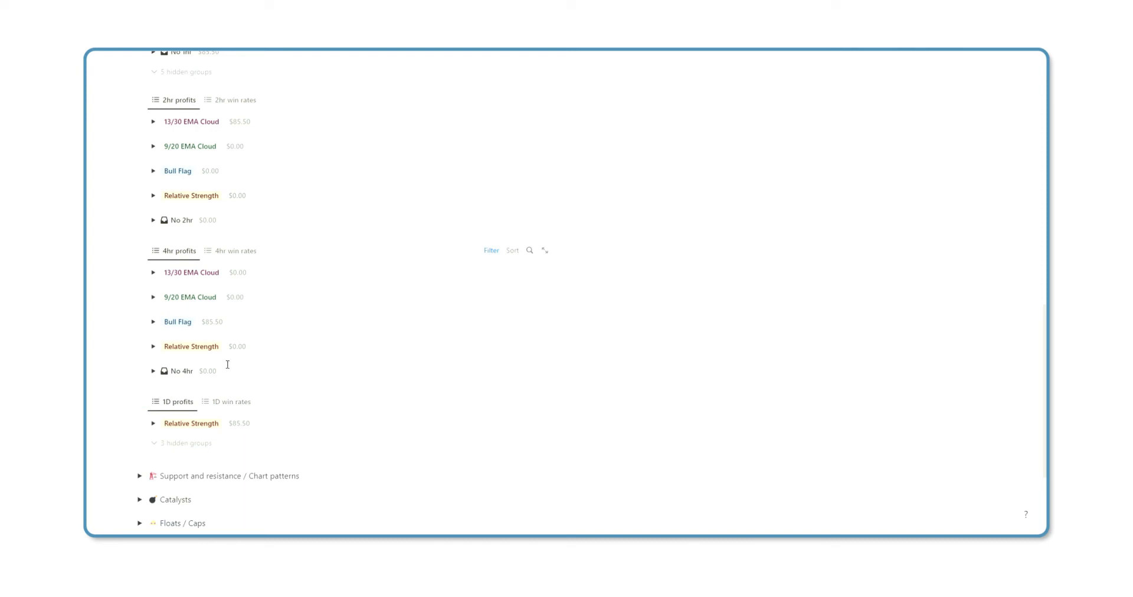
pyautogui.scroll(7, 220, 362)
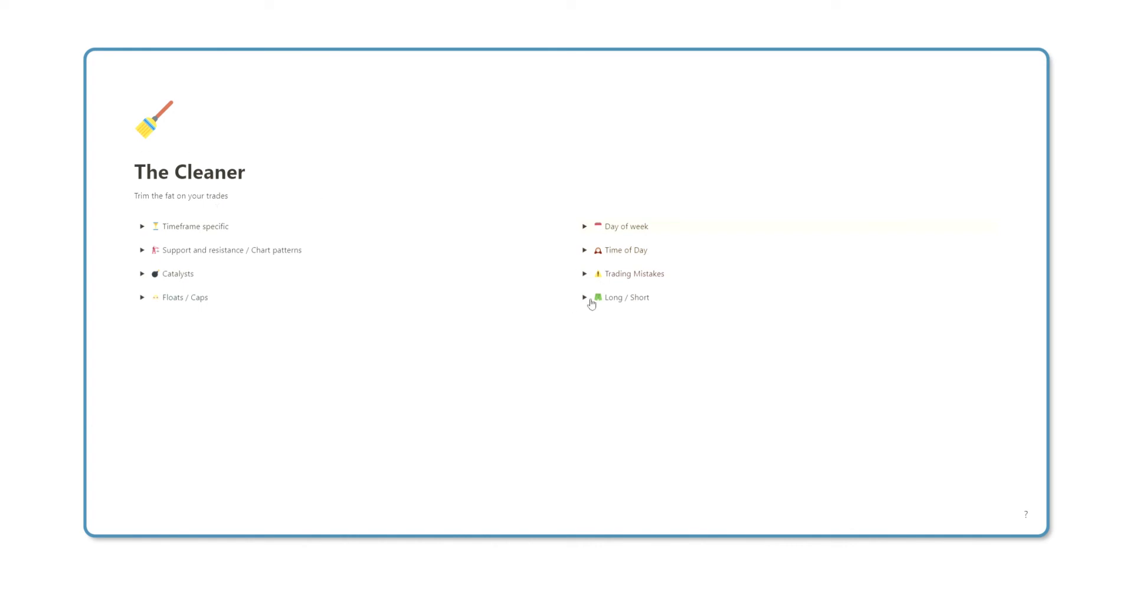
# Step: Expand the Time of Day and Day of week sections to review their profits, folding the 2:00pm - 3:00pm group
pyautogui.click(584, 250)
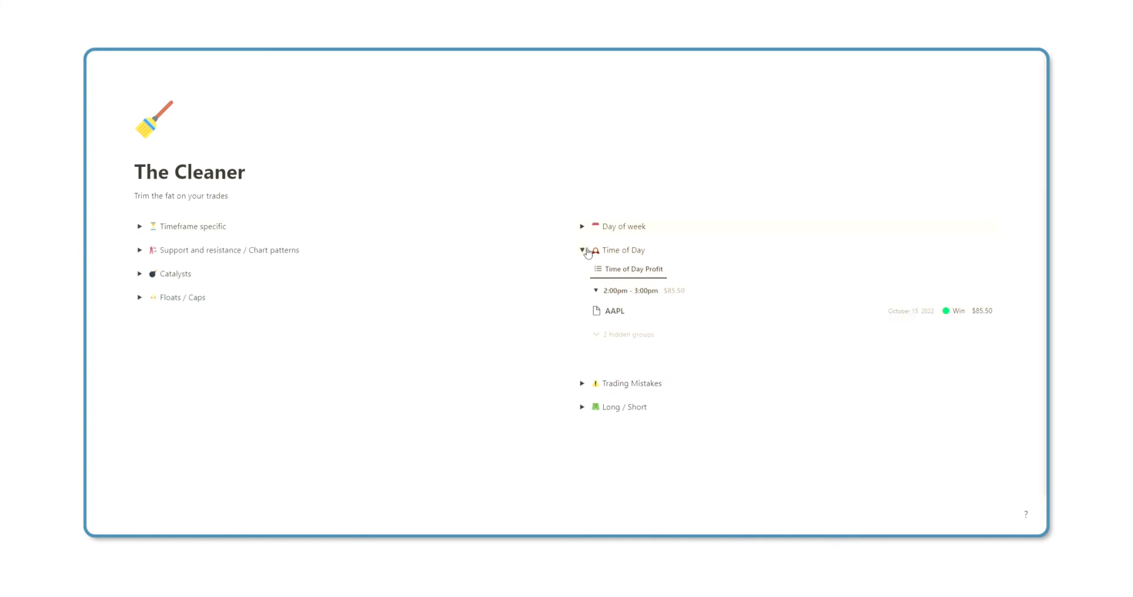
pyautogui.click(597, 291)
pyautogui.click(582, 227)
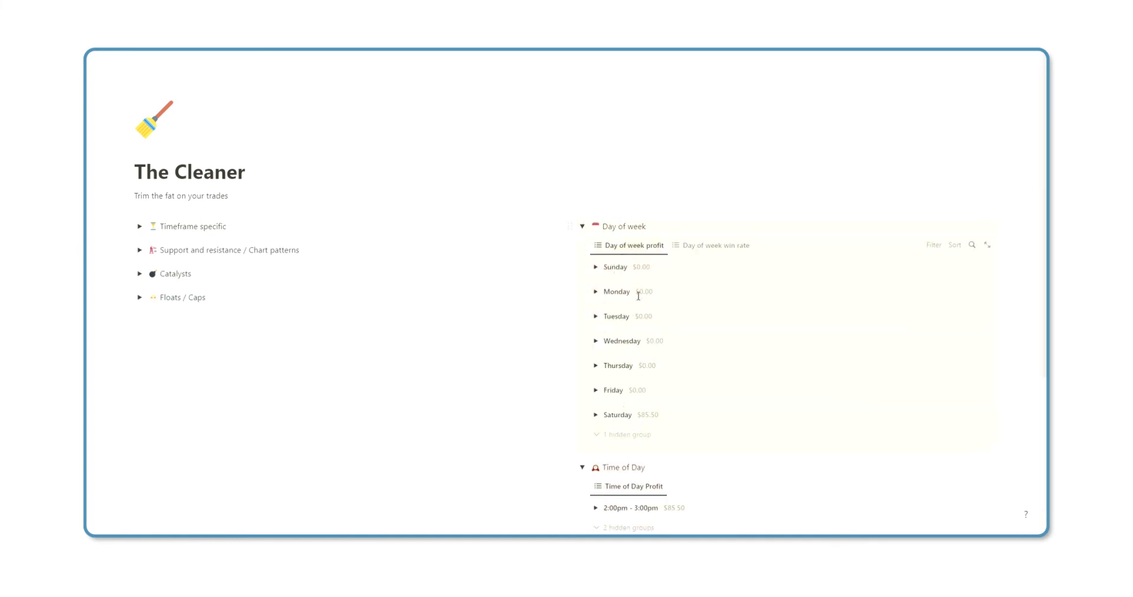
pyautogui.scroll(-2, 652, 422)
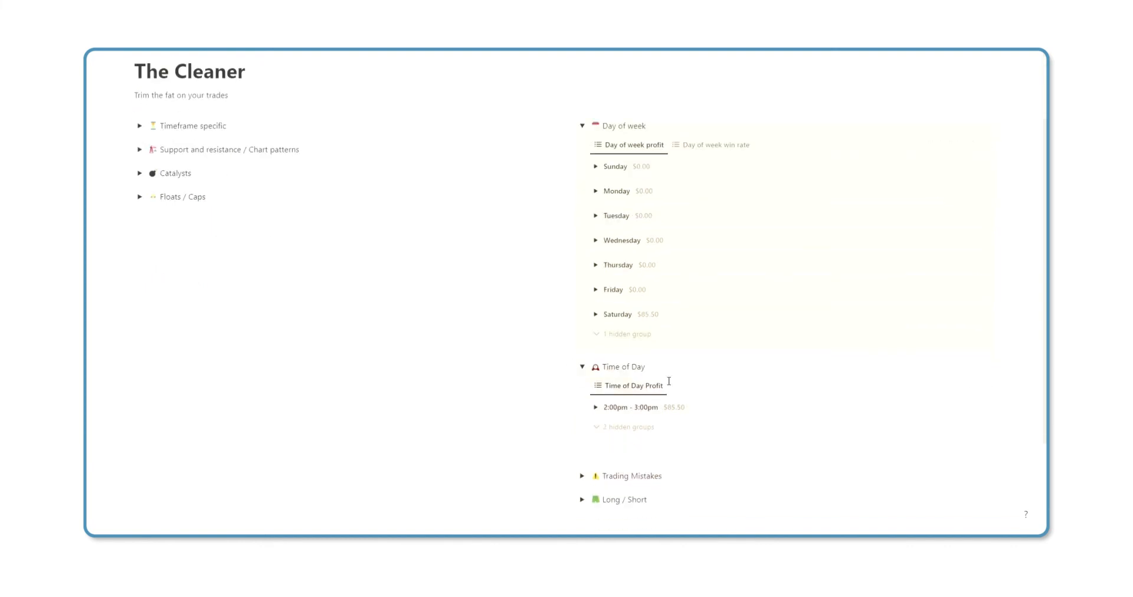
pyautogui.scroll(-2, 555, 376)
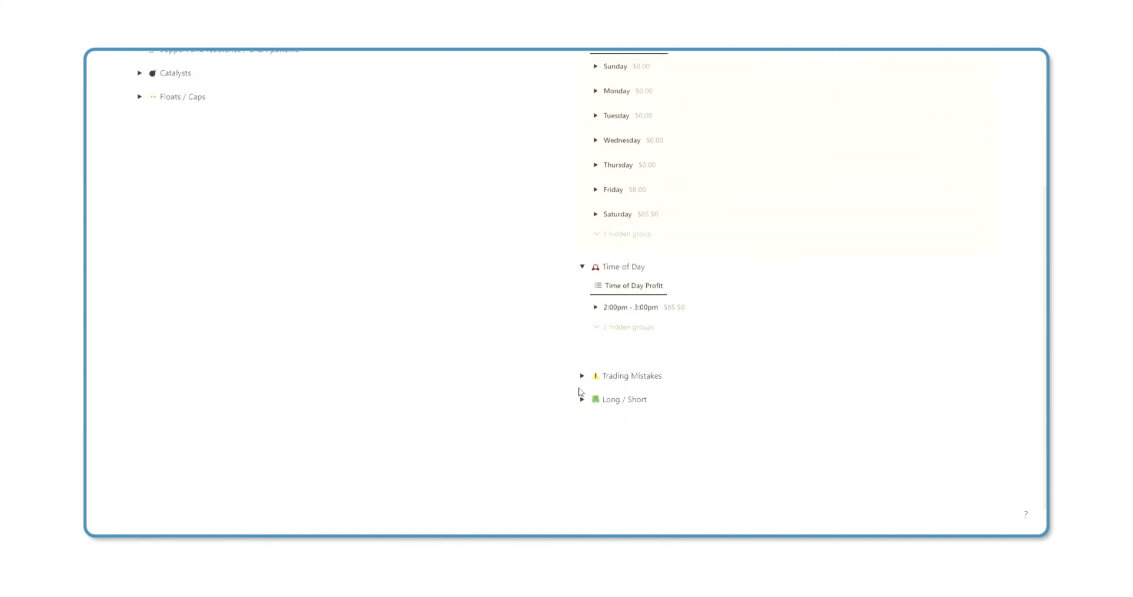
# Step: Expand the Trading Mistakes section, review its Trading Errors view, and collapse the section again
pyautogui.click(583, 376)
pyautogui.scroll(-2, 607, 330)
pyautogui.click(627, 294)
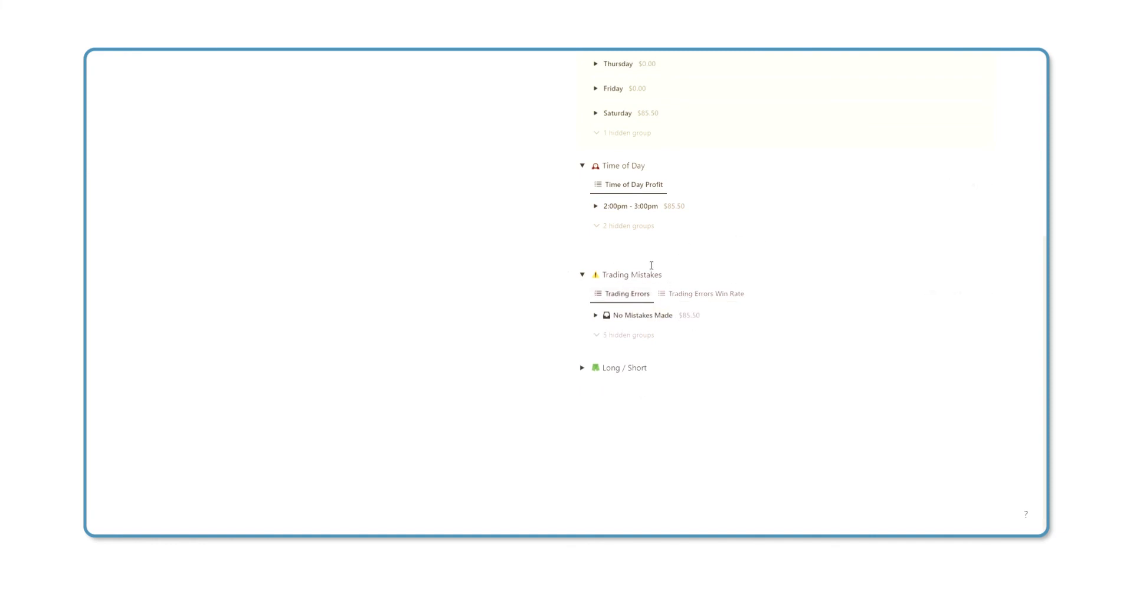
pyautogui.click(582, 274)
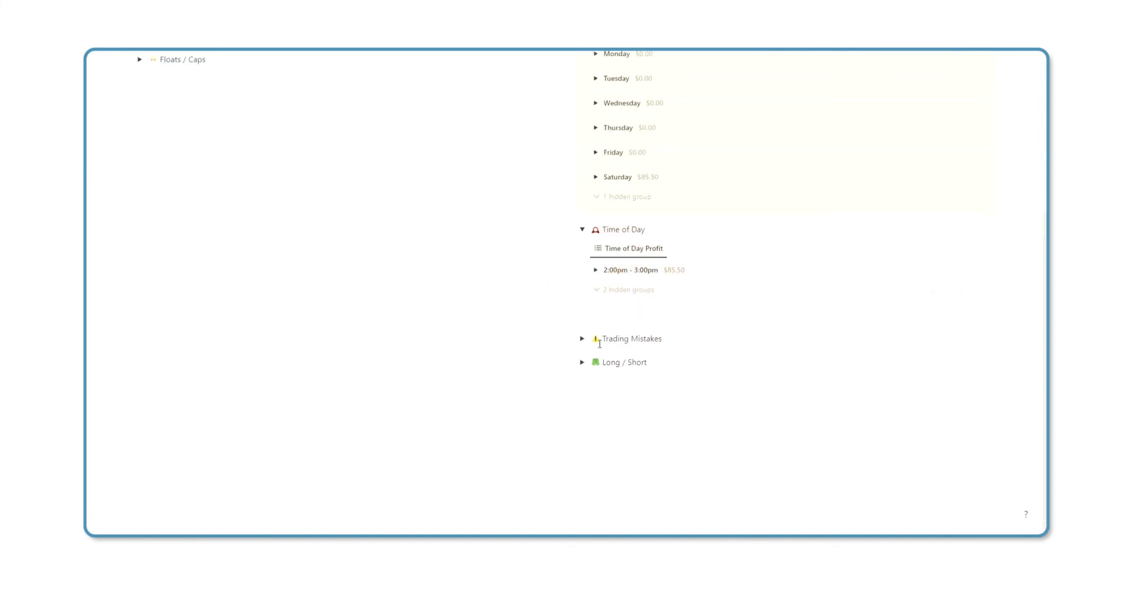
# Step: Review the Long / Short section's profits view, and collapse the open sections including Day of week and Time of Day
pyautogui.click(583, 362)
pyautogui.scroll(-2, 656, 341)
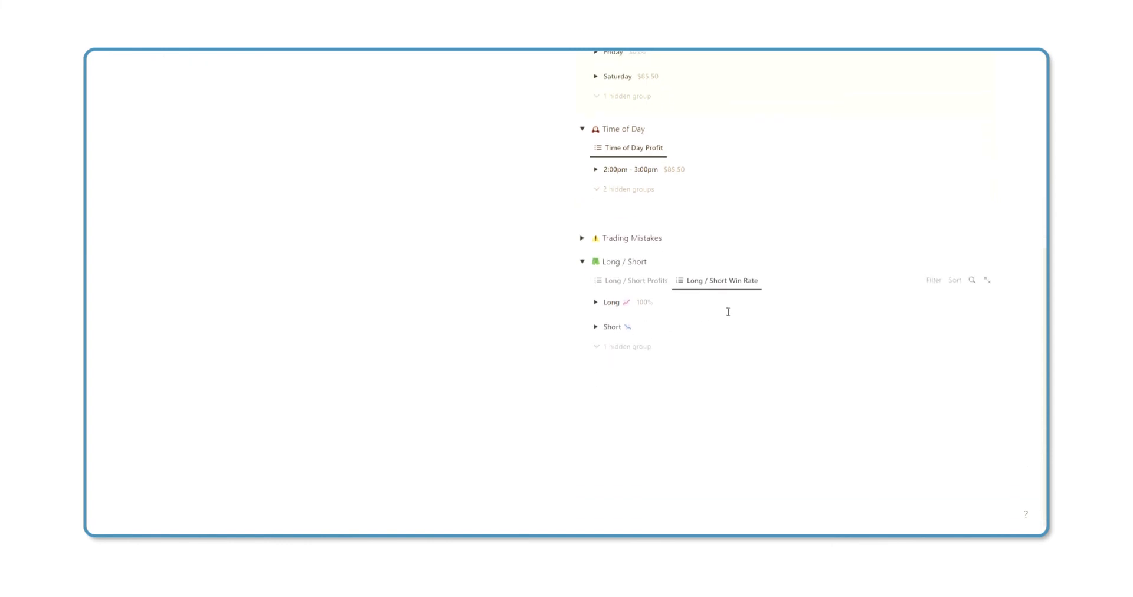
pyautogui.click(613, 283)
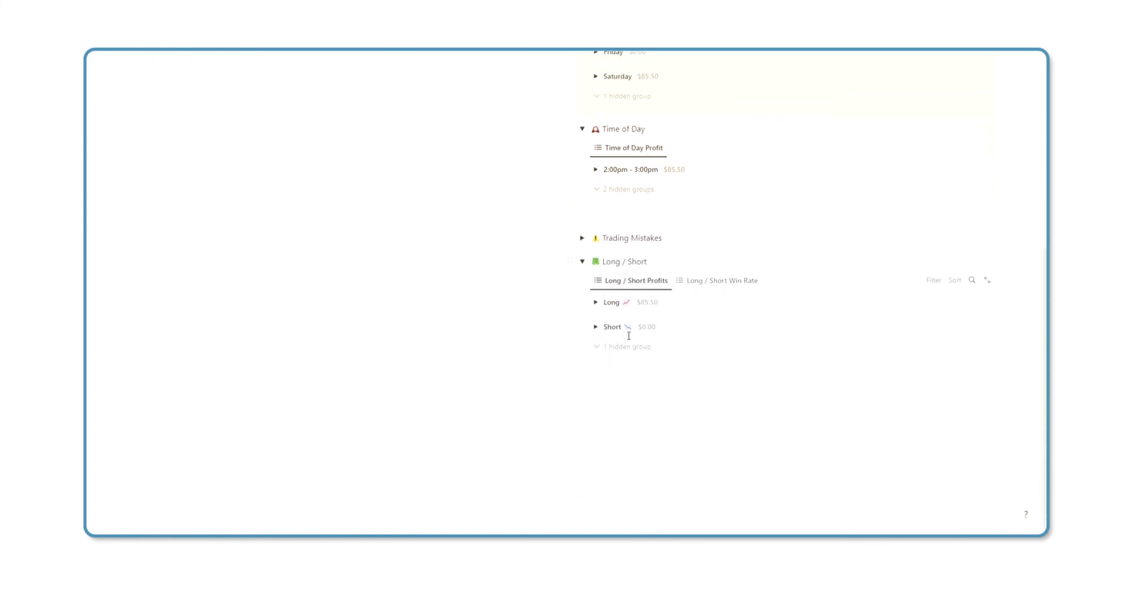
pyautogui.scroll(6, 665, 309)
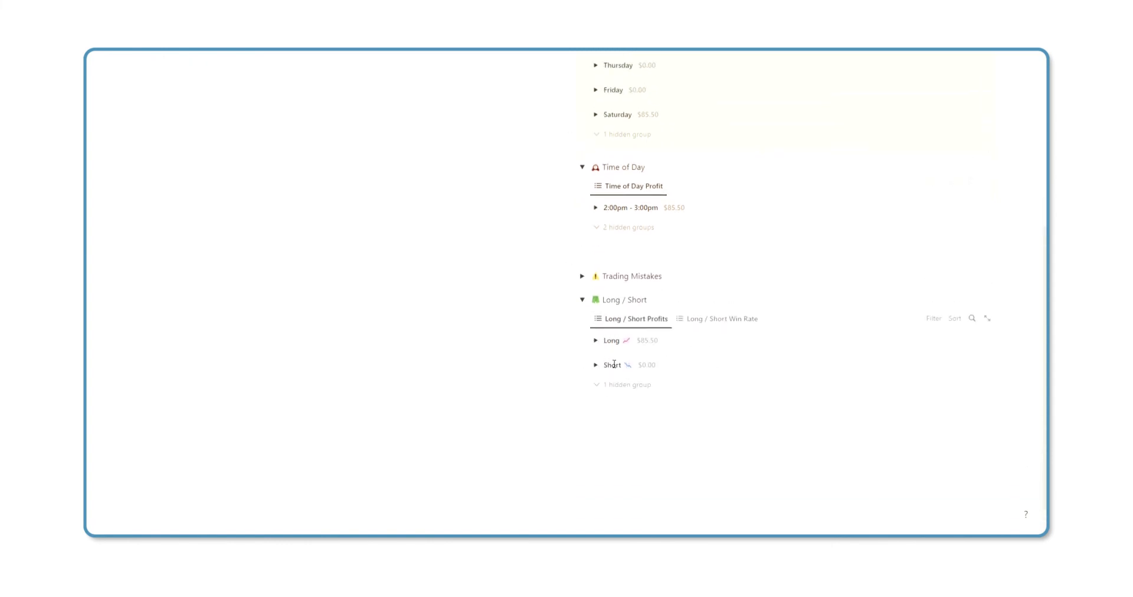
pyautogui.click(583, 226)
pyautogui.click(584, 250)
# Step: Expand the Catalysts section, compare its profits and win rates views, and collapse it again
pyautogui.click(142, 274)
pyautogui.scroll(-2, 291, 276)
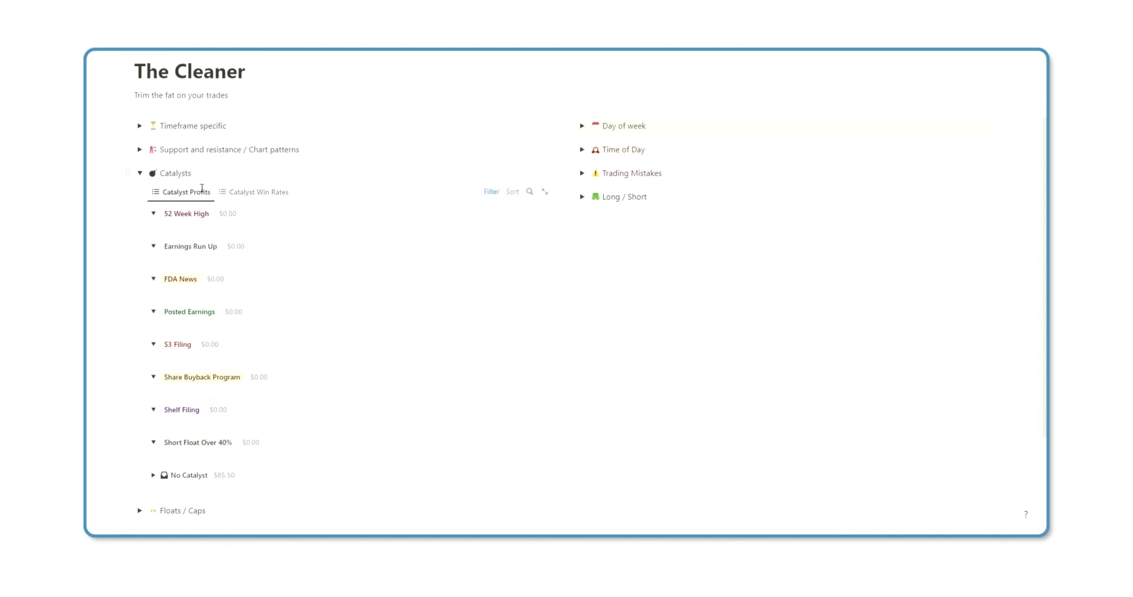
pyautogui.click(249, 193)
pyautogui.click(186, 195)
pyautogui.click(140, 173)
# Step: Expand the Floats / Caps section to review its float and cap win rates, and collapse it again
pyautogui.click(141, 297)
pyautogui.scroll(-2, 218, 236)
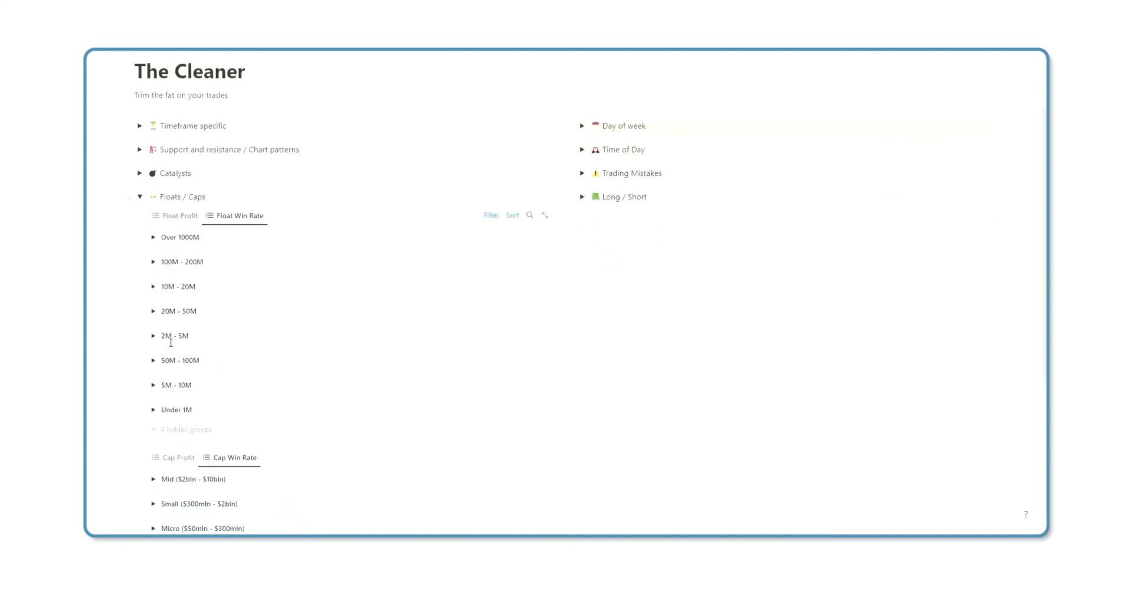
pyautogui.click(140, 197)
# Step: In Support and resistance / Chart patterns, filter the S&R Profit view to trades whose 1hr property contains 13/30 EMA Cloud
pyautogui.click(143, 250)
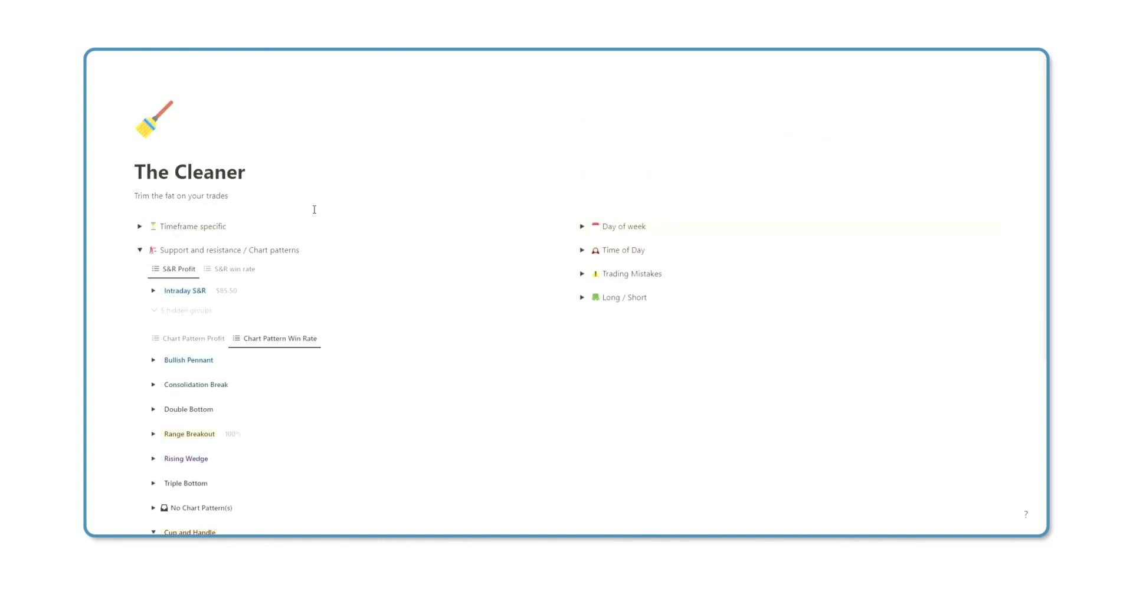
pyautogui.click(494, 269)
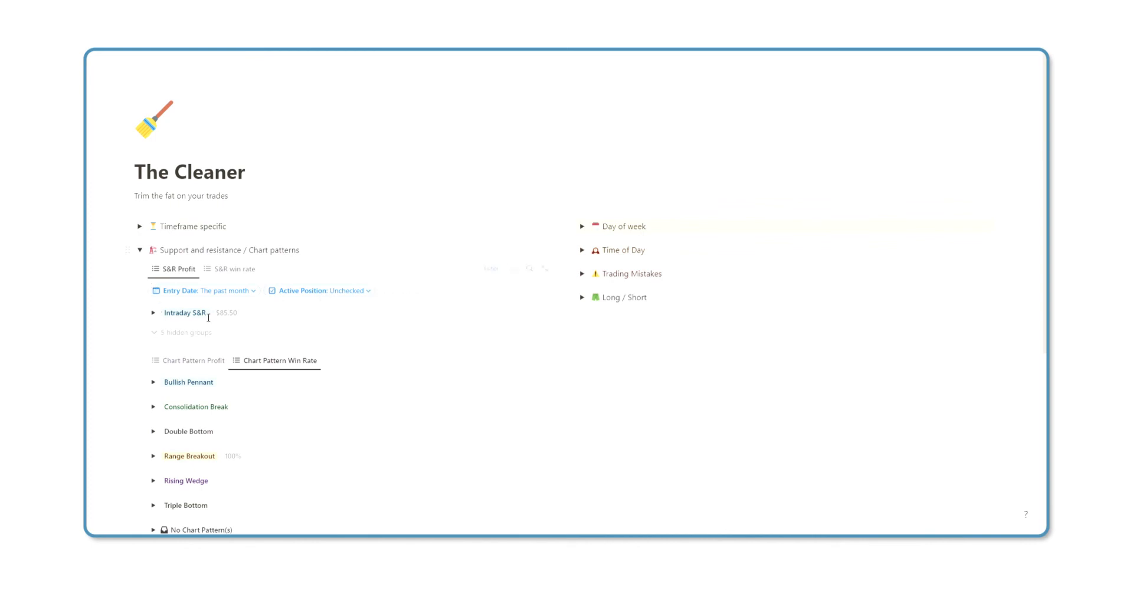
pyautogui.click(390, 290)
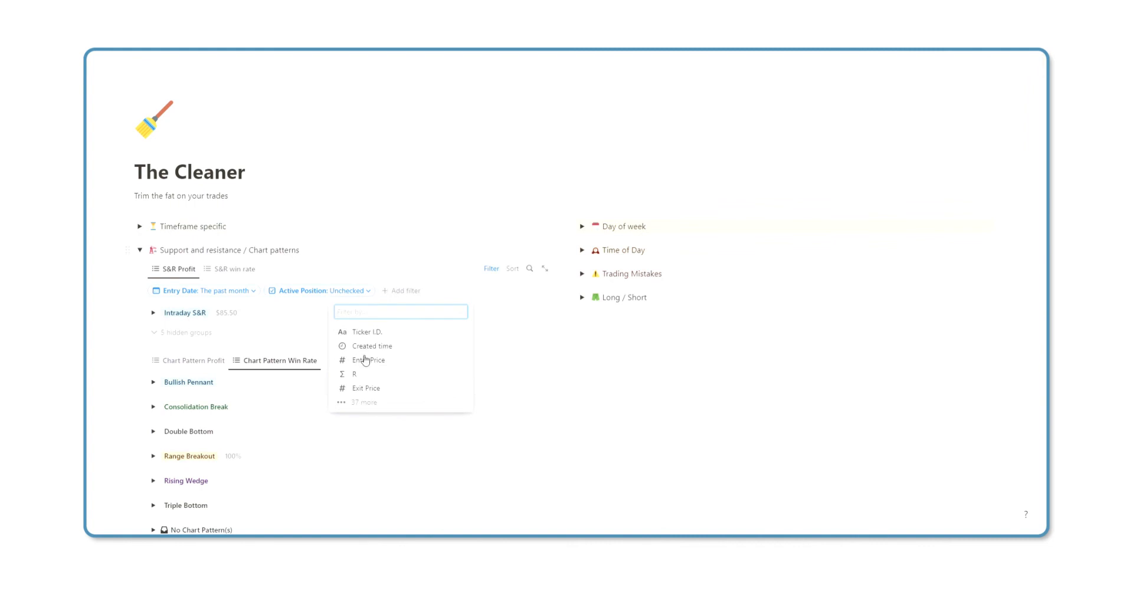
pyautogui.click(372, 401)
pyautogui.scroll(-2, 382, 395)
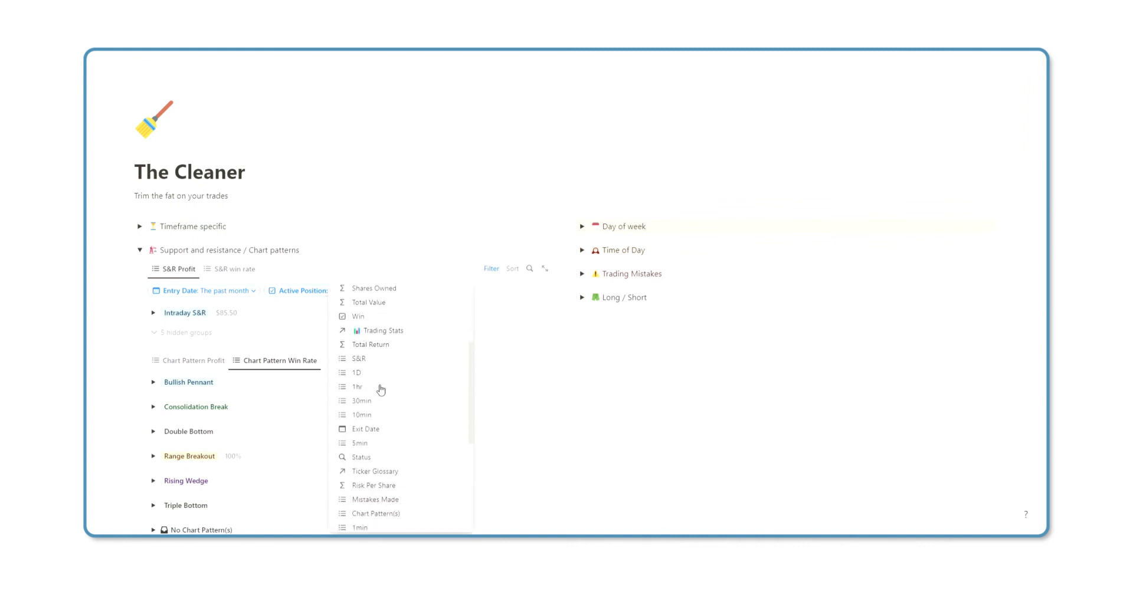
pyautogui.click(379, 388)
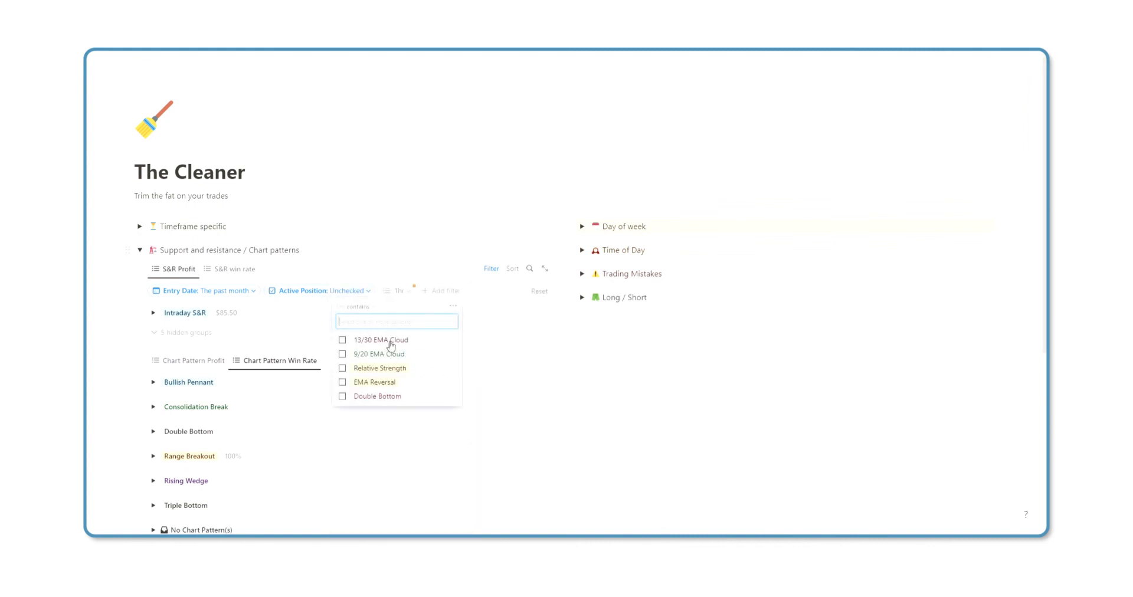
pyautogui.click(366, 340)
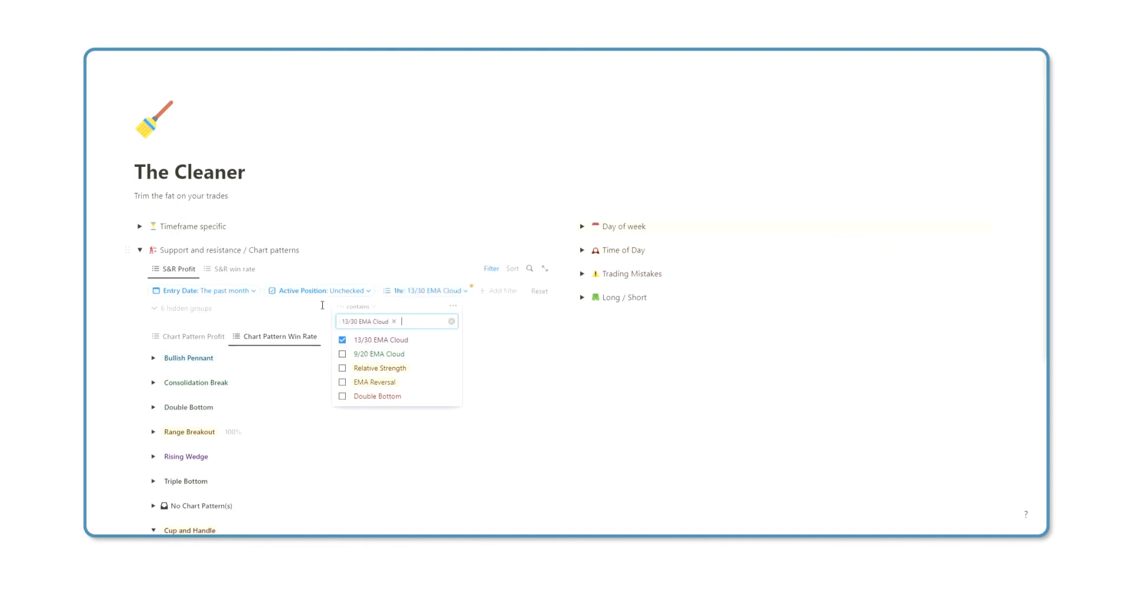
# Step: Reset the S&R Profit view's filters, hide the filter bar, and collapse the Support and resistance / Chart patterns section
pyautogui.click(537, 293)
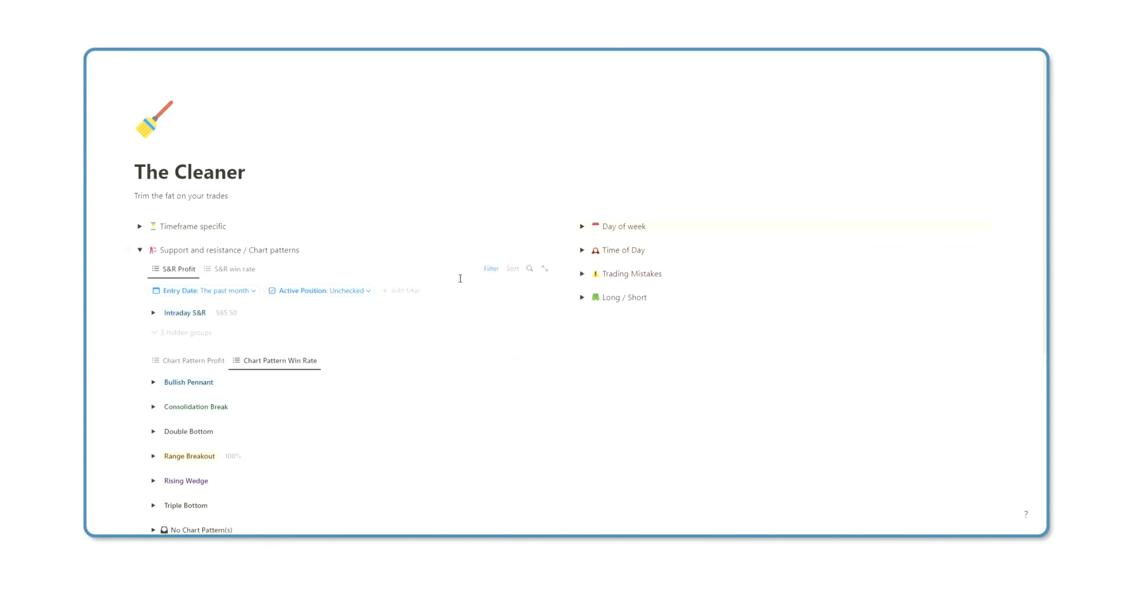
pyautogui.click(491, 268)
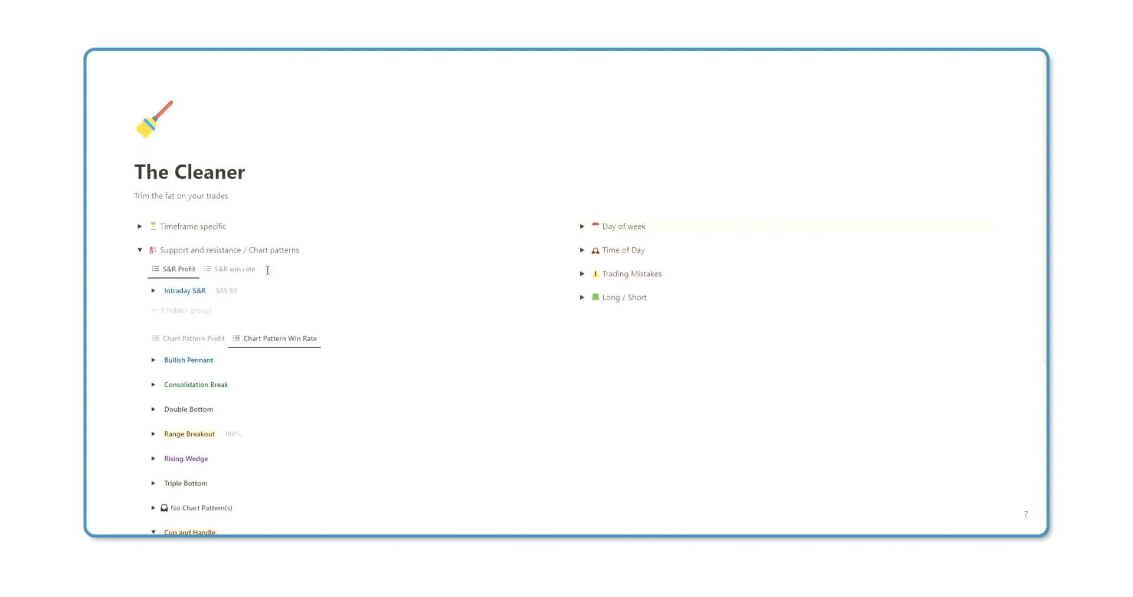
pyautogui.click(141, 249)
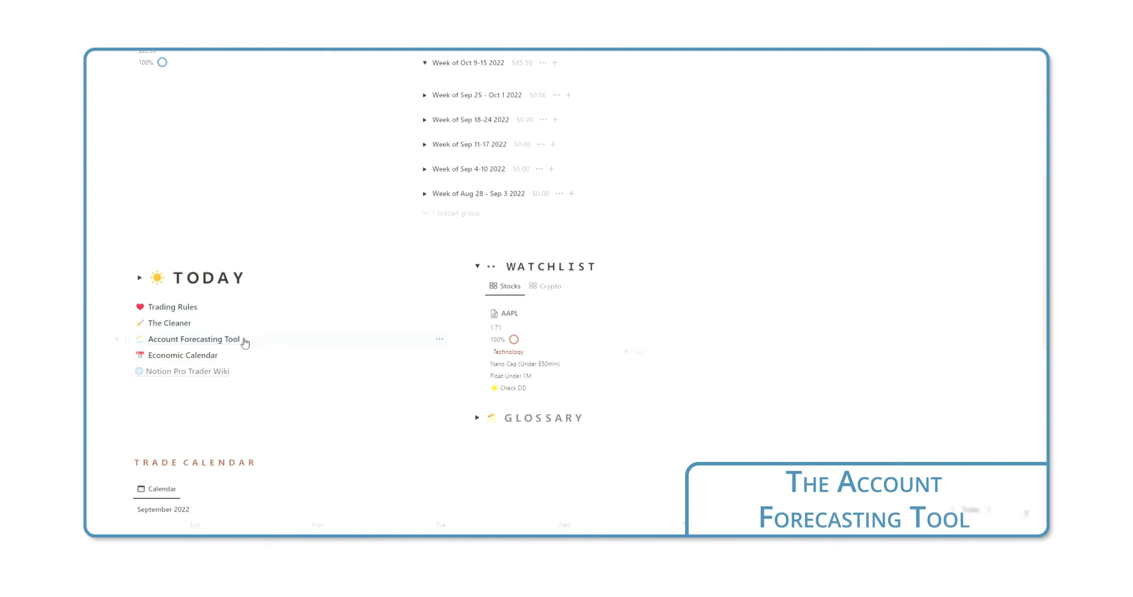
# Step: Open the Account Forecasting Tool, check the amount under Adjust Initial Investment, and collapse that section again
pyautogui.click(245, 342)
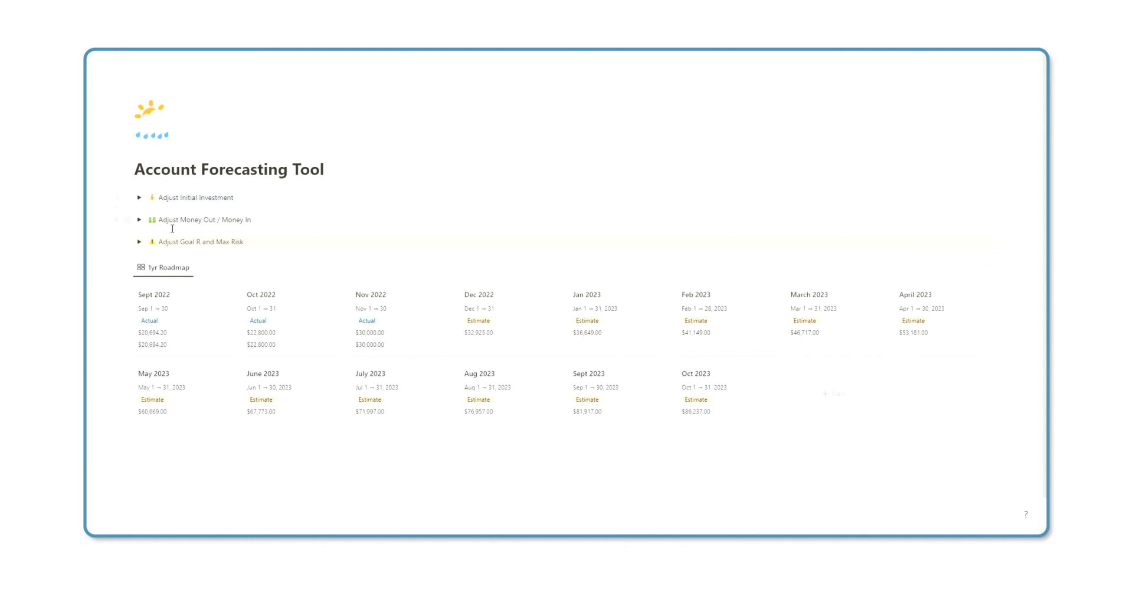
pyautogui.click(140, 199)
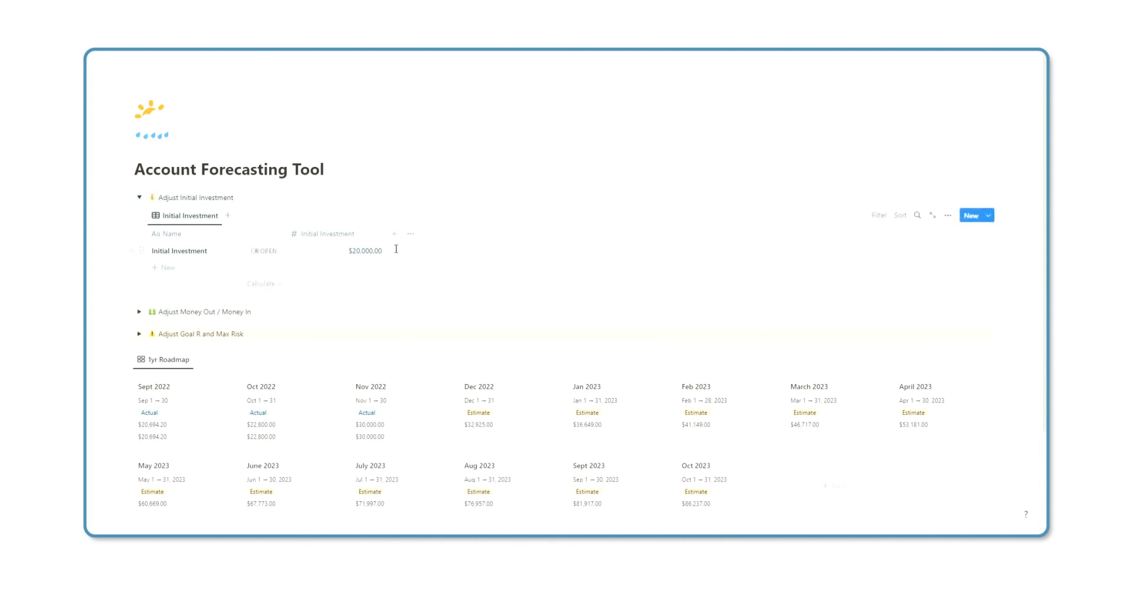
pyautogui.click(373, 255)
pyautogui.click(383, 253)
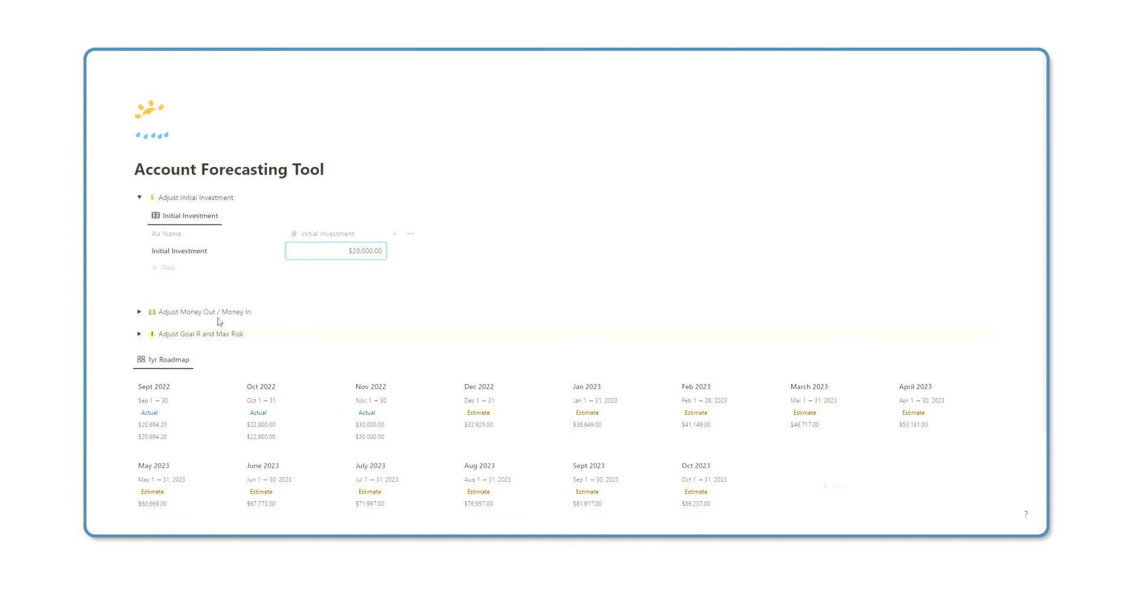
pyautogui.click(142, 199)
# Step: Expand the Adjust Money Out / Money In section to review its monthly amounts, and collapse it again
pyautogui.click(138, 220)
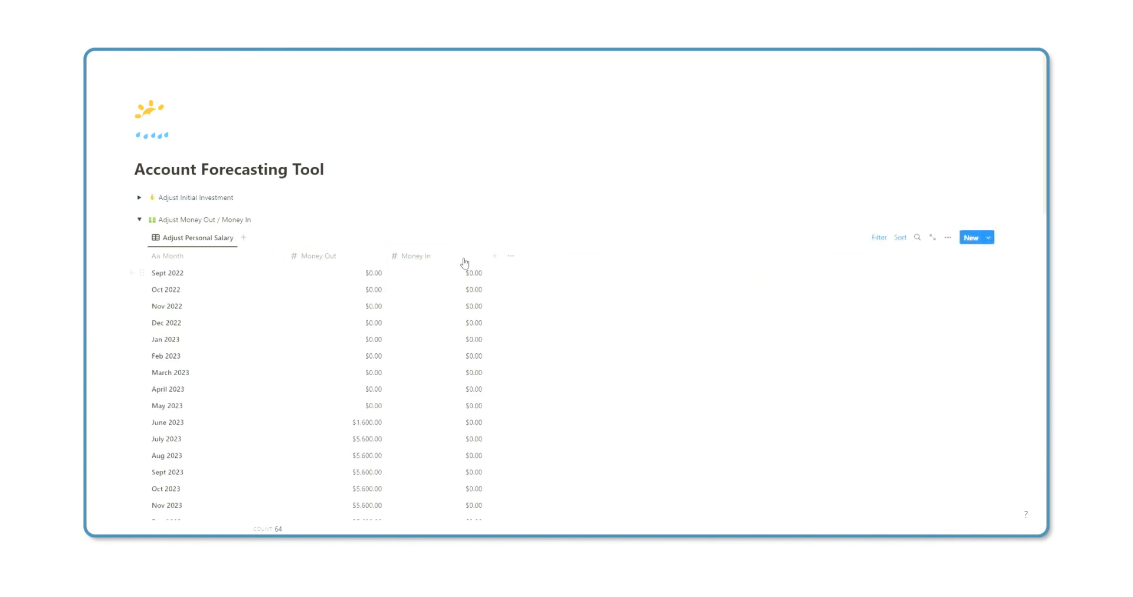
pyautogui.scroll(-1, 378, 295)
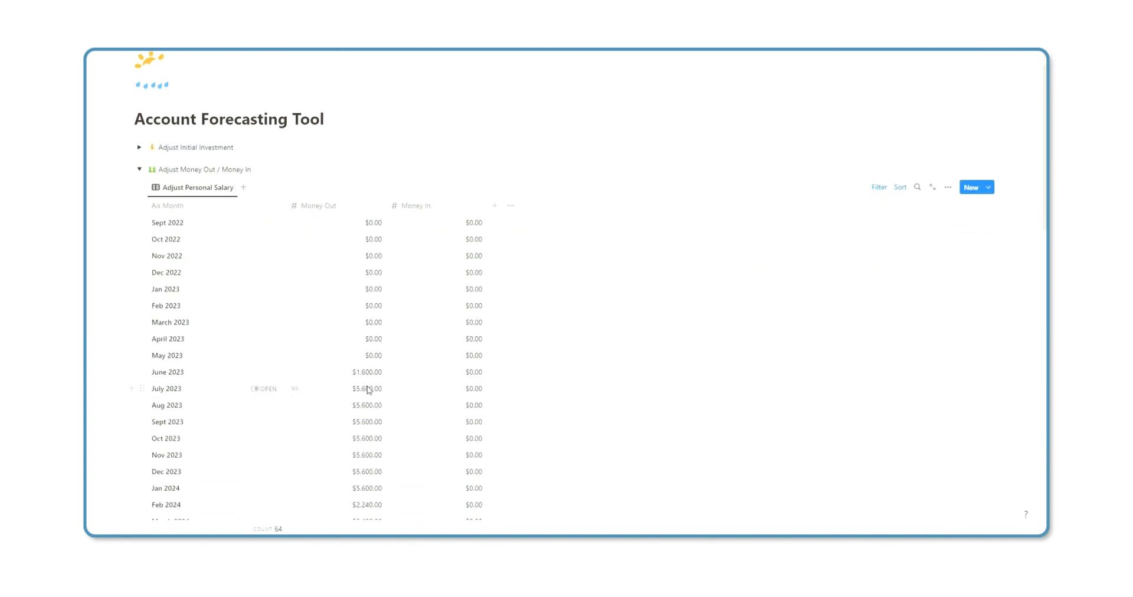
pyautogui.scroll(-3, 371, 388)
pyautogui.scroll(5, 236, 321)
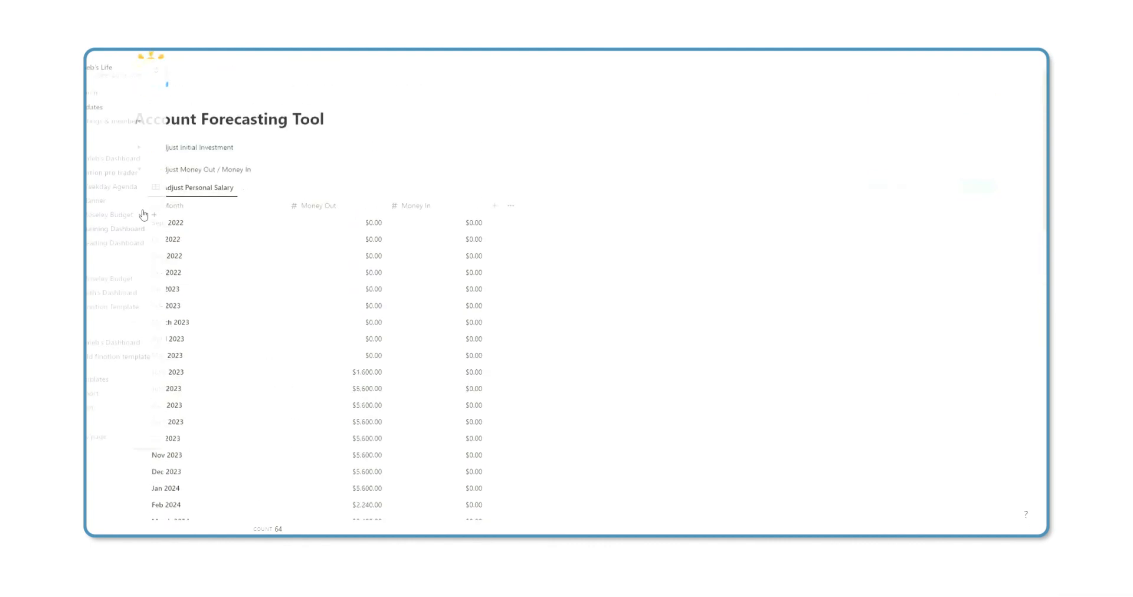
pyautogui.click(139, 177)
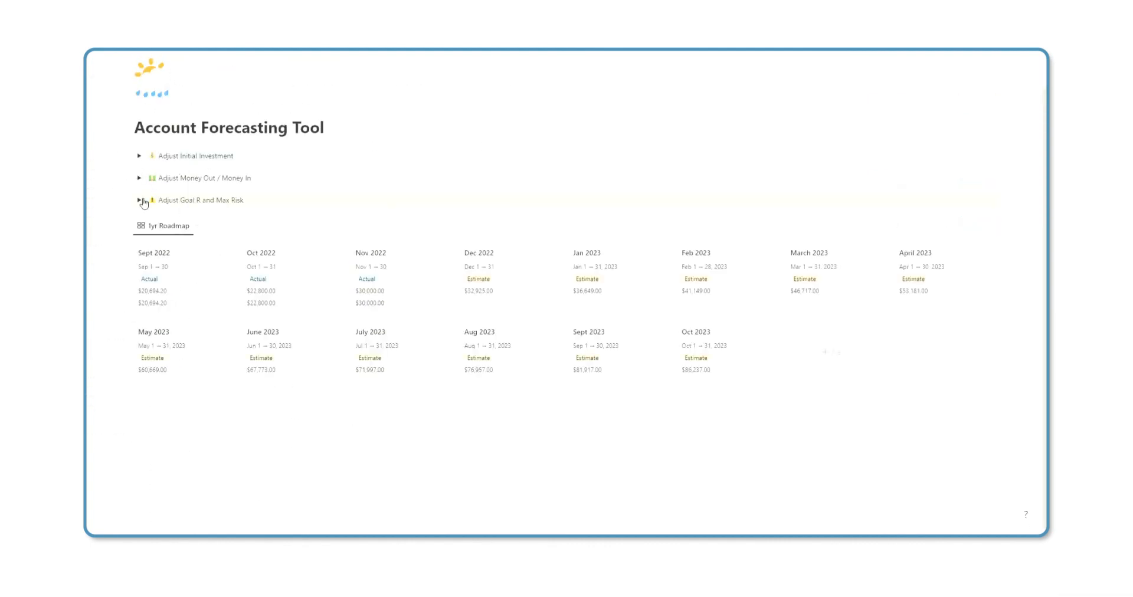
# Step: Expand the Adjust Goal R and Max Risk section to review its monthly goals and risk amounts, and collapse it again
pyautogui.click(140, 201)
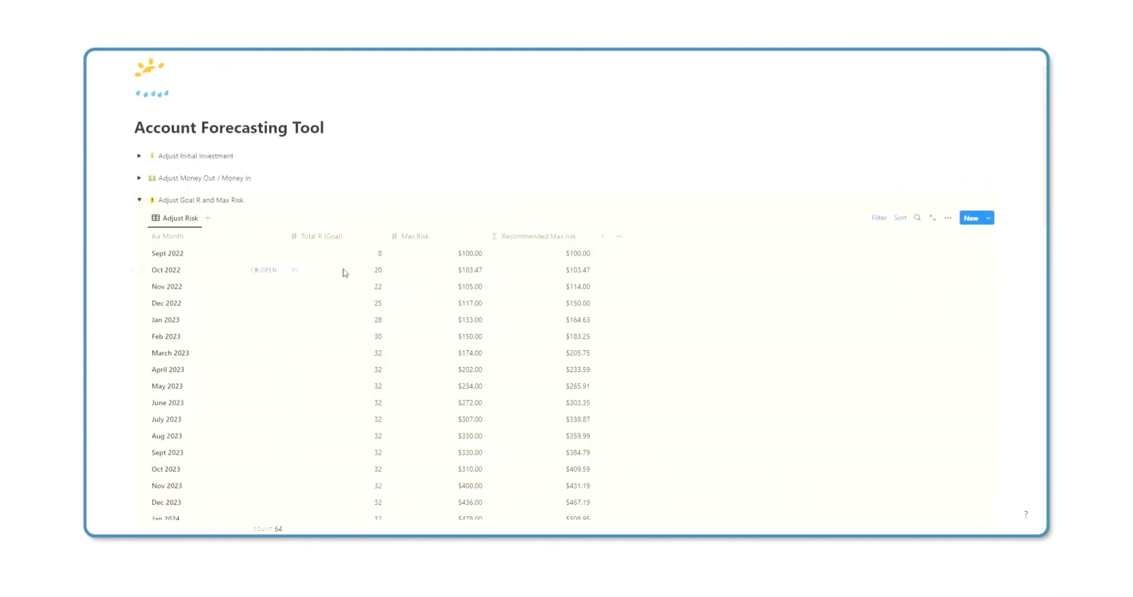
pyautogui.scroll(-1, 370, 264)
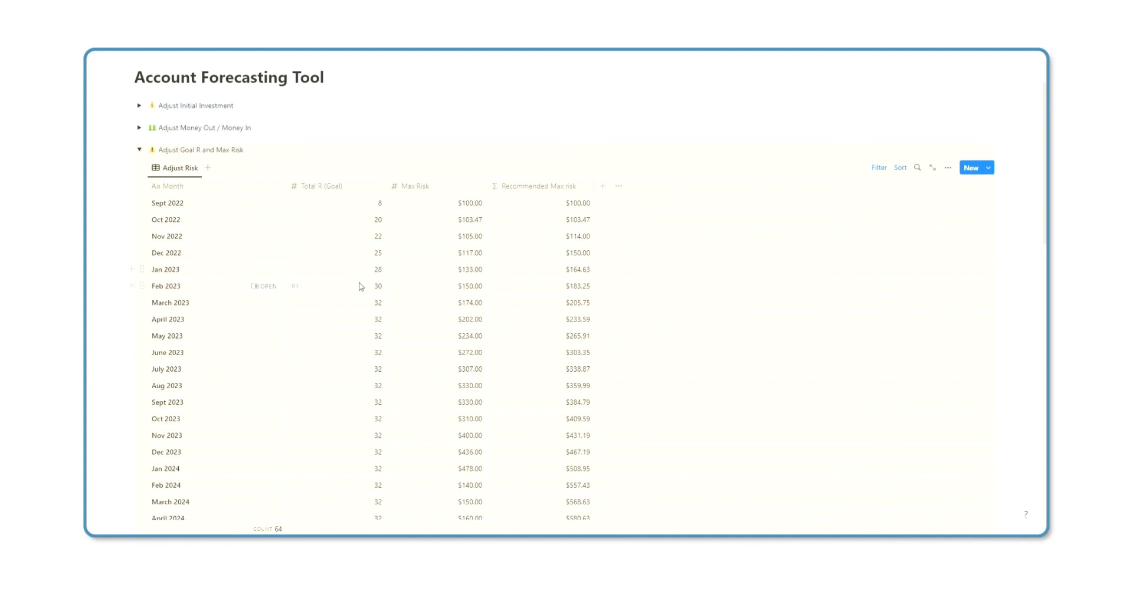
pyautogui.scroll(-1, 380, 266)
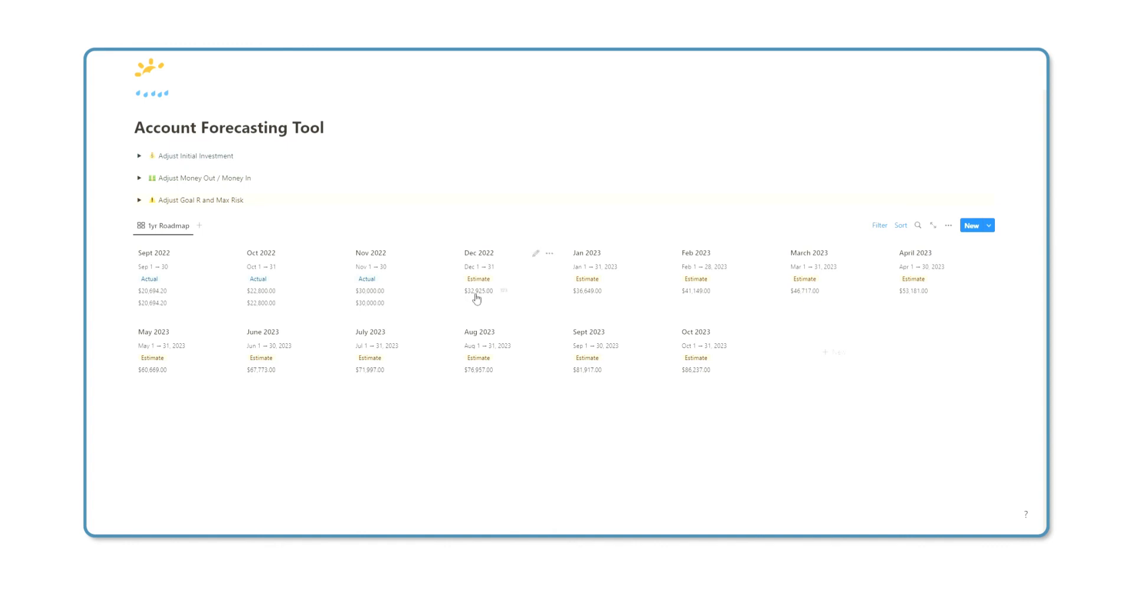
# Step: Edit the Dec 2022 card in the 1yr Roadmap and enter 31500 as its actual value
pyautogui.click(533, 255)
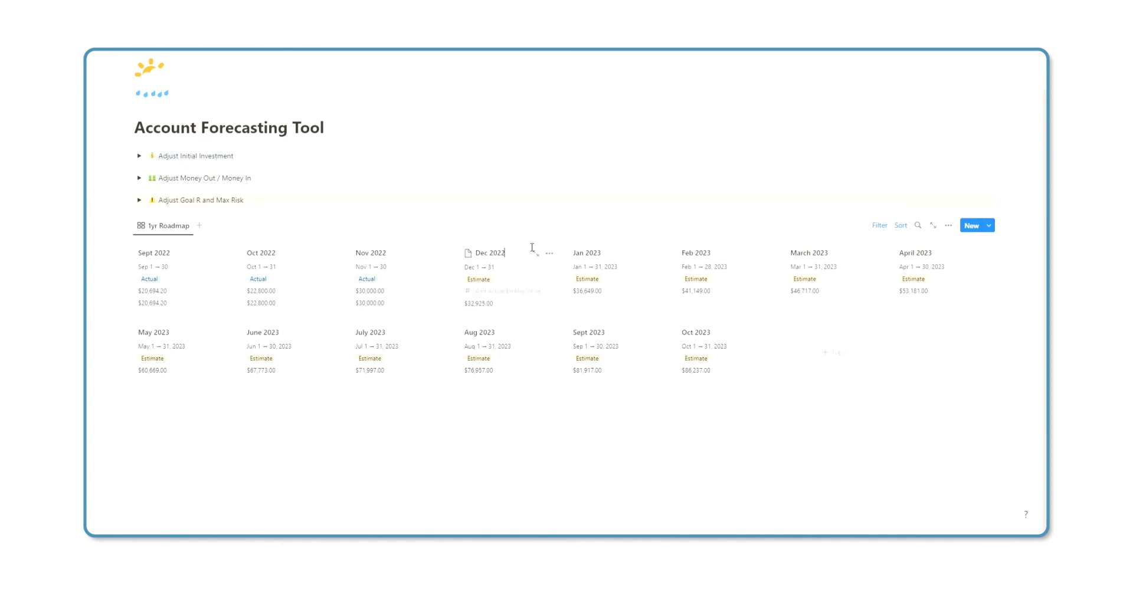
pyautogui.click(510, 292)
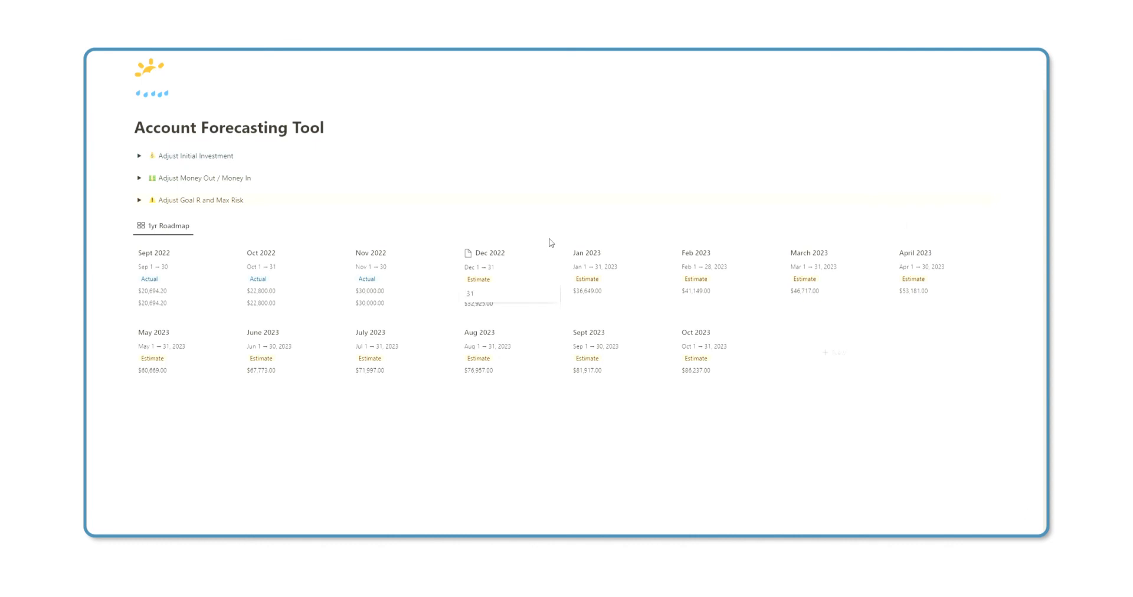
pyautogui.write('31500')
pyautogui.press('Return')
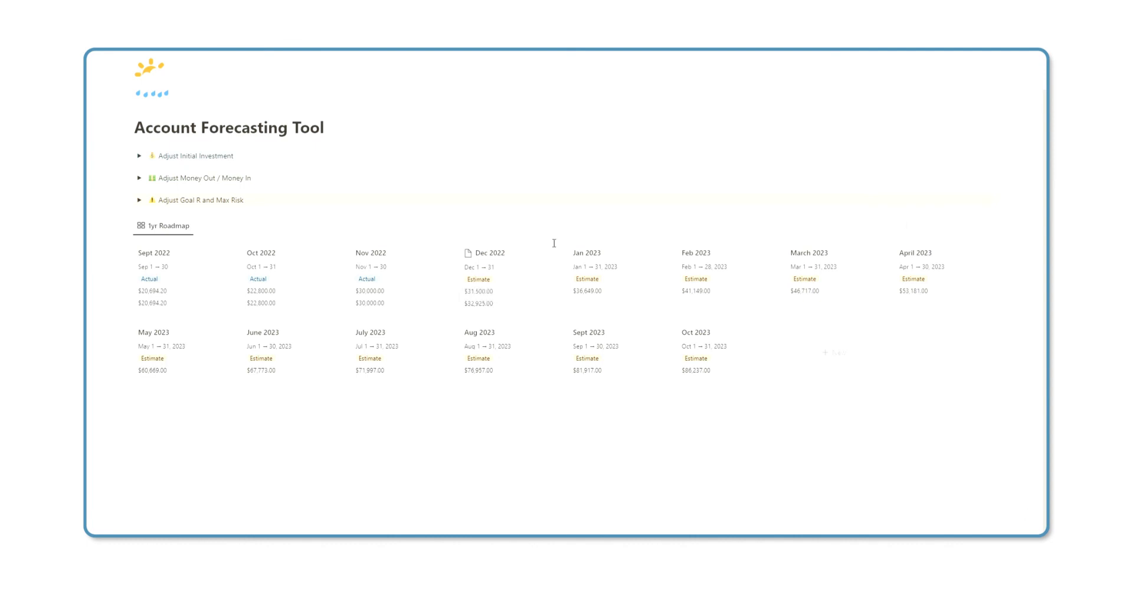
# Step: Clear the actual value on the Dec 2022 card and enter 31500 in it again
pyautogui.click(493, 293)
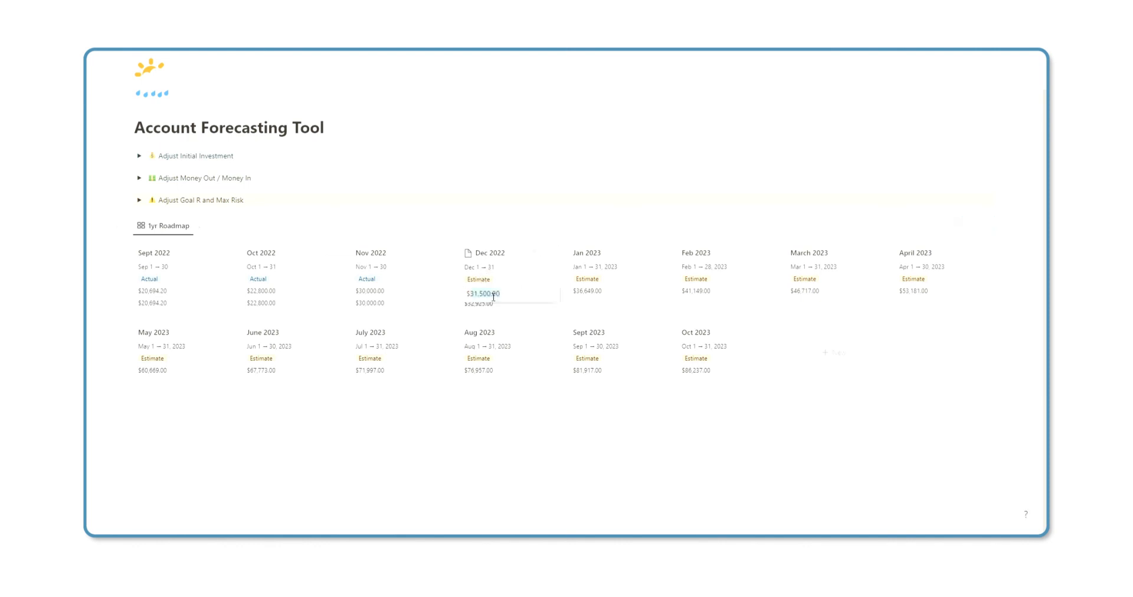
pyautogui.press('BackSpace')
pyautogui.click(618, 178)
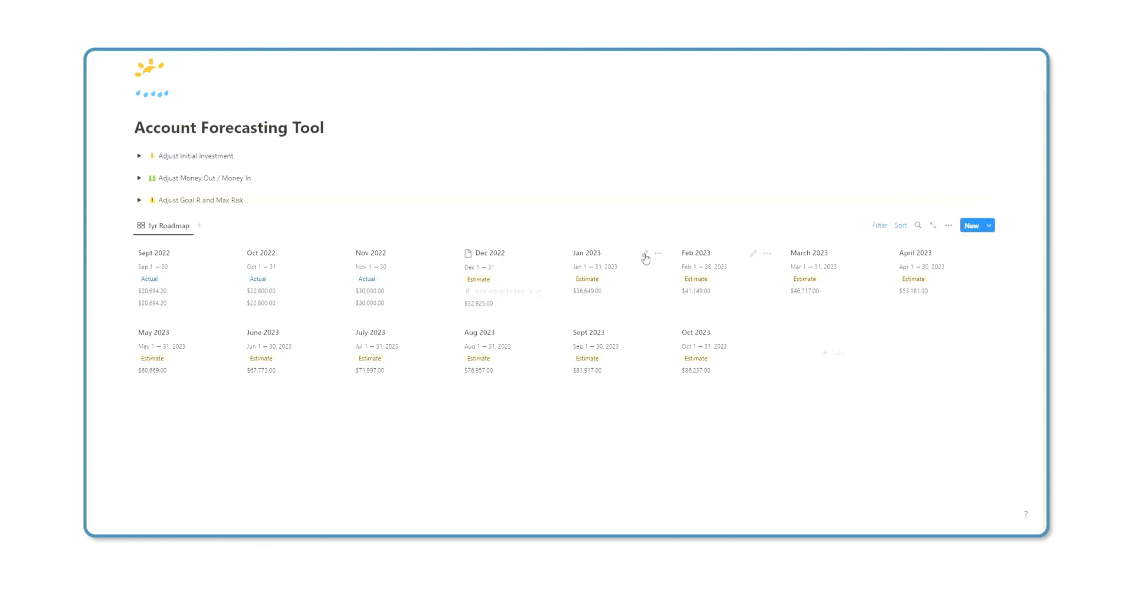
pyautogui.click(507, 295)
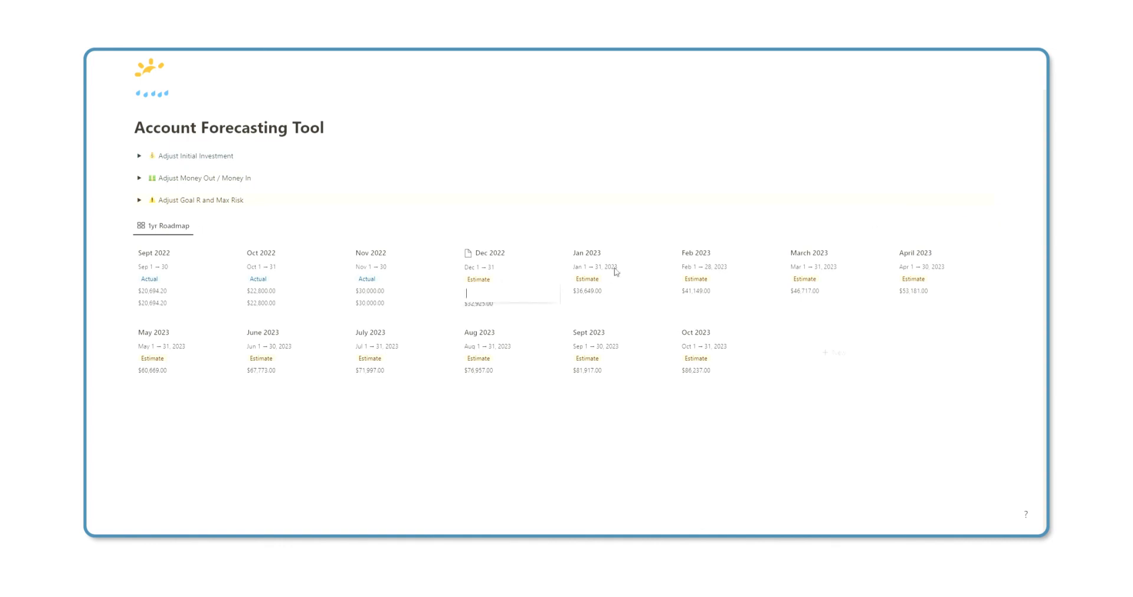
pyautogui.press('Return')
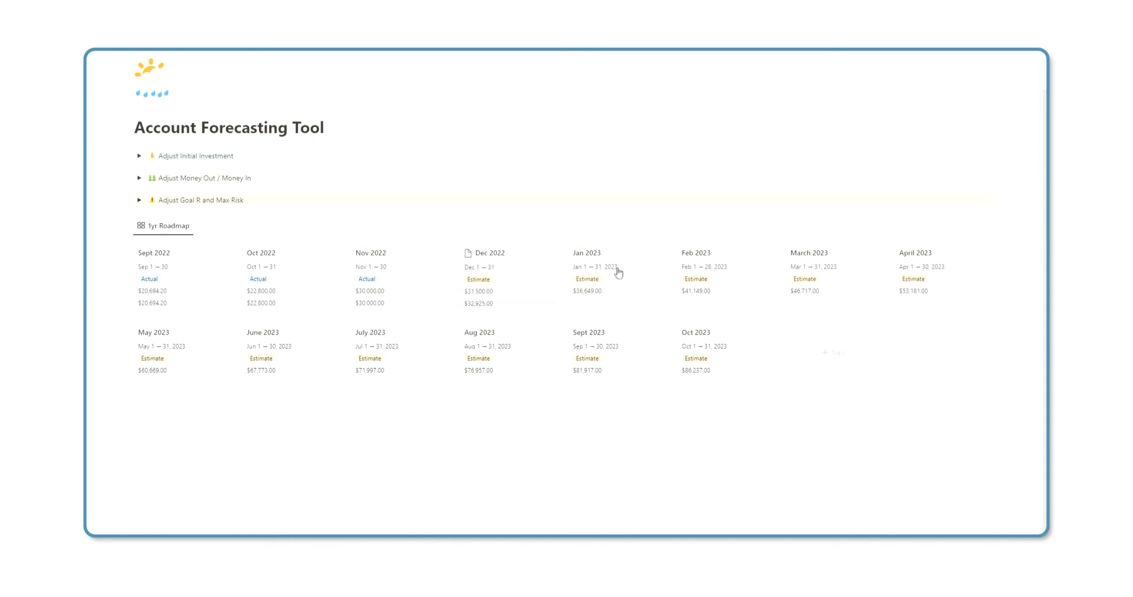
# Step: Change the status tag of the Dec 2022 card to Actual
pyautogui.click(484, 282)
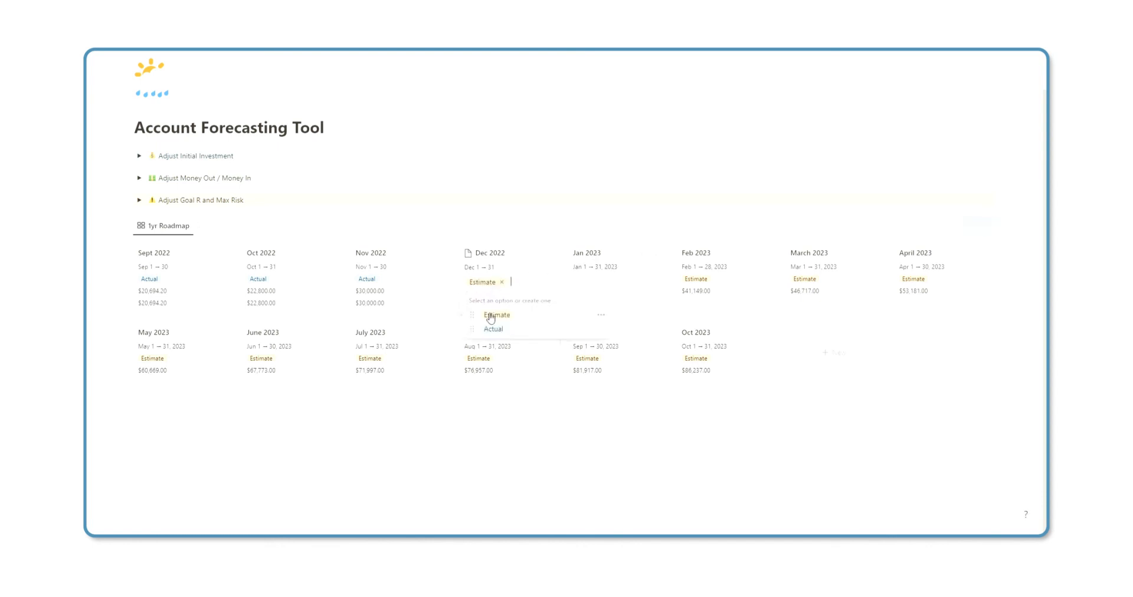
pyautogui.click(486, 328)
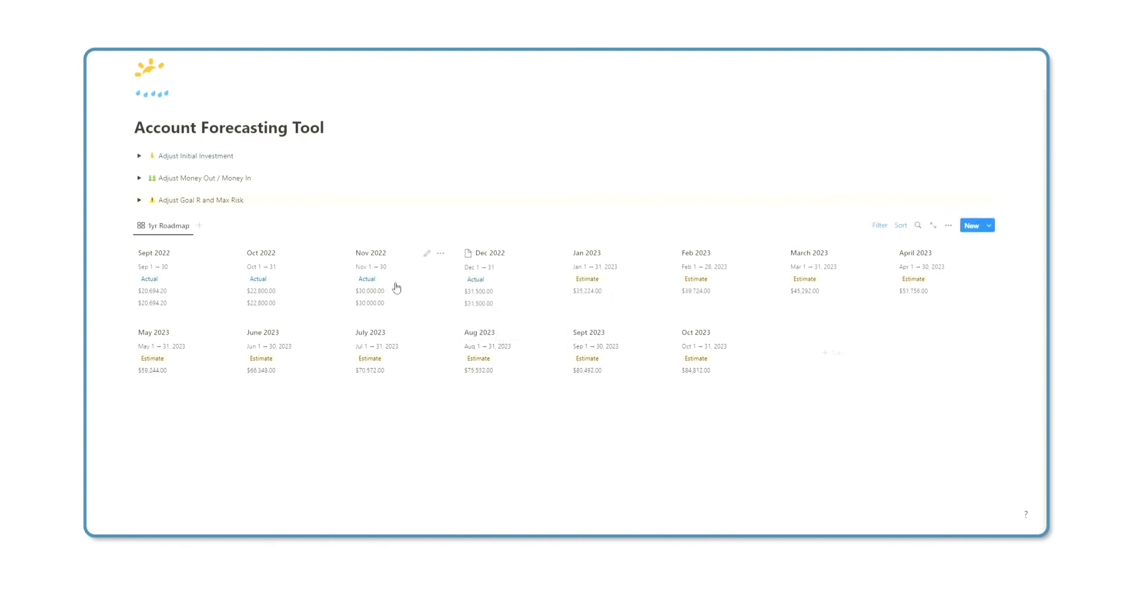